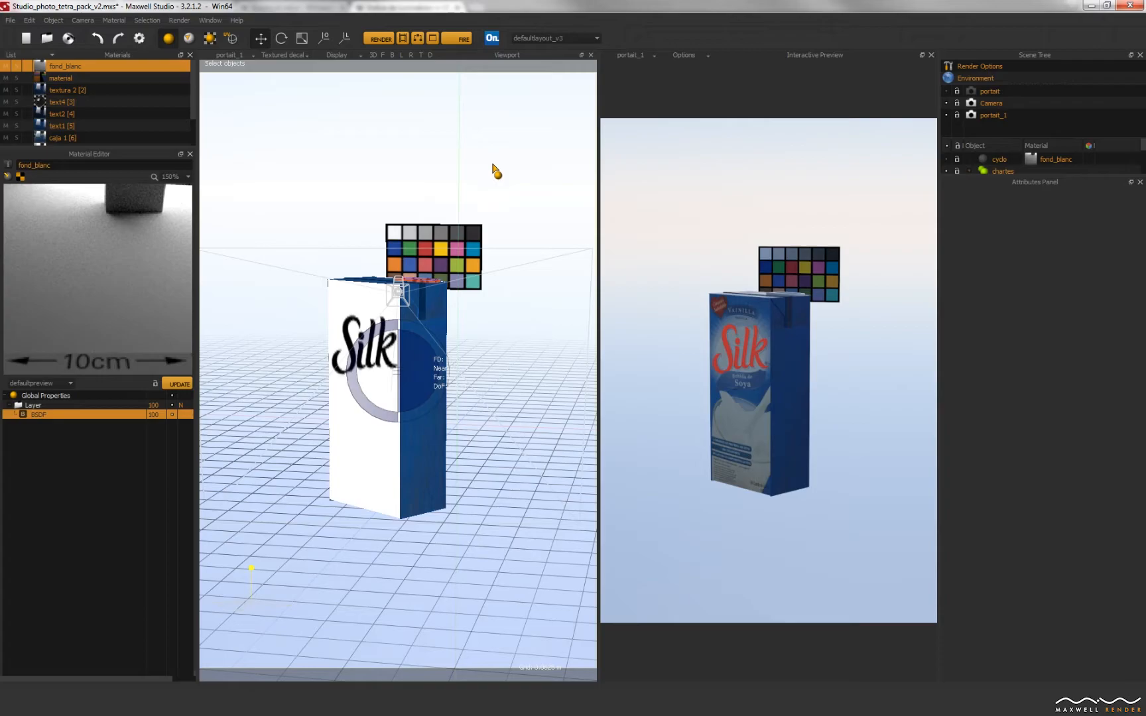
- Frame the carton and colour chart, start the interactive preview render, and open the portait_1 camera's attributes
mouse_move(466, 307)
left_mouse_down("alt")
mouse_move(458, 319)
mouse_move(485, 317)
mouse_move(432, 325)
mouse_move(473, 320)
left_mouse_up("alt")
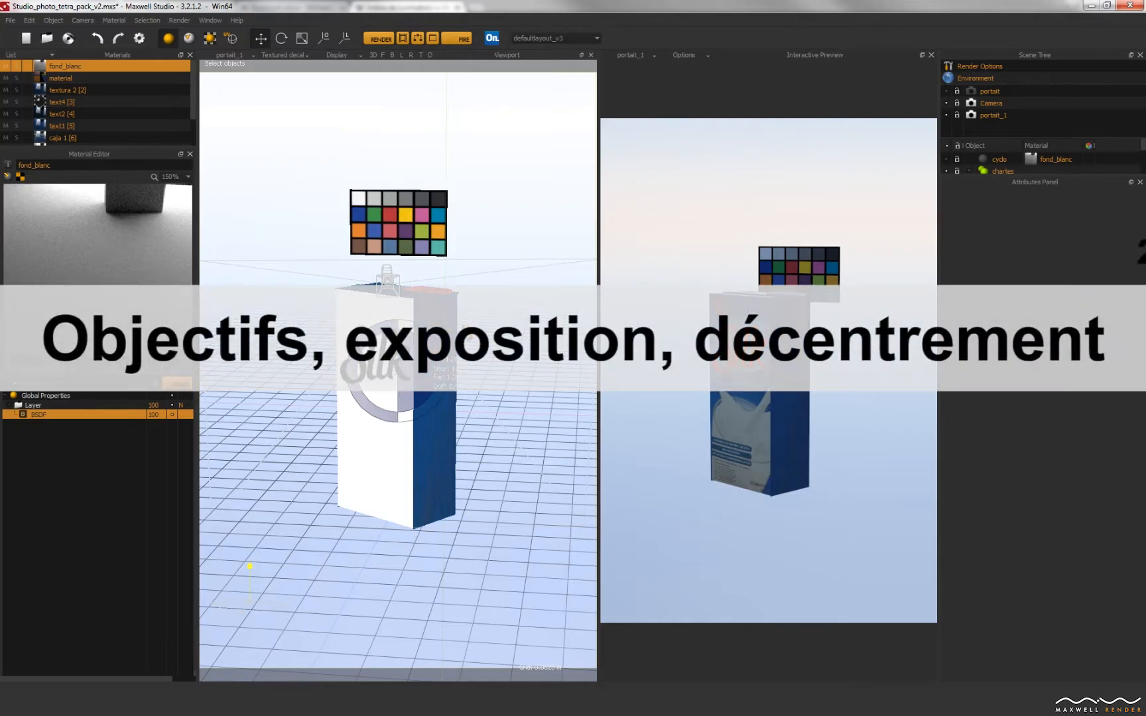
left_click_drag(475, 325, 478, 321, "alt")
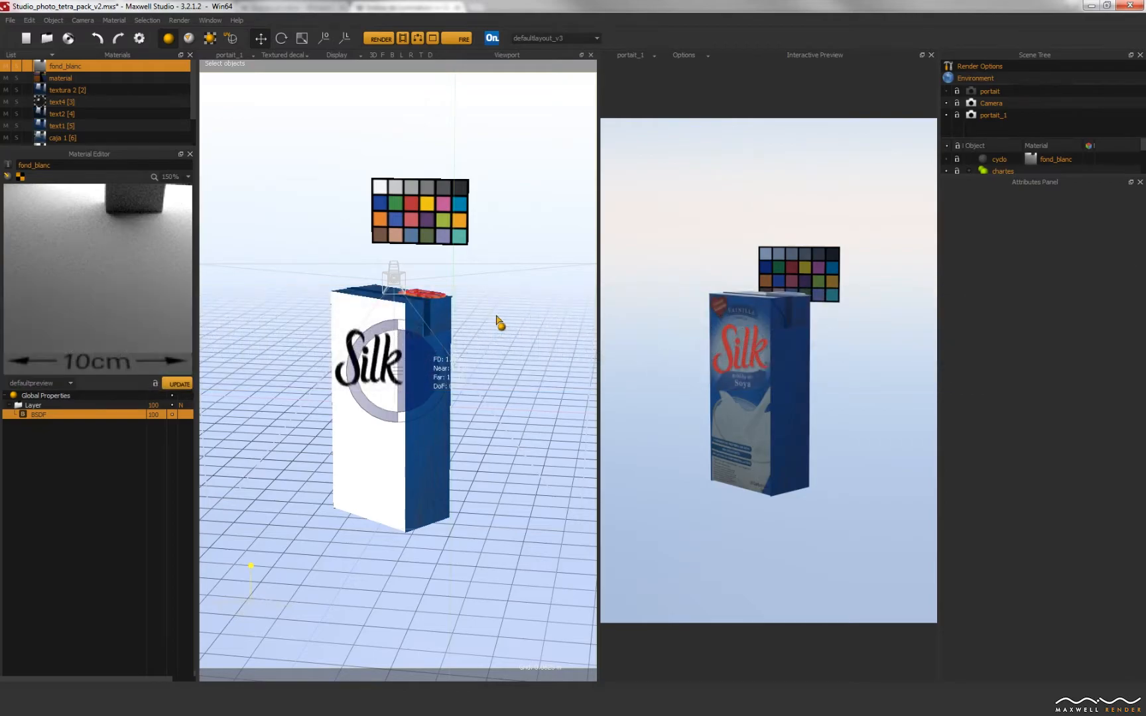
left_click(463, 38)
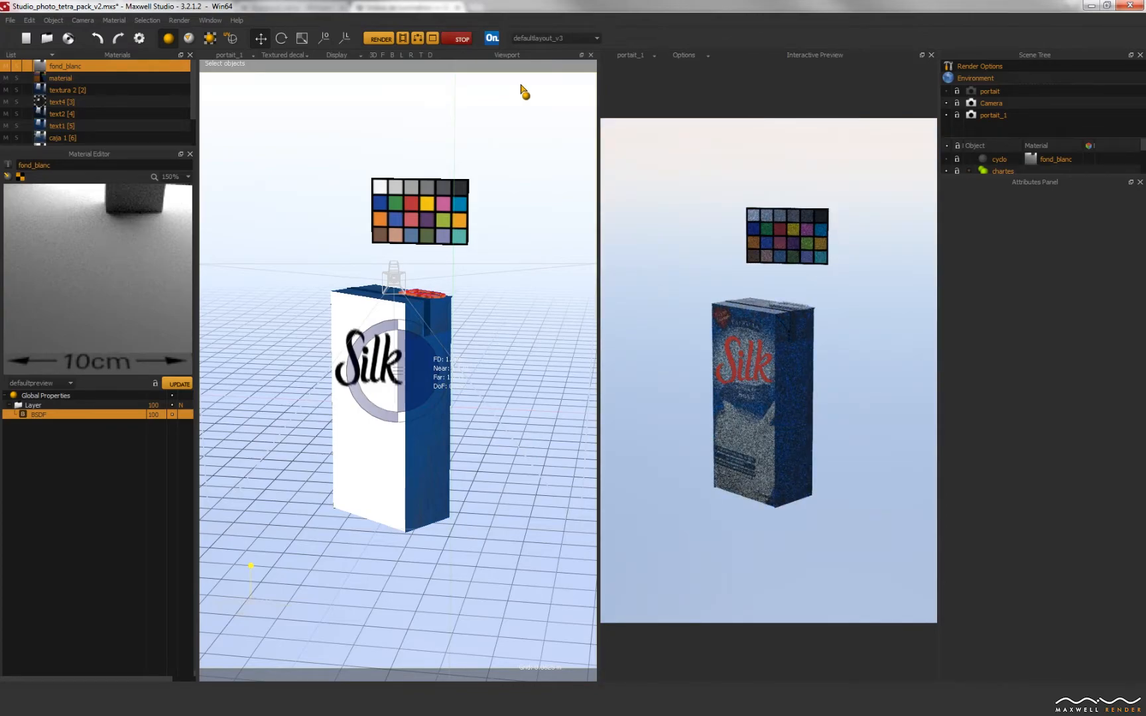
left_click(995, 115)
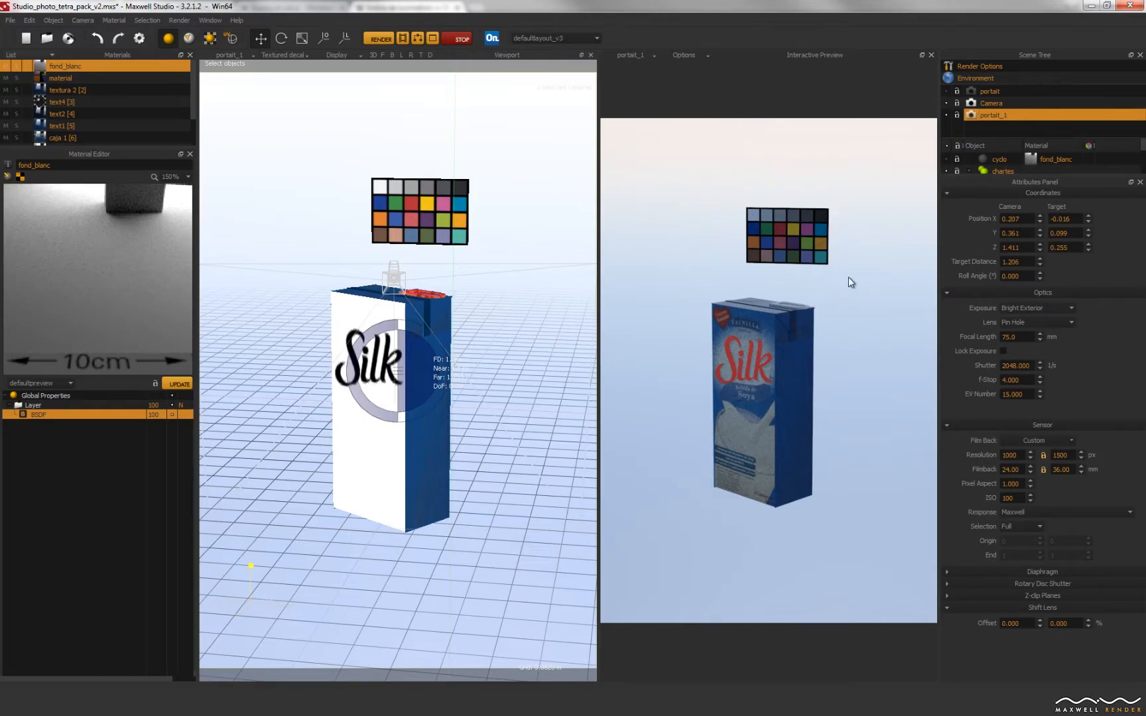
- Try Thin Lens as the camera's lens type in the preview, and set it back to Pin Hole
left_click(1026, 322)
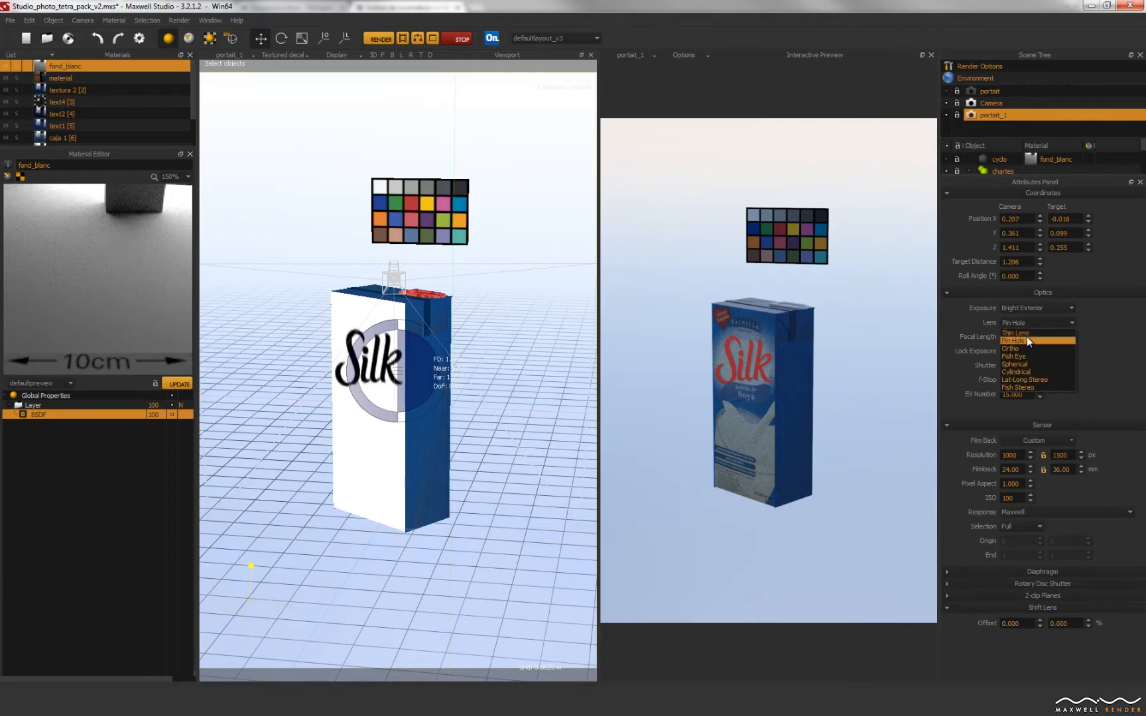
left_click(1027, 333)
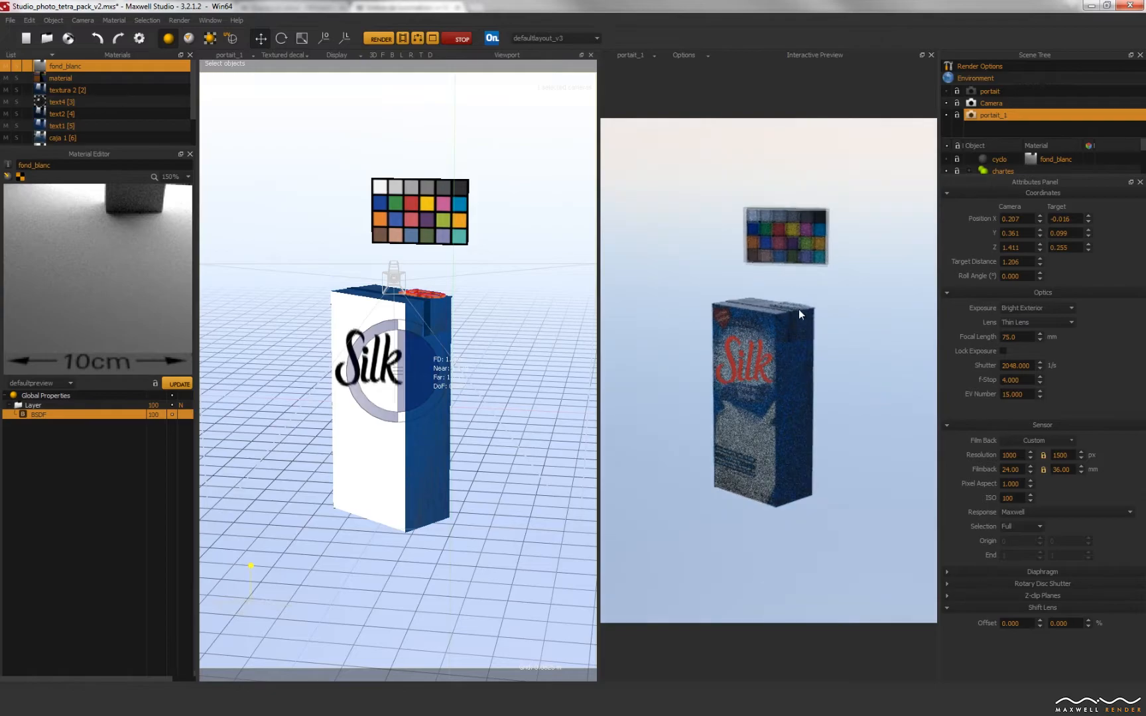
left_click(1012, 320)
left_click(1015, 337)
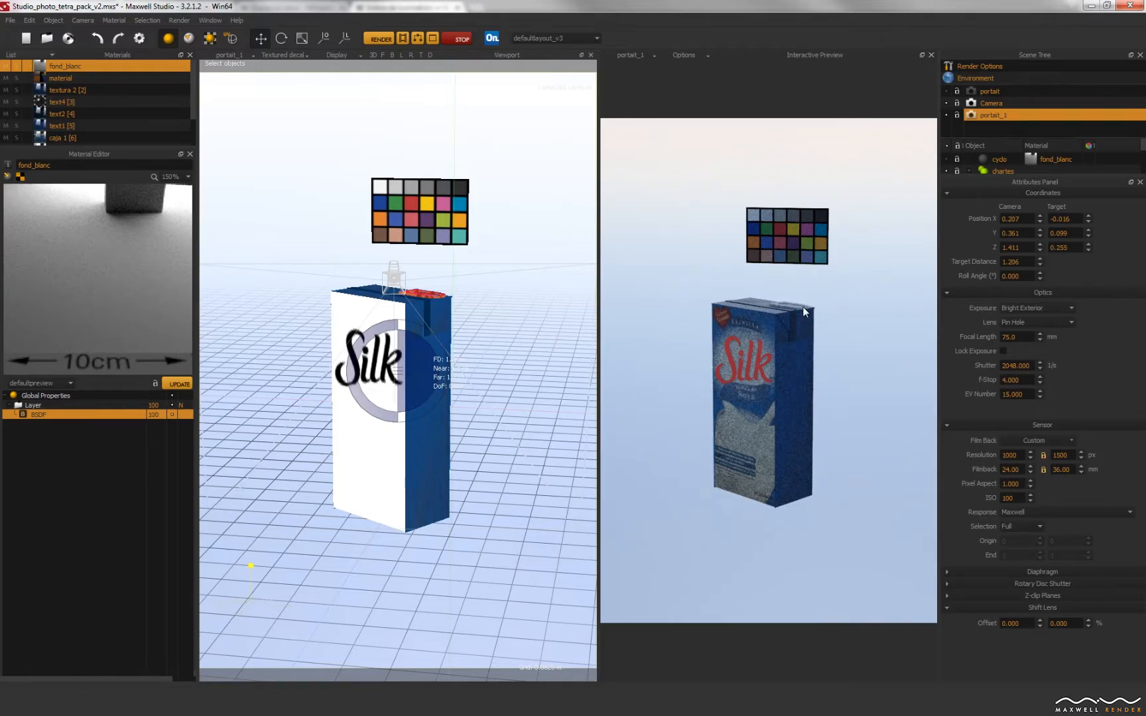
- View the carton from higher up with Thin Lens as the lens type, and set the camera's focal point on the colour chart
left_click_drag(462, 323, 513, 294, "alt")
left_click(1016, 324)
left_click(1014, 333)
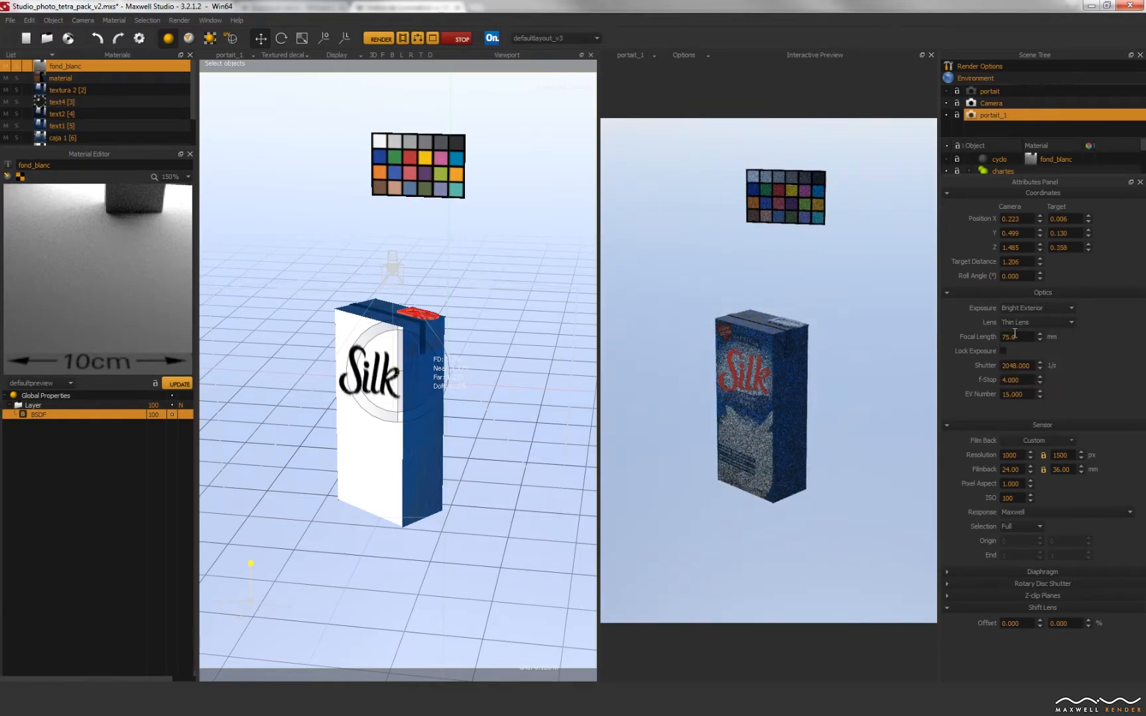
right_click(441, 167)
mouse_move(457, 174)
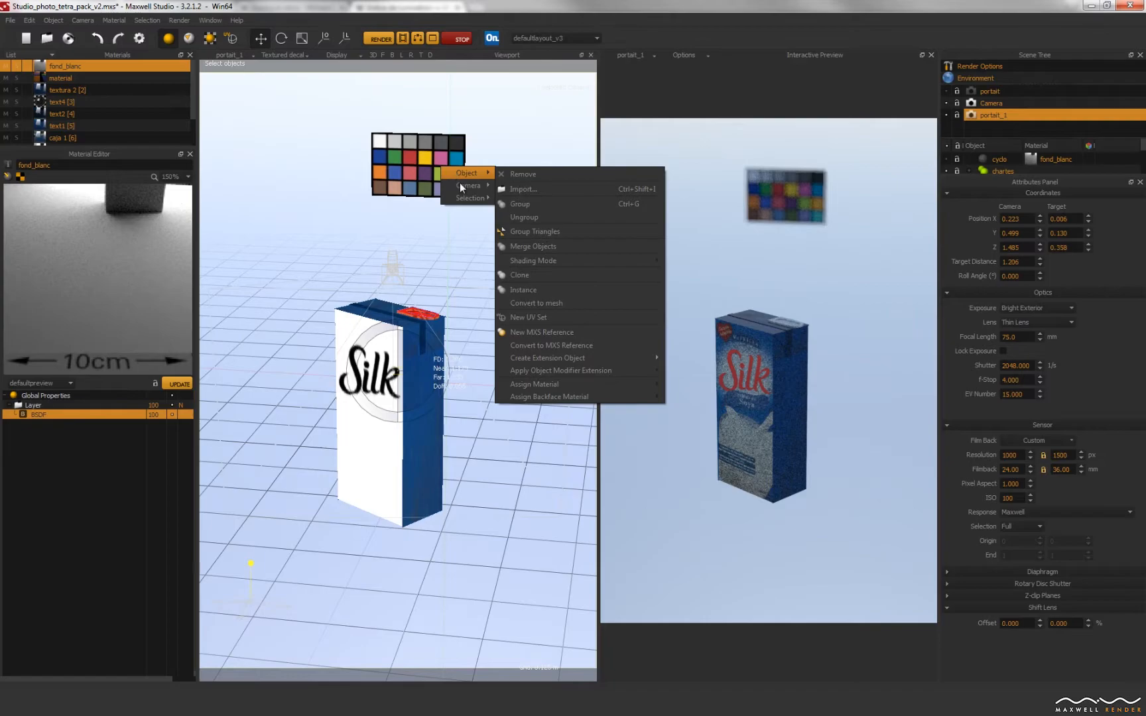
left_click(530, 227)
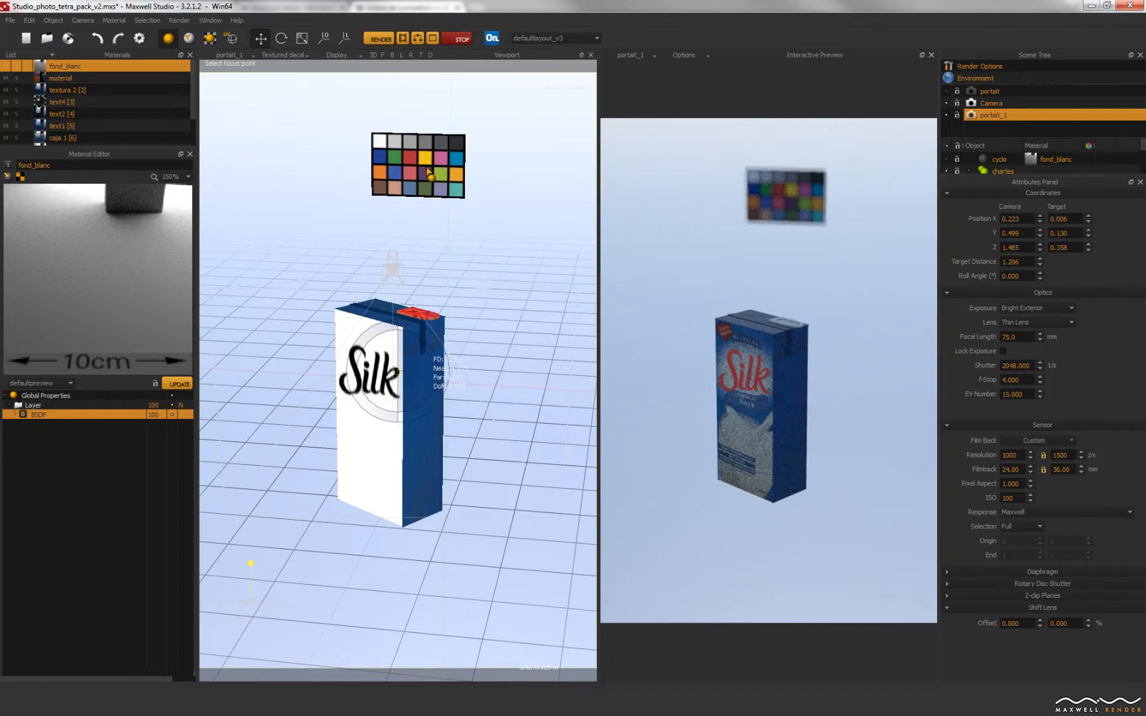
left_click(484, 246)
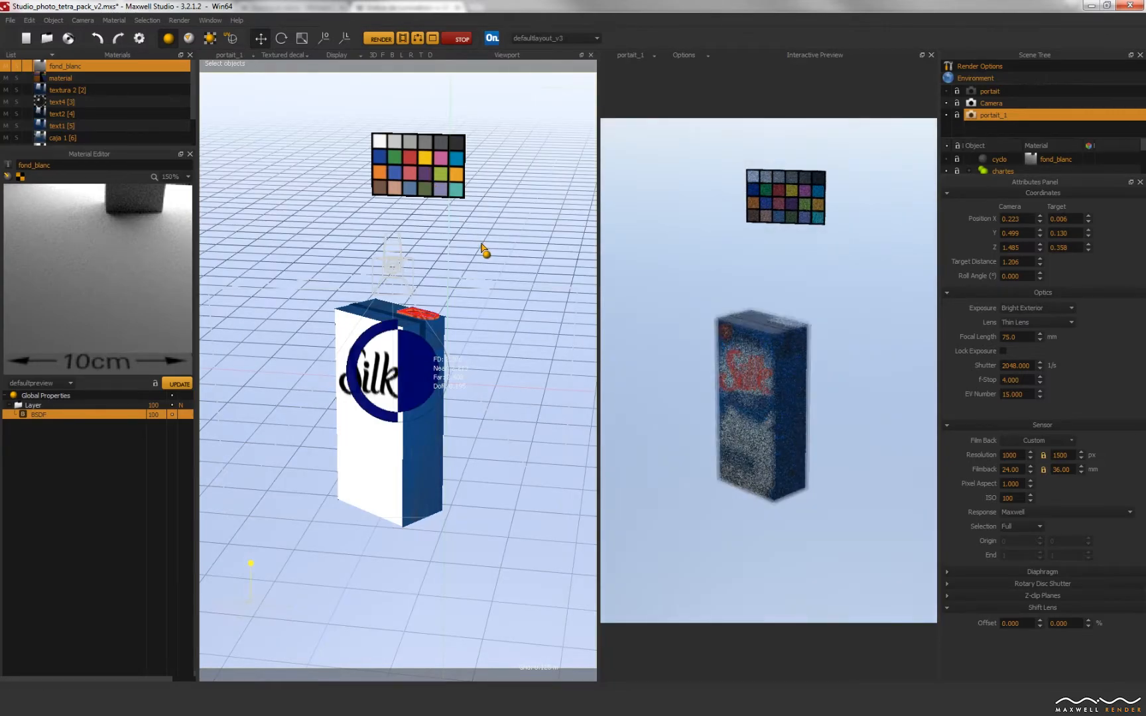
- Set the camera's lens type to Pin Hole and reframe the carton from a slightly lower angle
left_click(1016, 323)
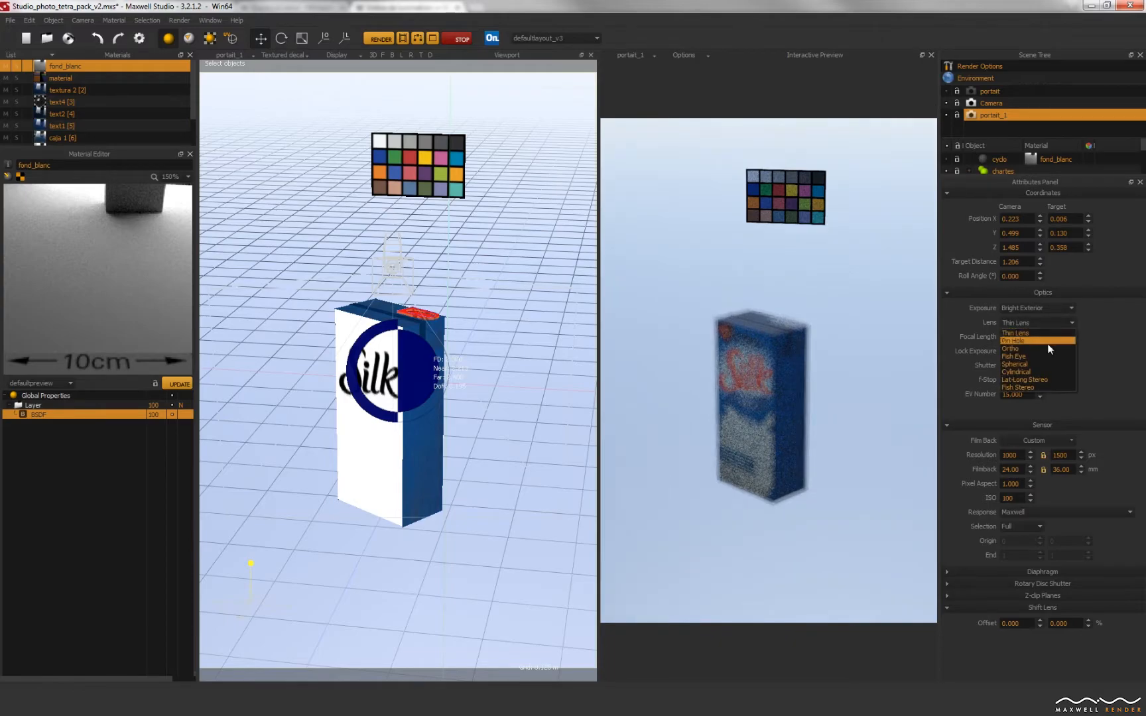
left_click(1037, 341)
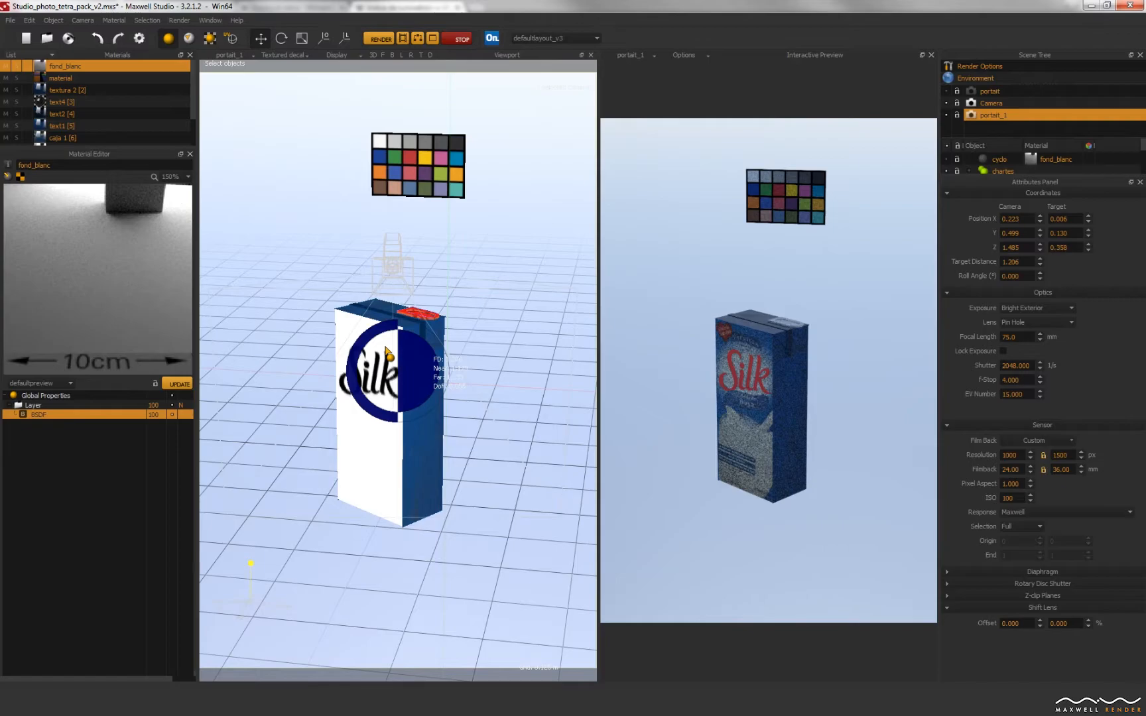
left_click_drag(386, 352, 422, 347, "alt")
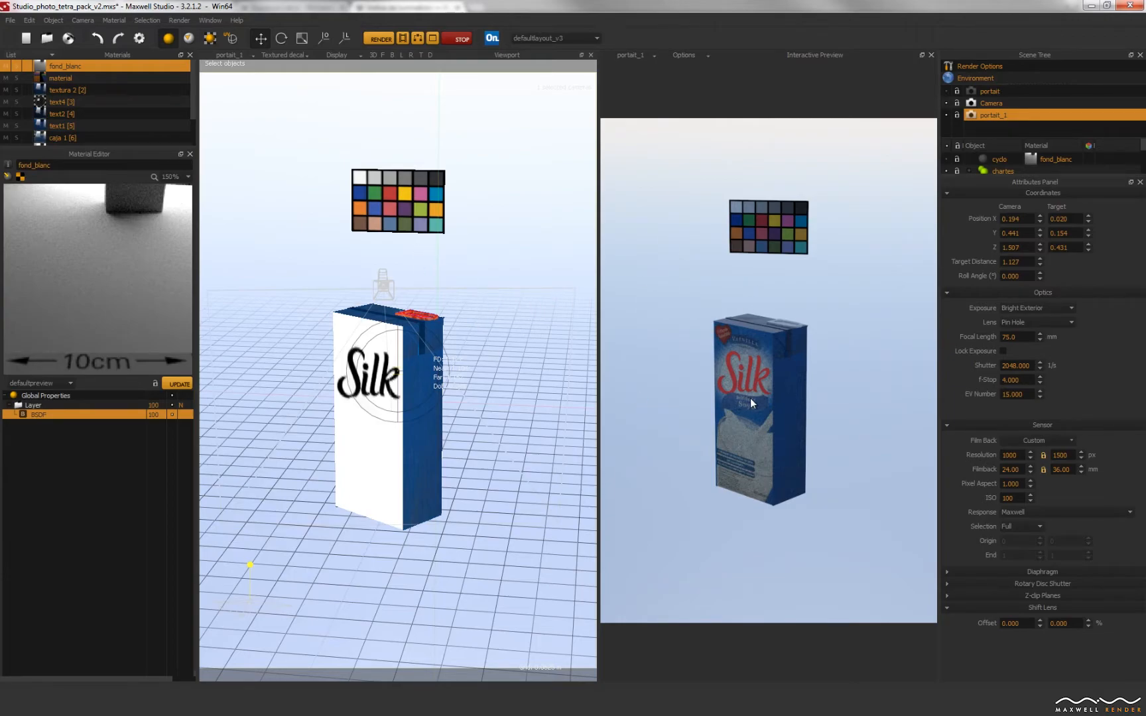
- Try an EV number of 14.5 on the camera, and set it back to 15
left_click(1022, 394)
type("14.5")
key("Return")
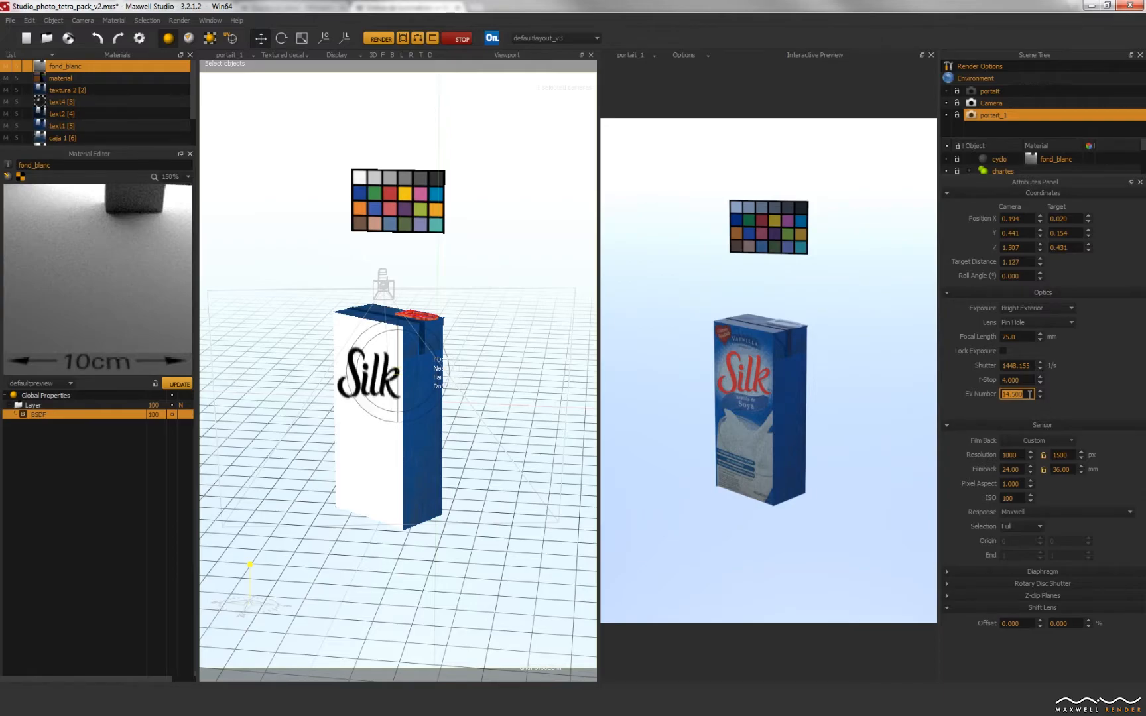
type("15")
key("Return")
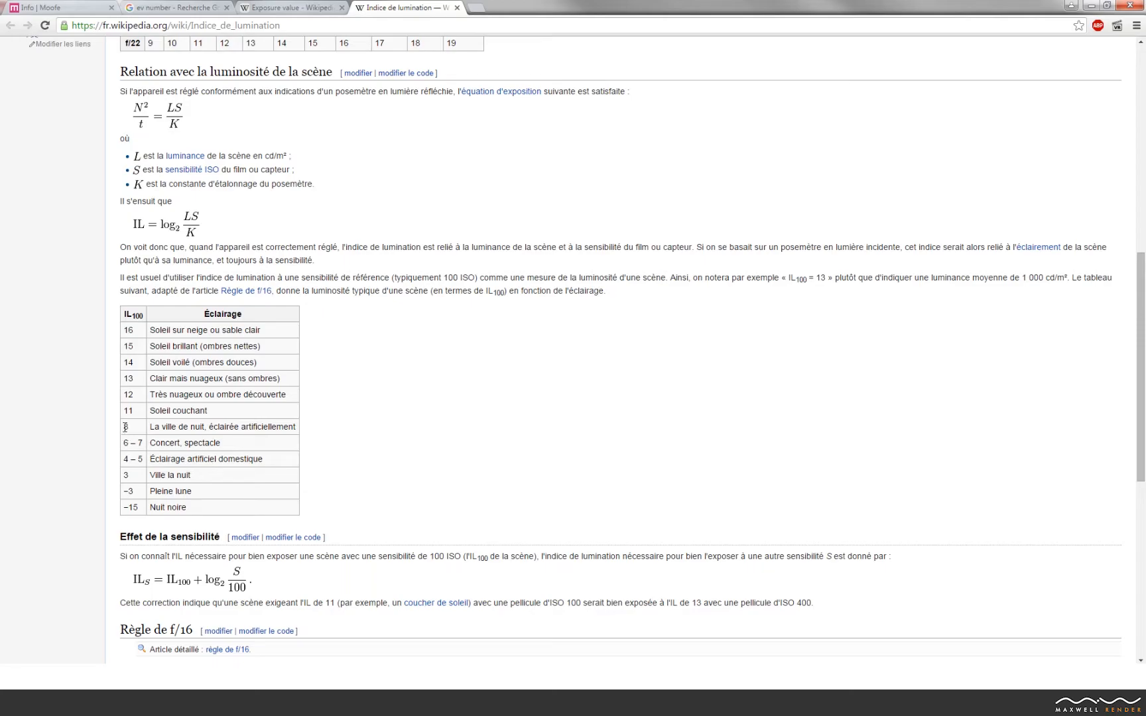
- Examine the exposure values by lighting condition on the French and English Wikipedia pages, and return to the tetra pack scene in Maxwell Studio
left_click_drag(123, 425, 269, 459)
left_click(309, 13)
scroll(490, 244, "up", 3)
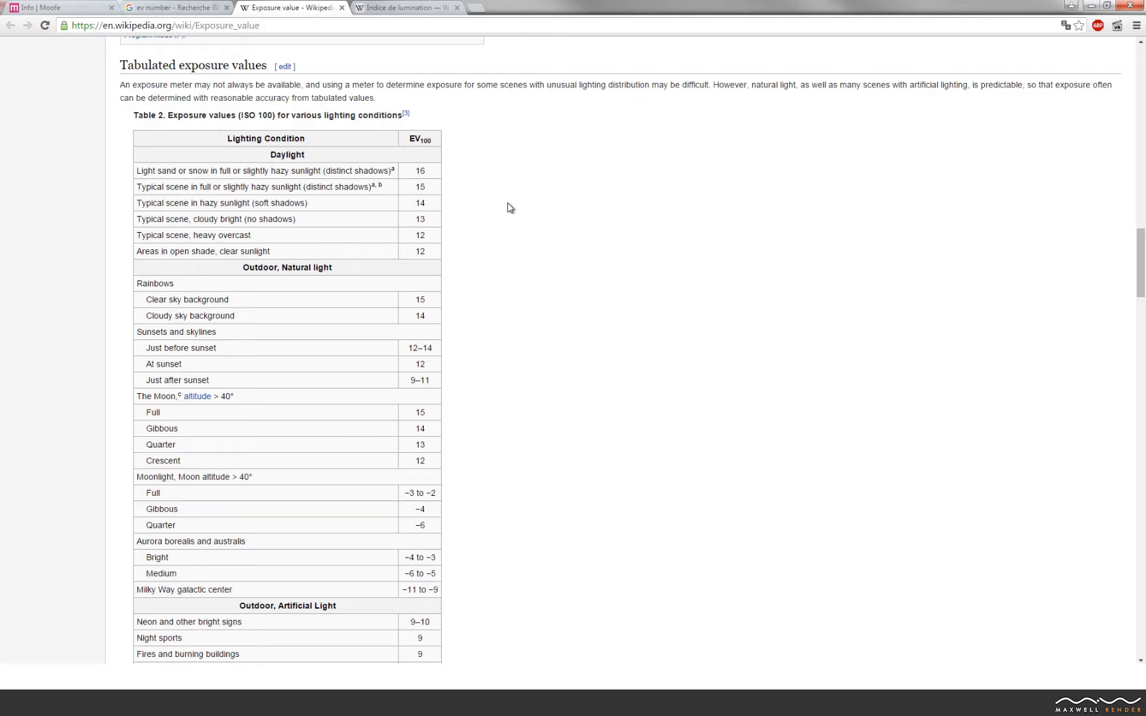
scroll(506, 209, "up", 1)
scroll(506, 209, "down", 4)
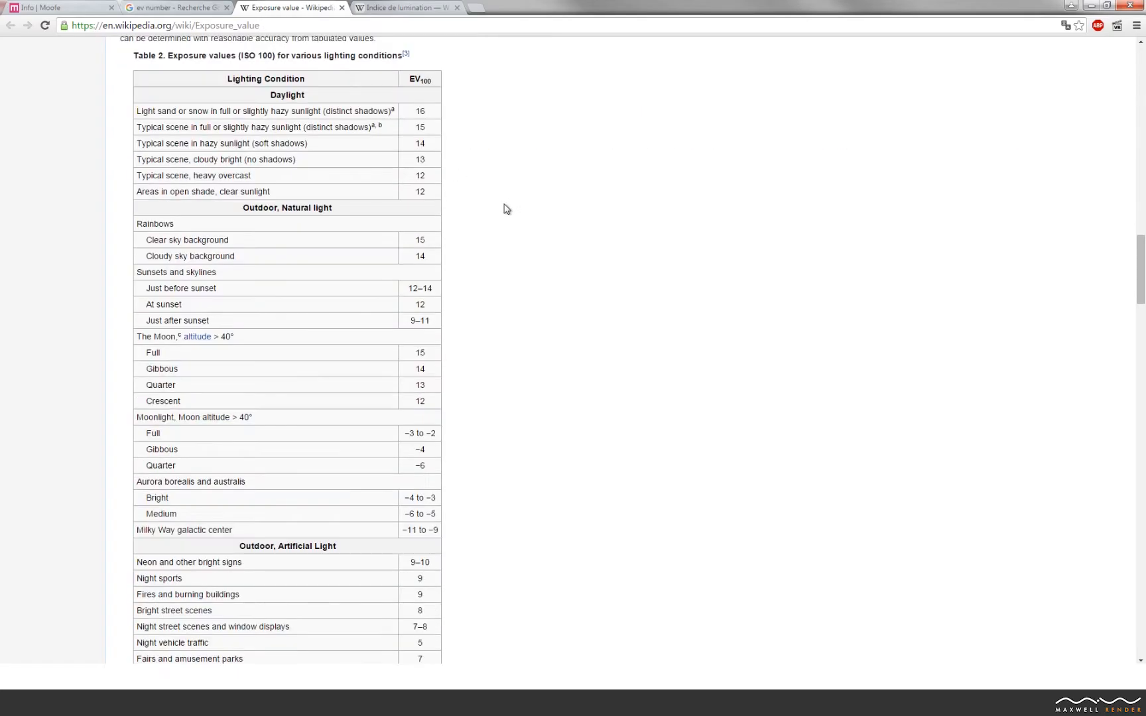
scroll(507, 210, "down", 3)
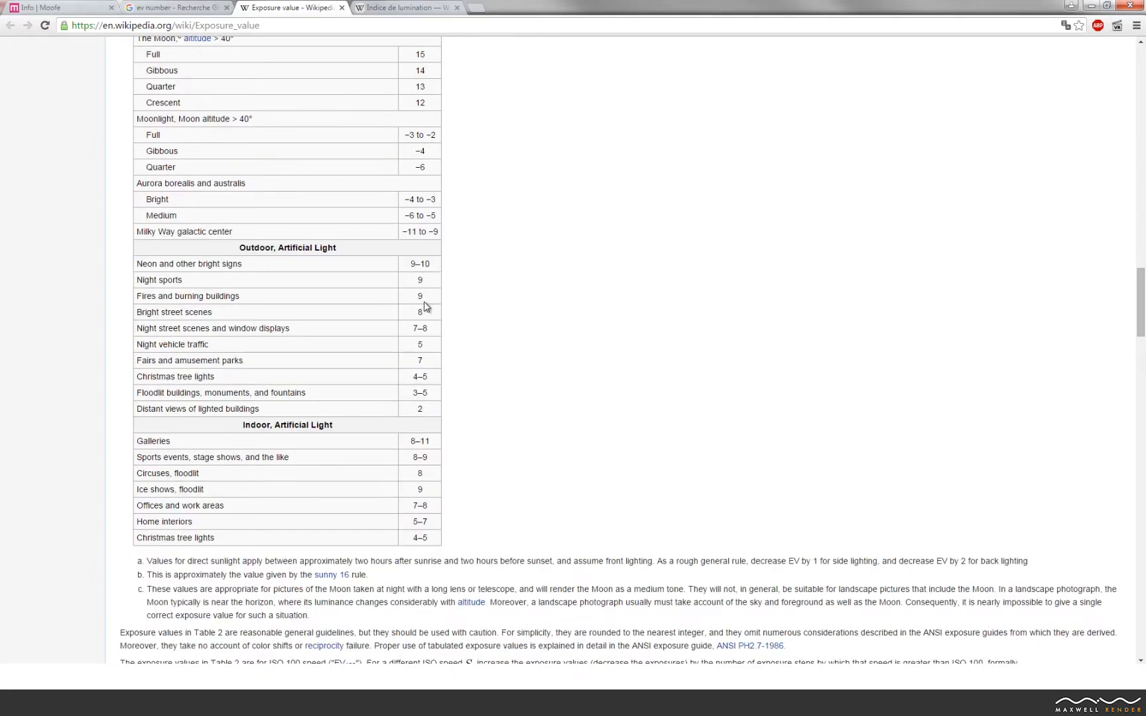
scroll(443, 290, "down", 2)
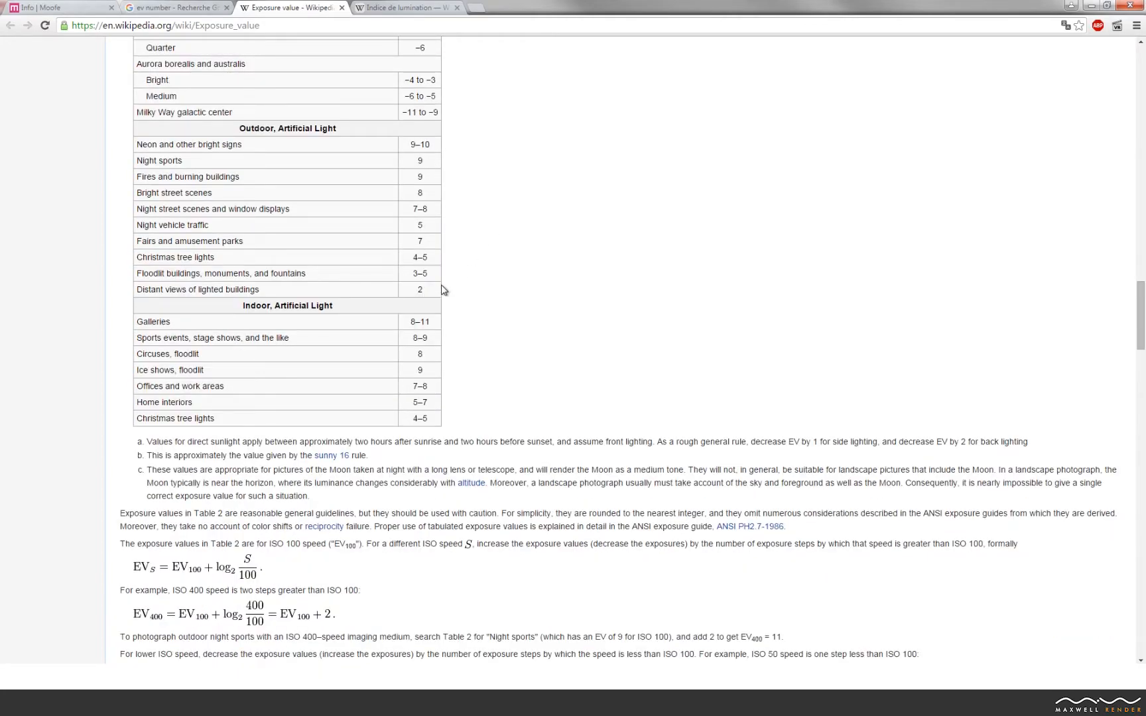
scroll(443, 290, "up", 4)
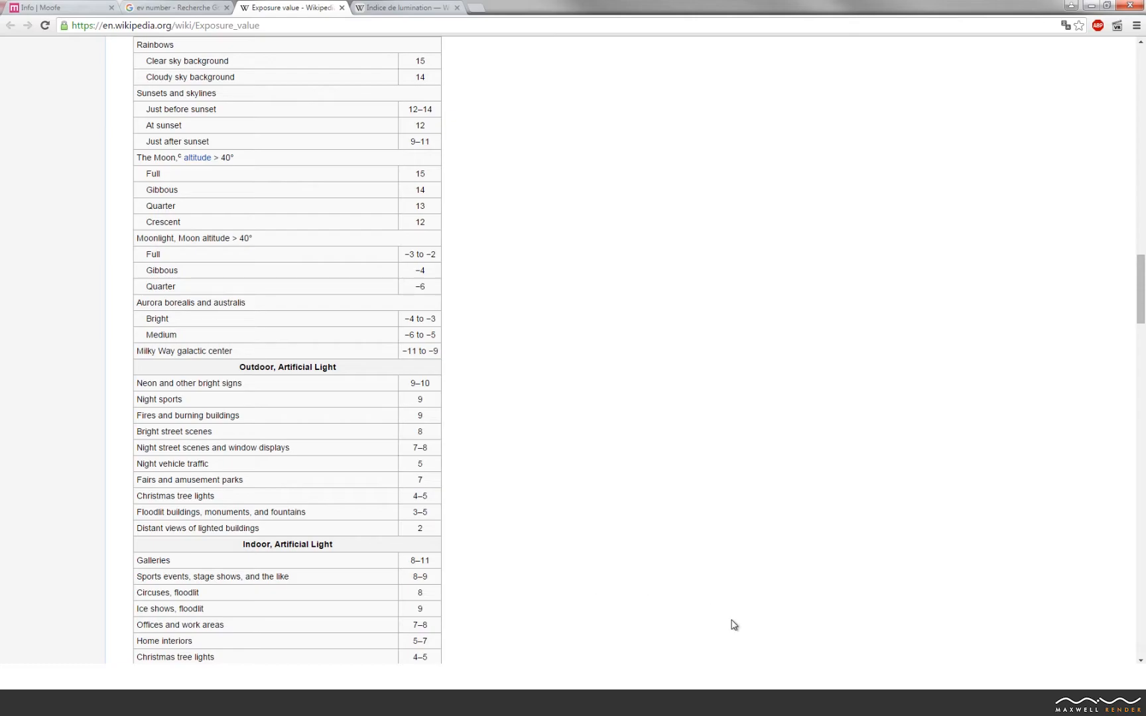
mouse_move(802, 677)
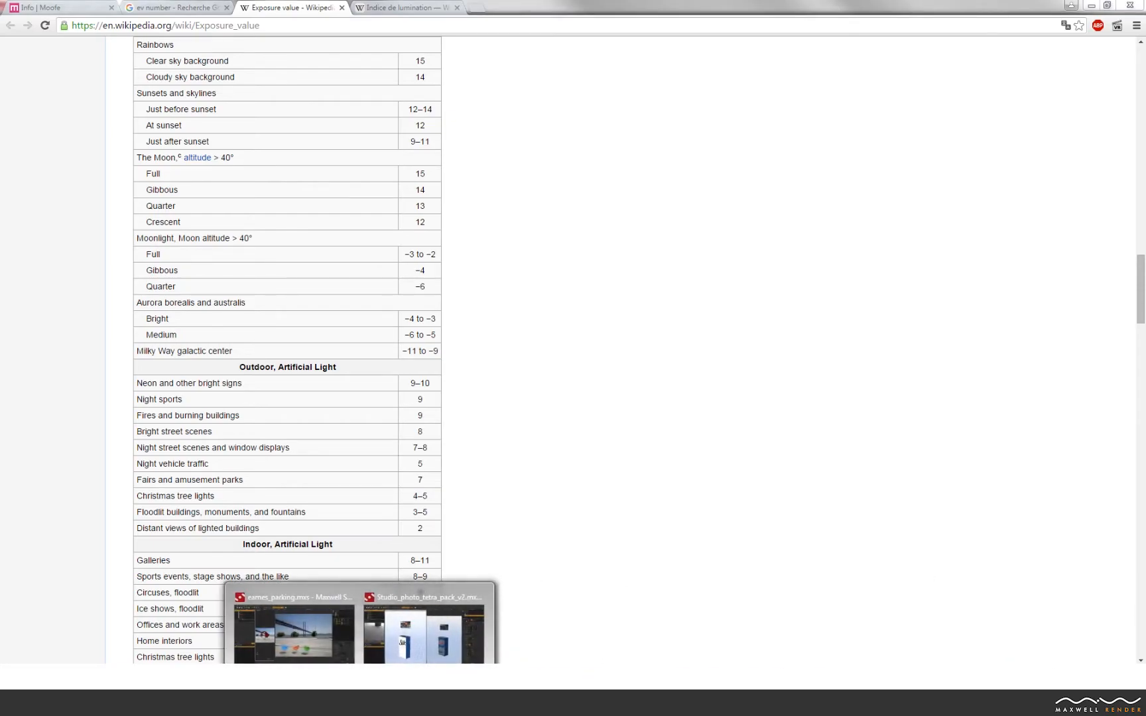
left_click(326, 648)
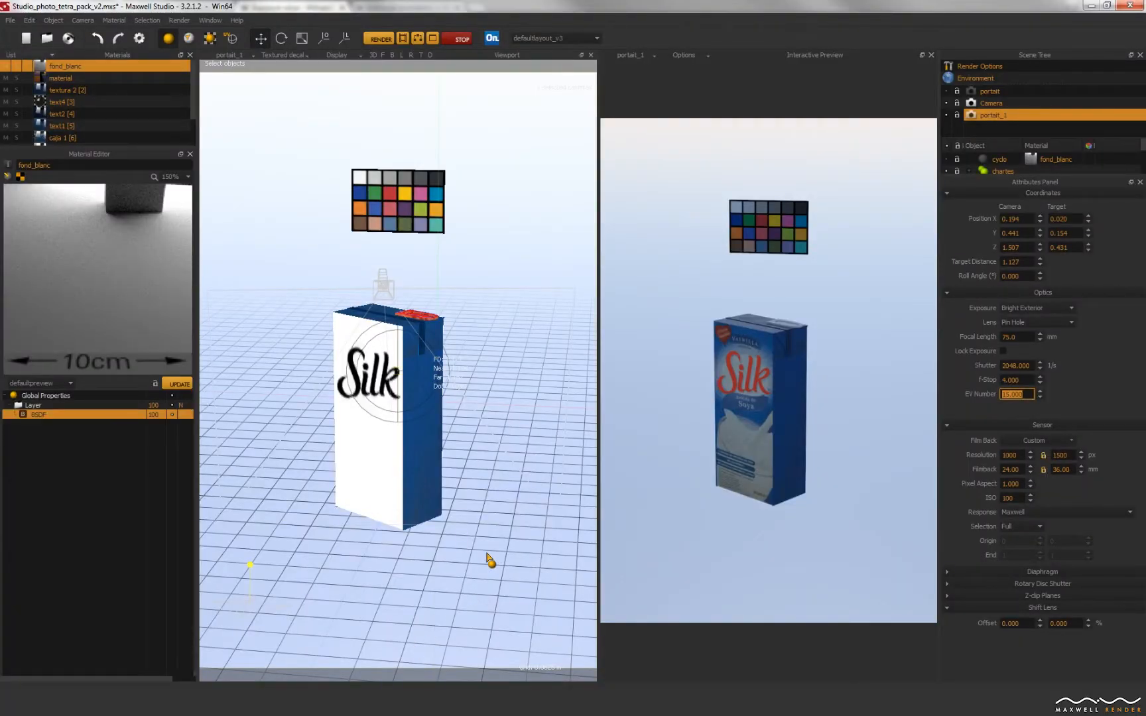
- Move the camera in close on the carton, looking down from above at a target distance of about 0.524
mouse_move(439, 454)
left_mouse_down("alt")
mouse_move(435, 494)
mouse_move(441, 473)
left_mouse_up("alt")
scroll(432, 486, "up", 7)
middle_click_drag(439, 467, 439, 447, "alt")
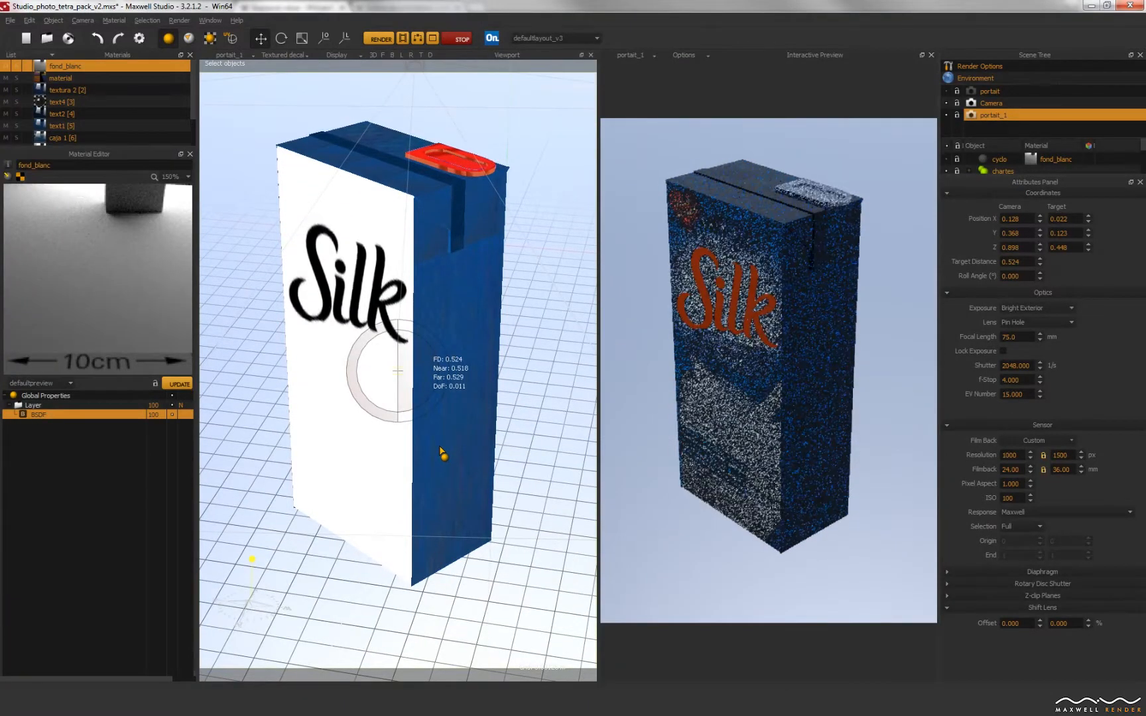
left_click_drag(442, 456, 443, 458, "alt")
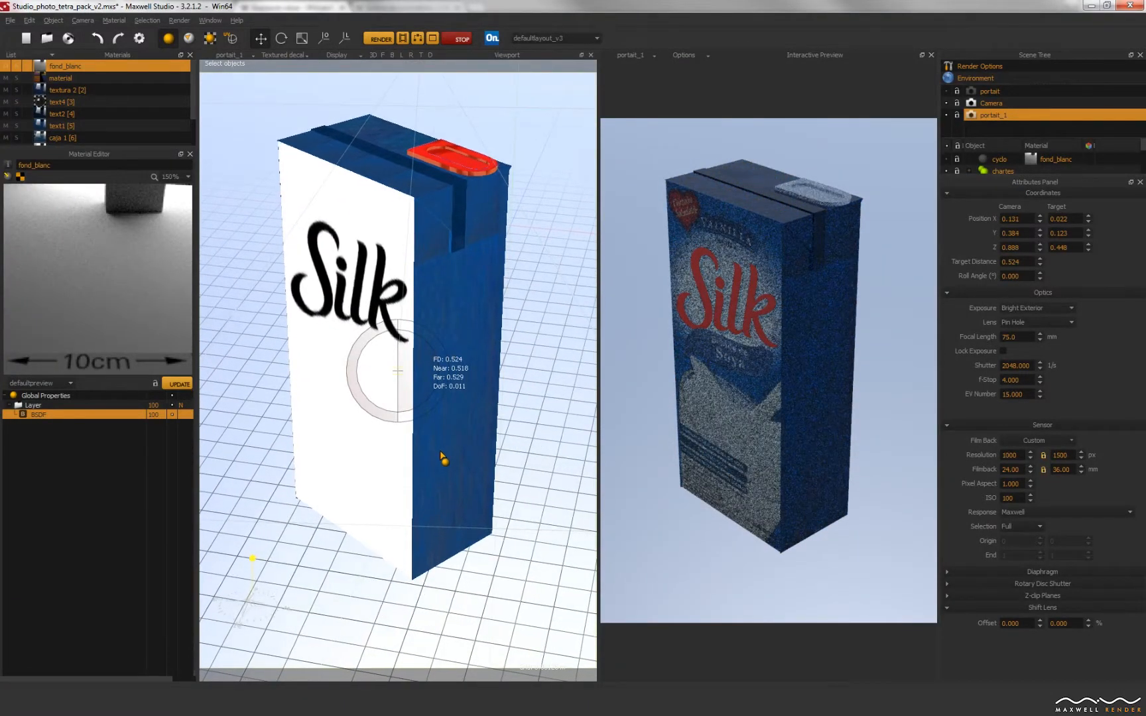
middle_click_drag(443, 458, 445, 472, "alt")
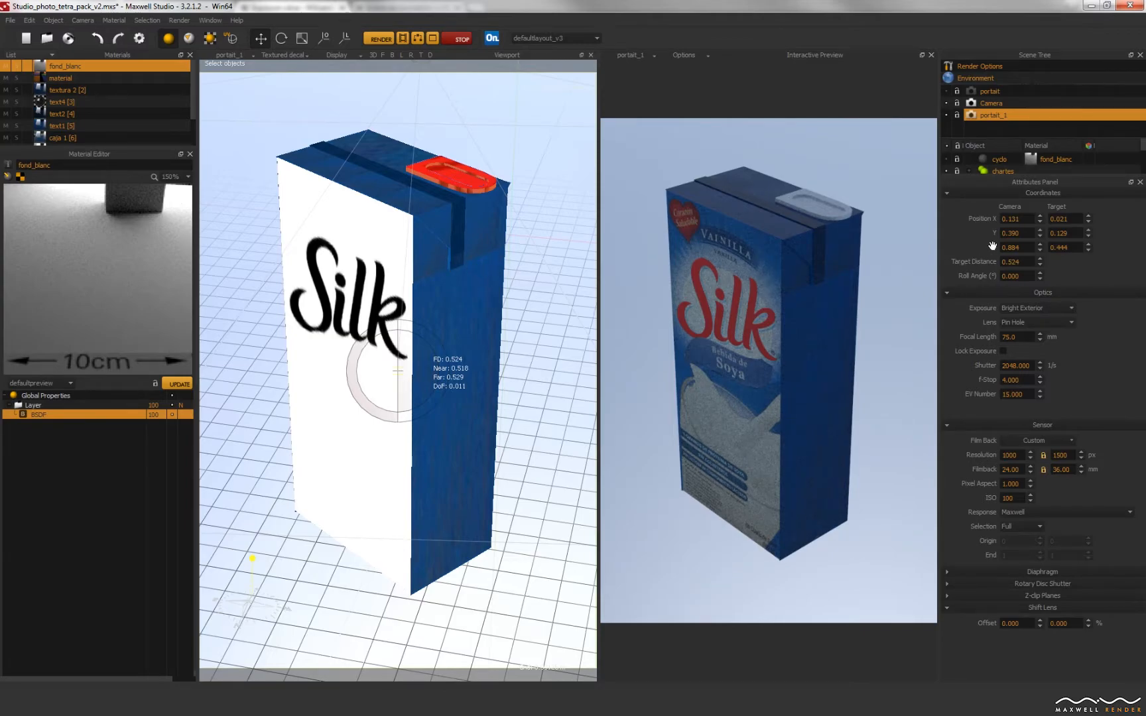
- Set both the camera's and the target's Y position to 0.3 so the camera looks level
double_click(1012, 234)
left_click(1009, 234)
left_click_drag(1013, 233, 1022, 233)
type("0")
left_click_drag(1024, 233, 1007, 223)
type(".3")
key("Return")
left_click(1068, 234)
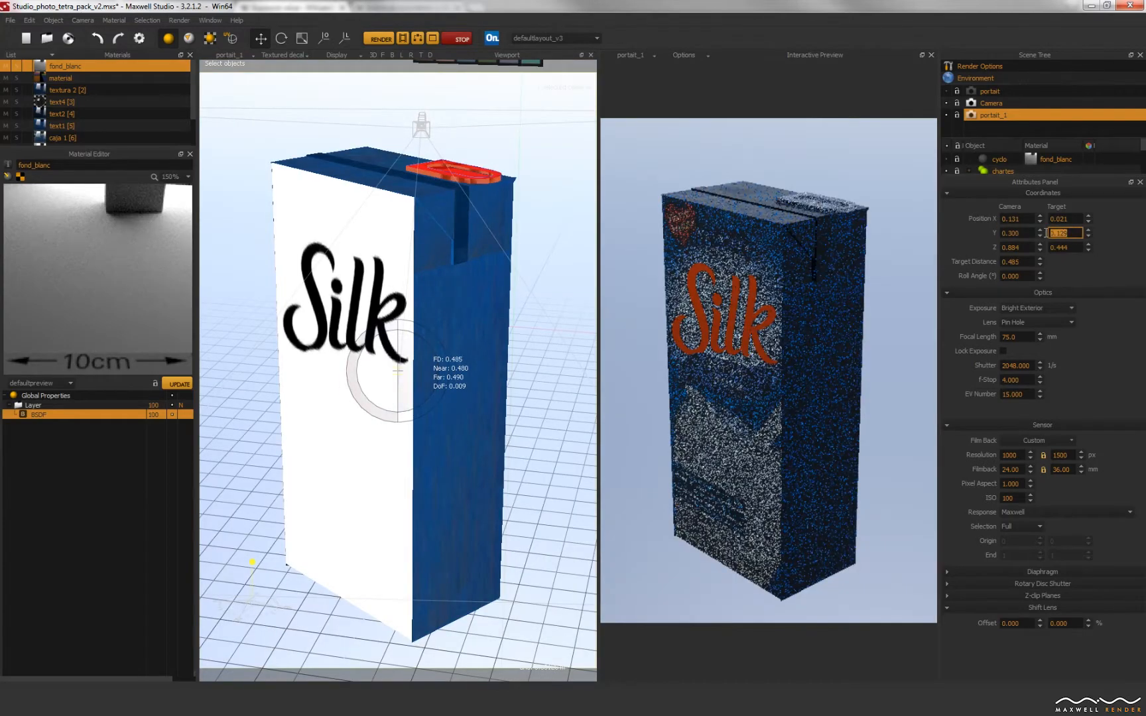
type("0.3")
key("Return")
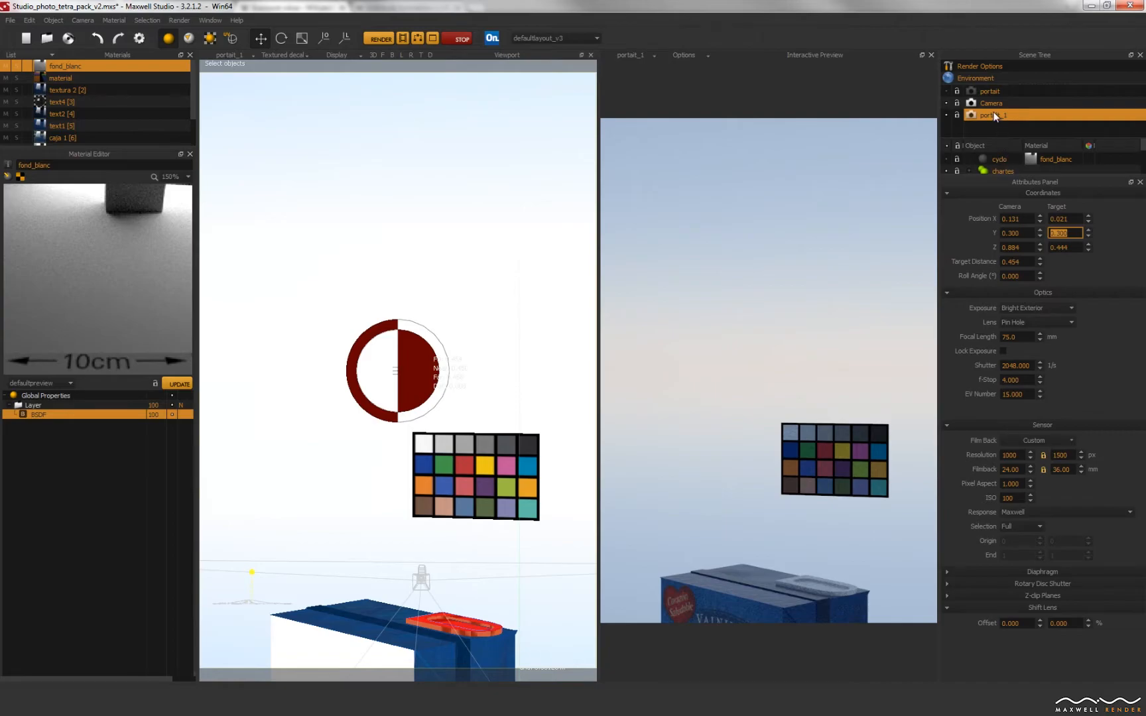
- Set the vertical Shift Lens offset to 1% and keep raising it until the carton is back in the frame
left_click(1067, 623)
type("1")
key("Return")
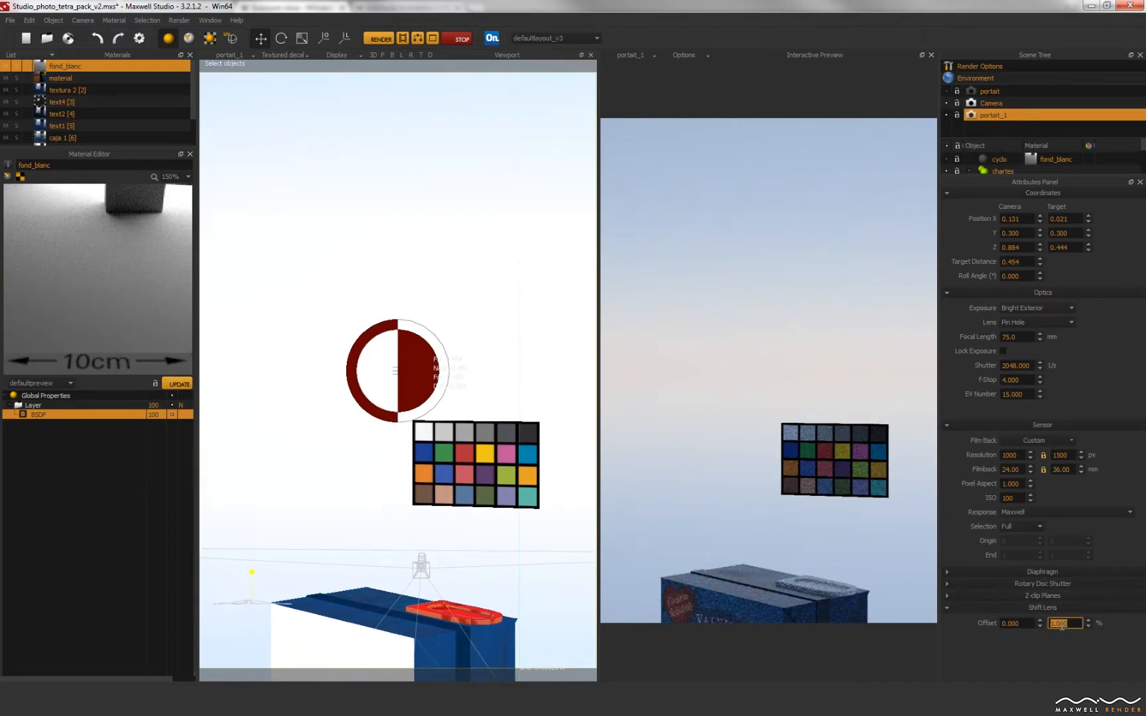
scroll(1062, 625, "up", 20)
scroll(1062, 625, "up", 20)
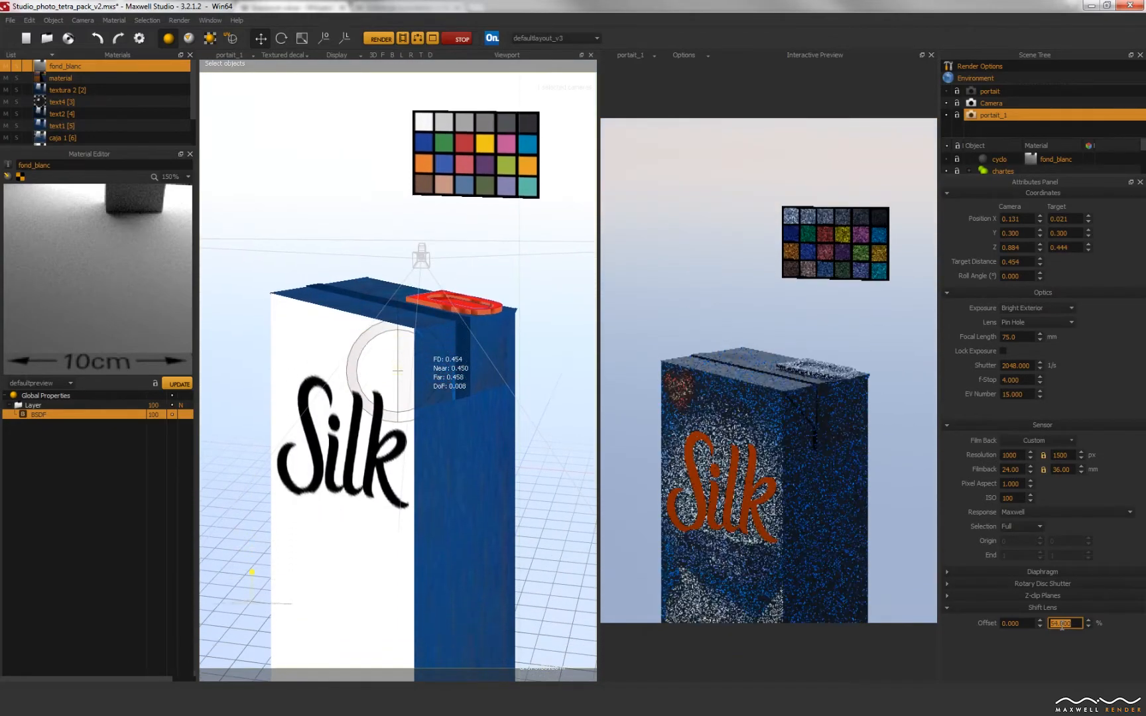
scroll(1062, 625, "up", 20)
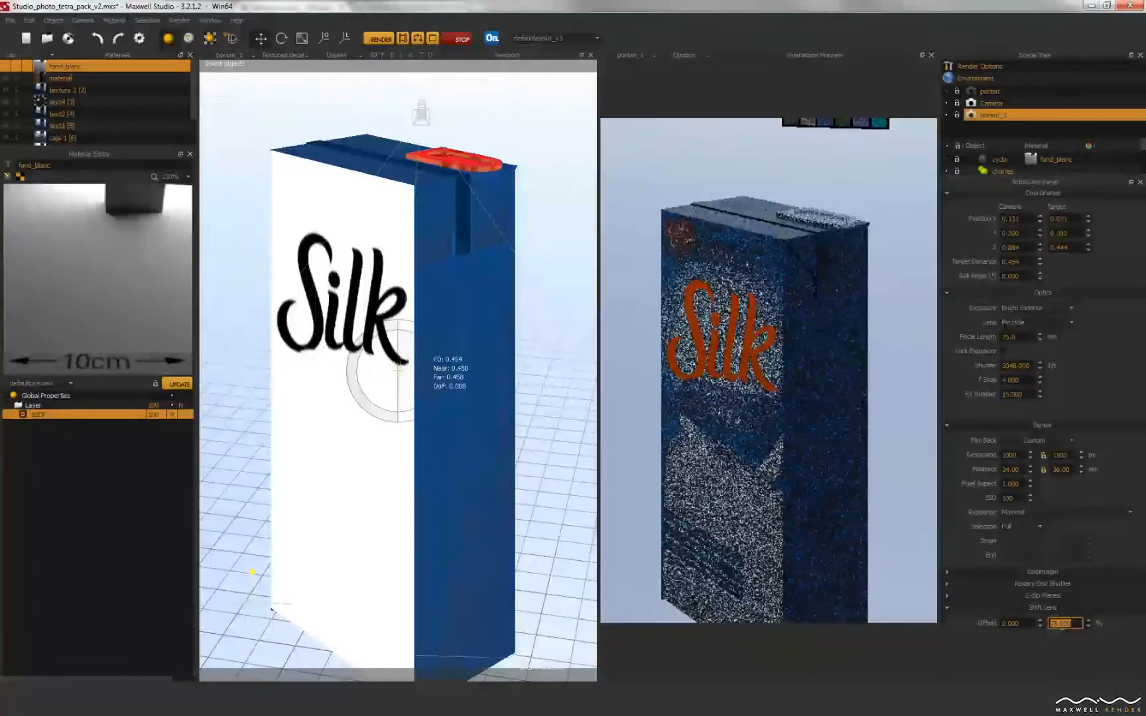
scroll(1062, 626, "up", 11)
- Pull the camera back to a target distance of about 0.569 and lower the vertical Shift Lens offset until the whole carton fits the frame
scroll(1062, 626, "down", 1)
scroll(459, 379, "down", 2)
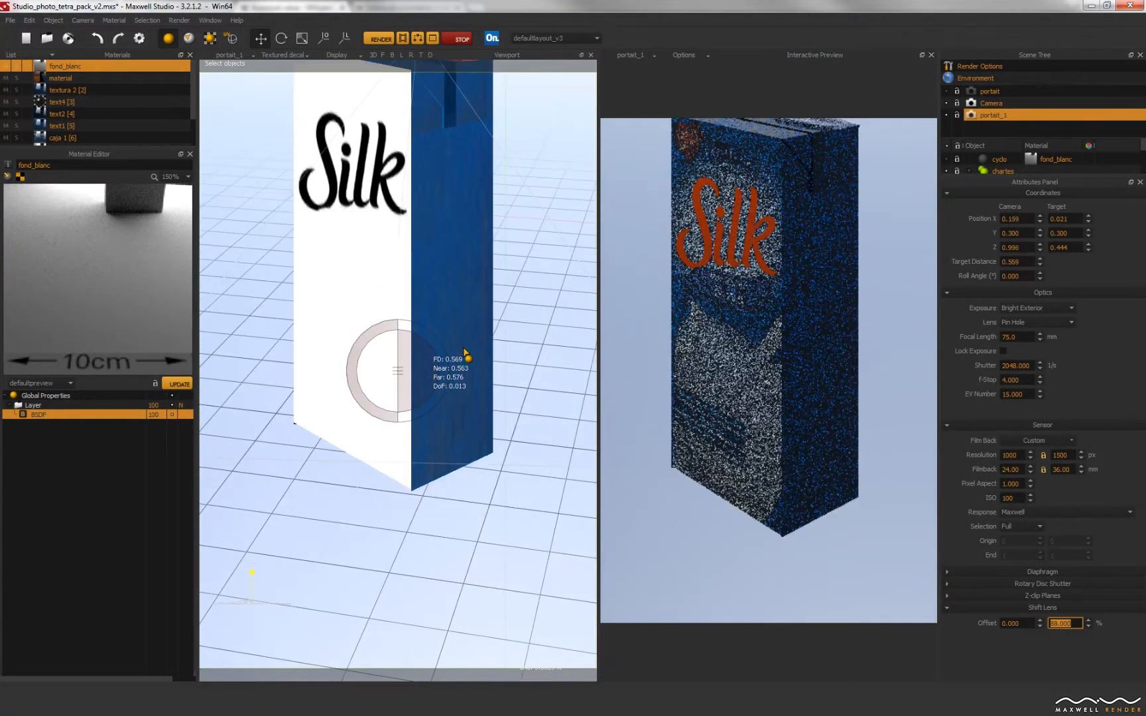
scroll(1059, 626, "down", 4)
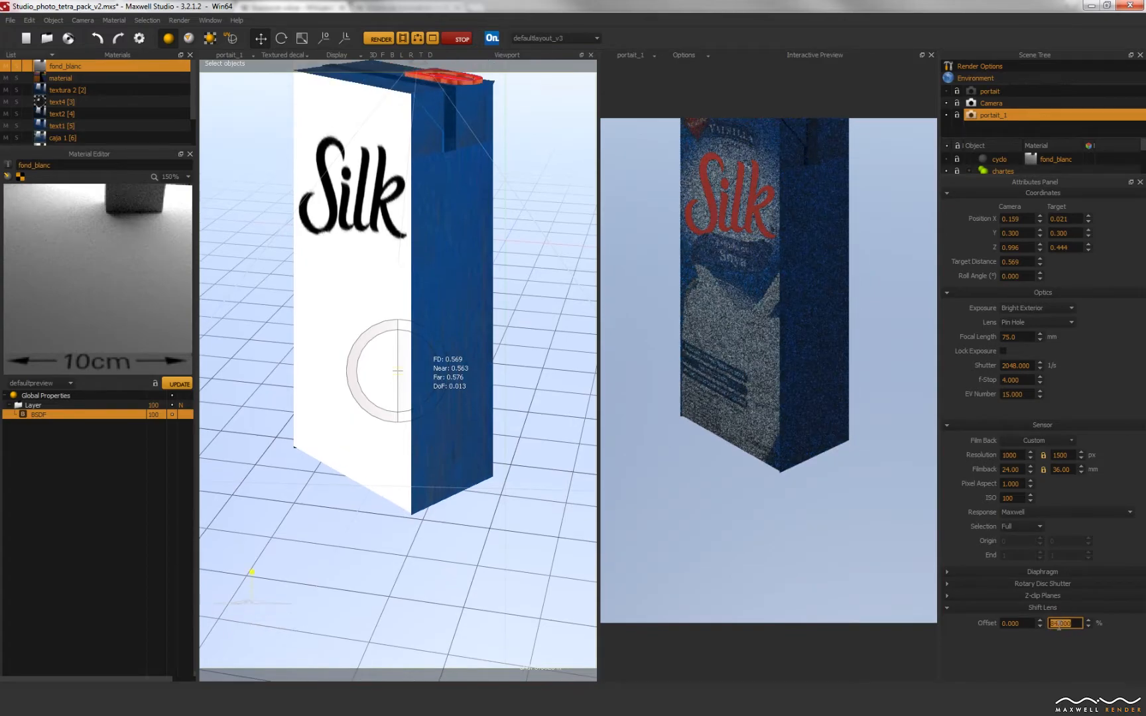
scroll(1059, 626, "down", 14)
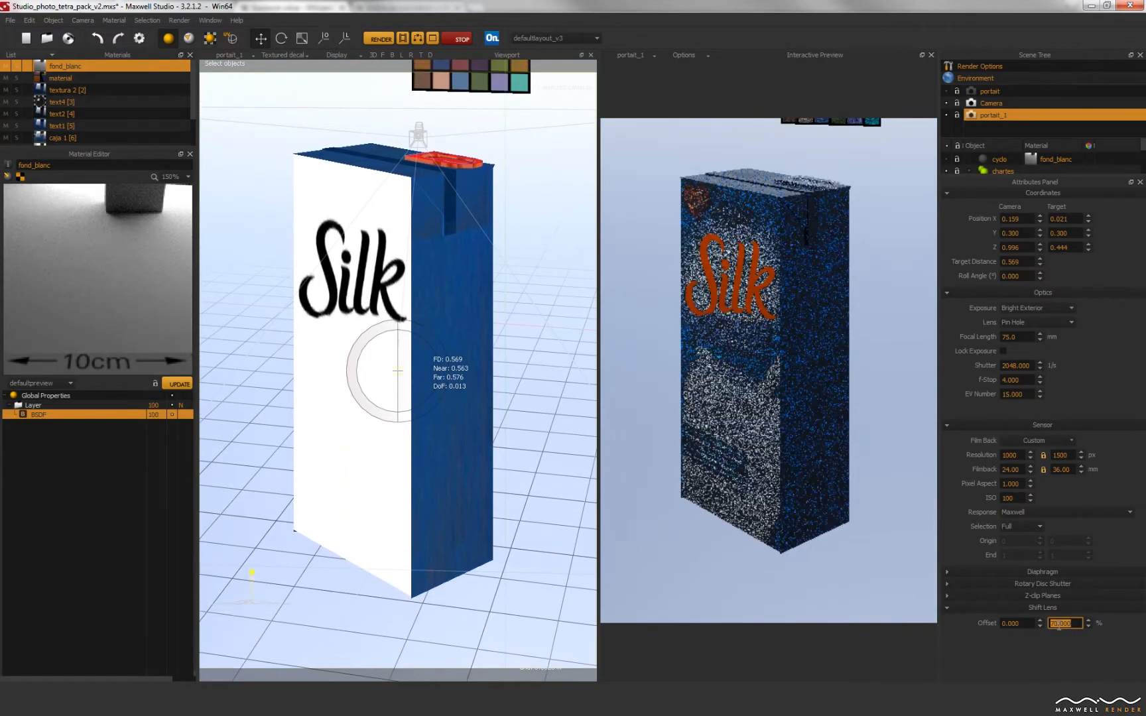
scroll(1059, 626, "down", 12)
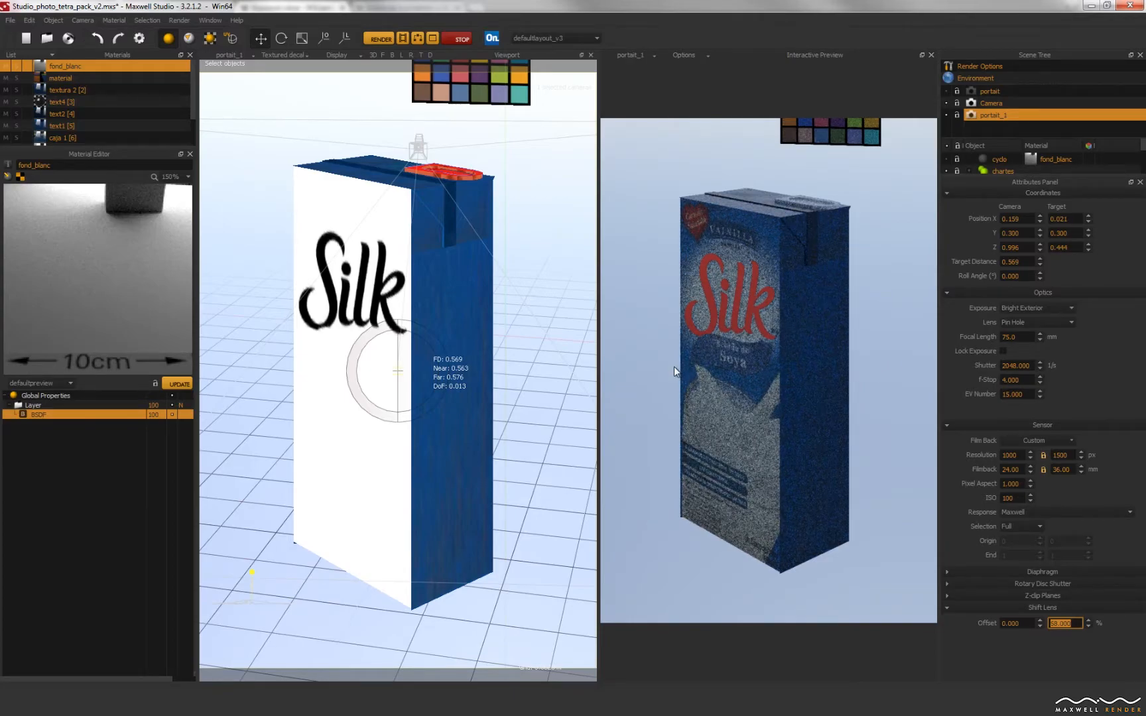
- Try positive and negative horizontal Shift Lens offsets to slide the carton sideways in the frame, ending back at 0%
left_click(1011, 623)
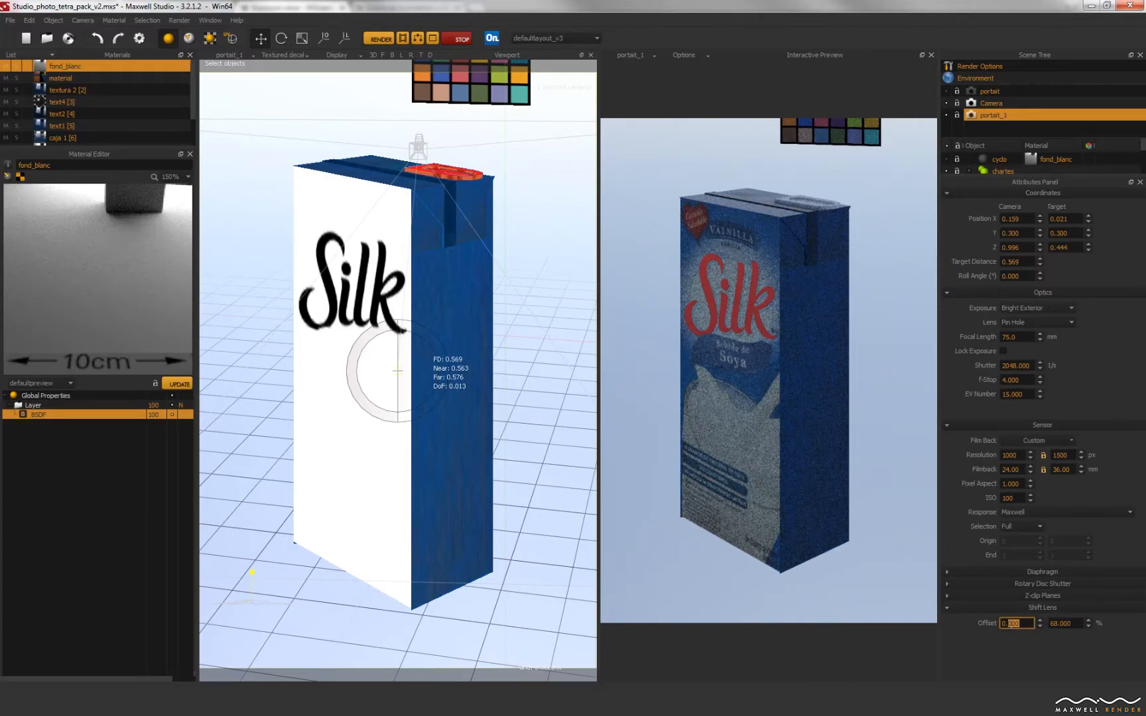
scroll(1011, 623, "up", 18)
scroll(1011, 624, "up", 5)
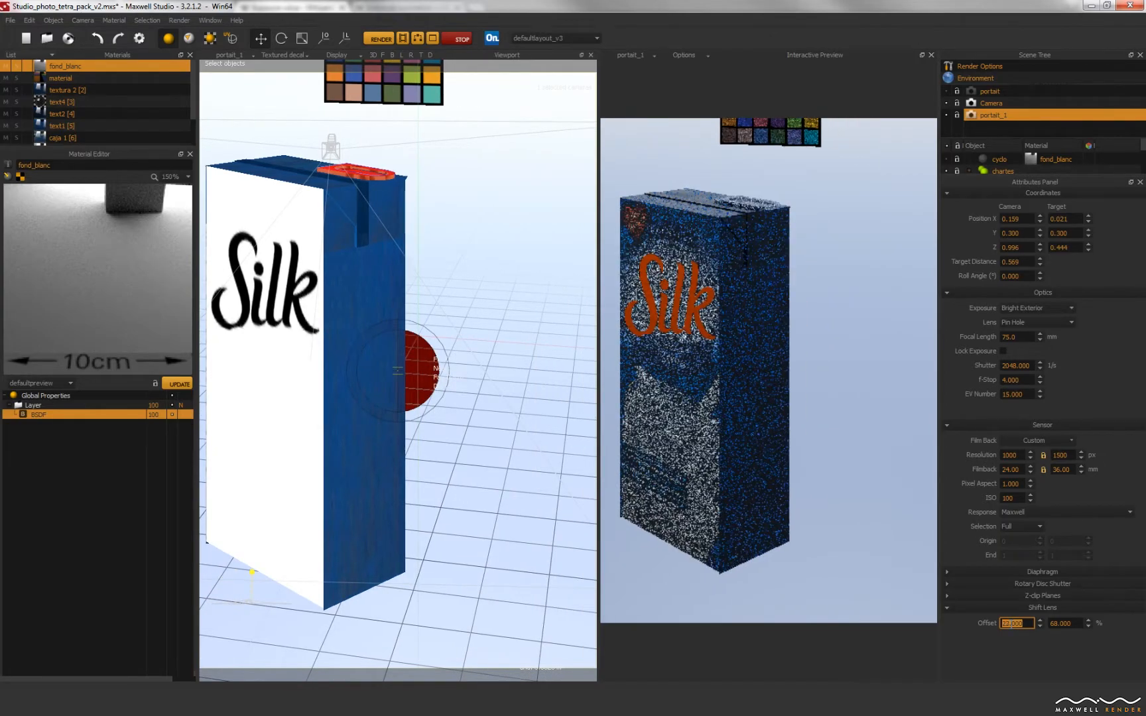
scroll(1014, 624, "down", 20)
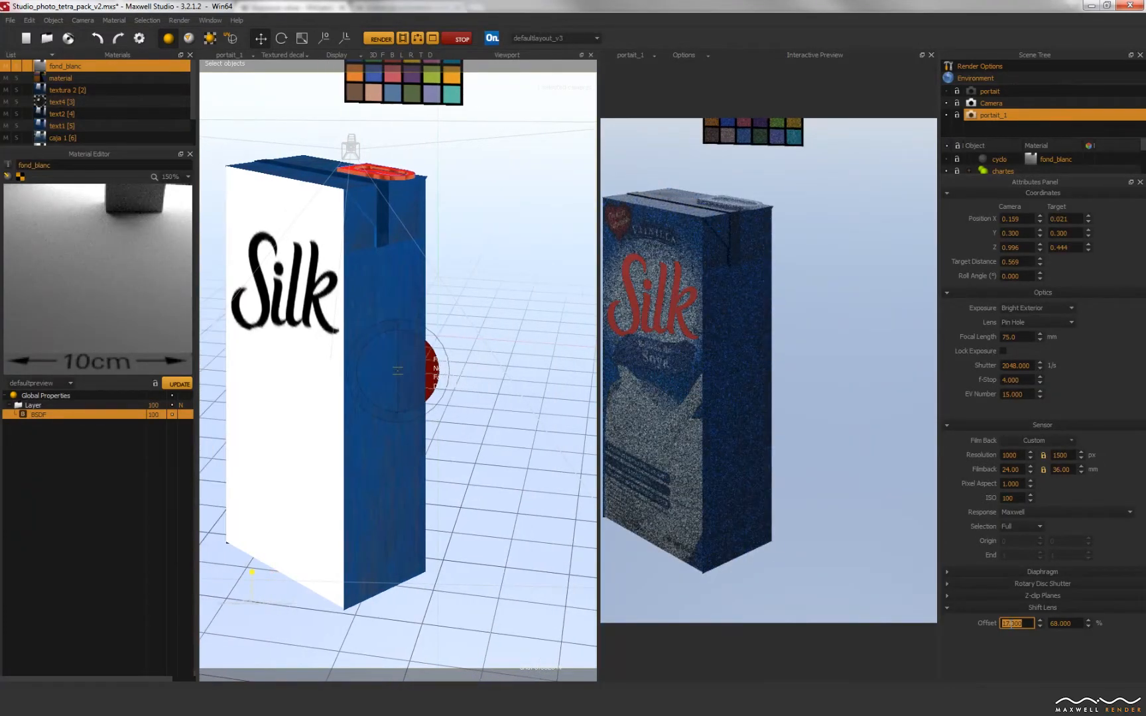
scroll(1015, 624, "up", 20)
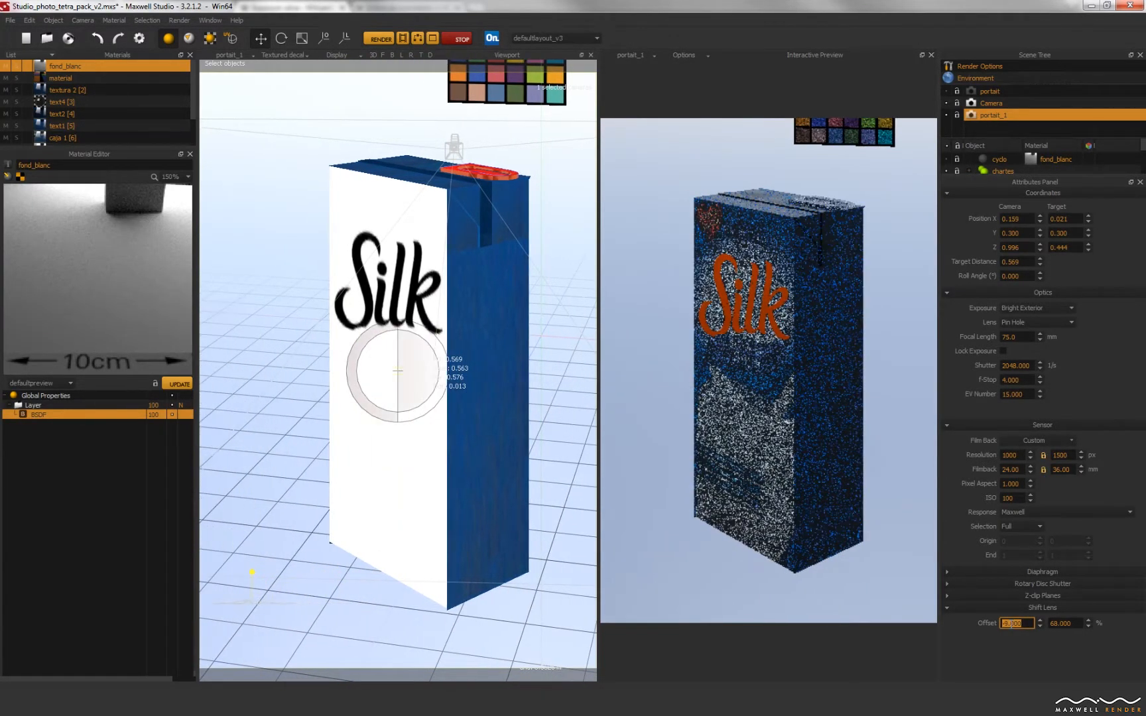
scroll(1011, 625, "down", 2)
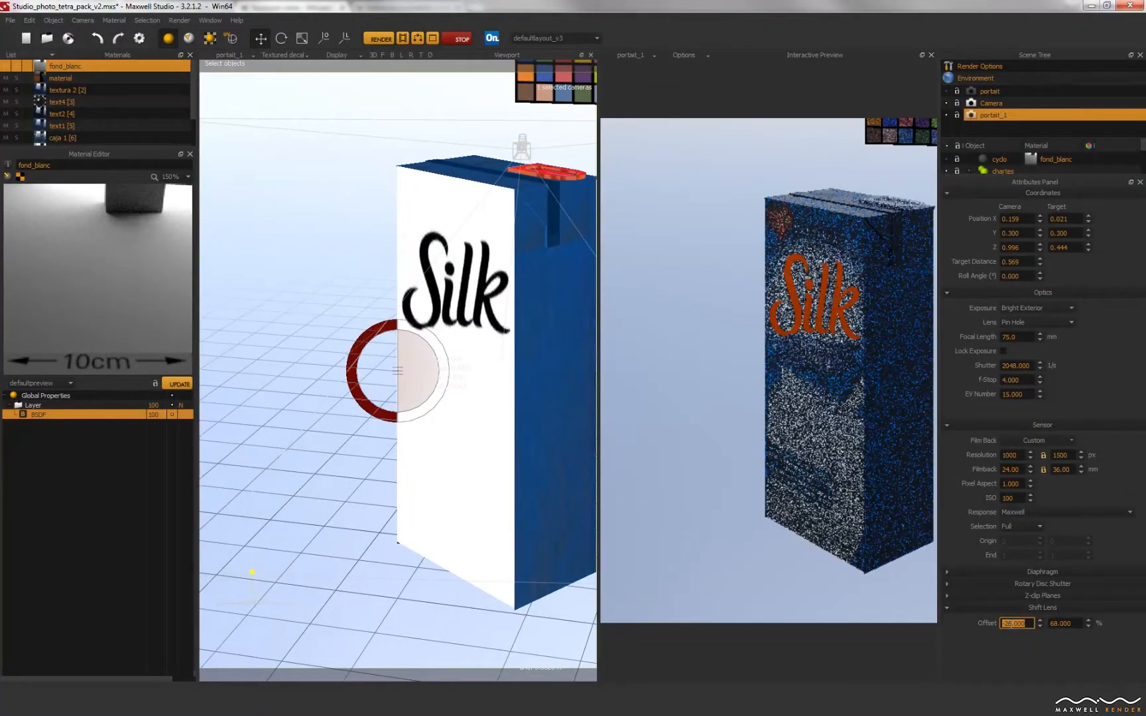
scroll(1012, 625, "up", 1)
scroll(1015, 624, "up", 20)
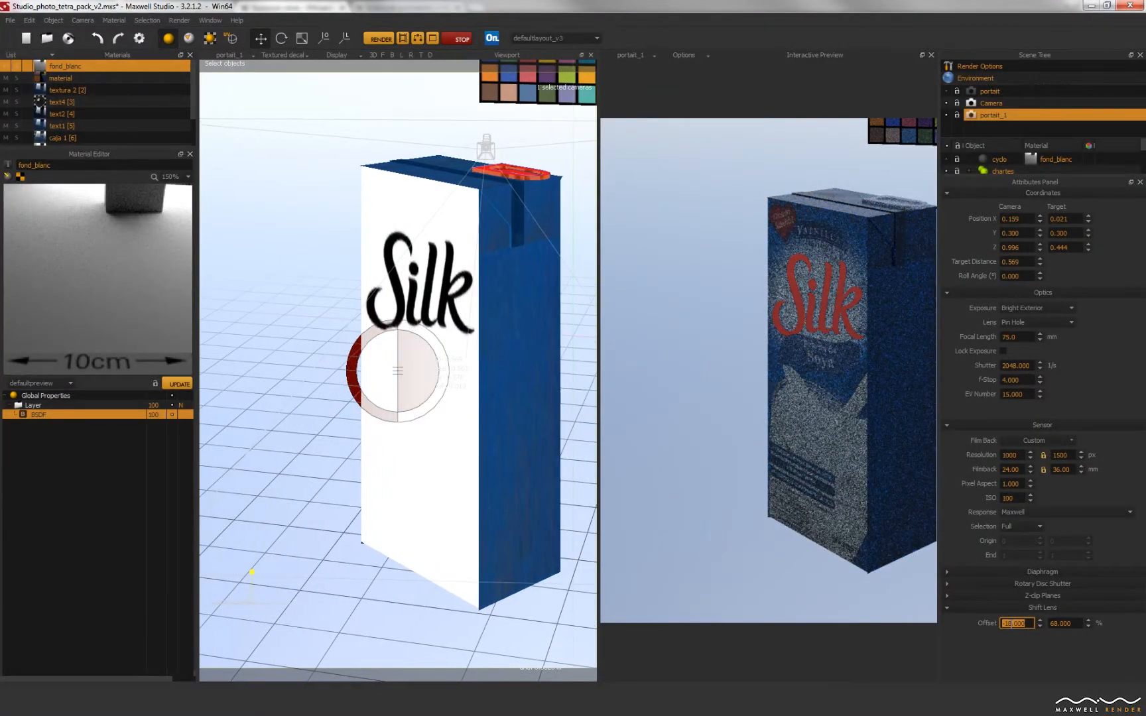
scroll(1012, 625, "up", 1)
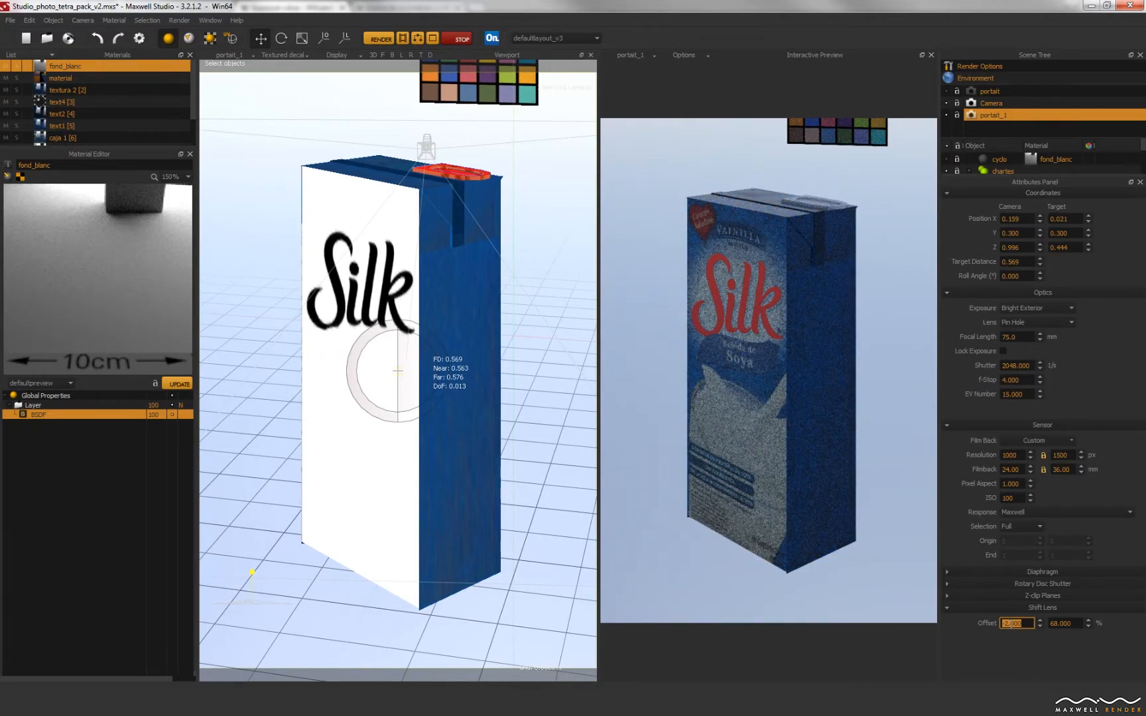
scroll(1012, 623, "up", 1)
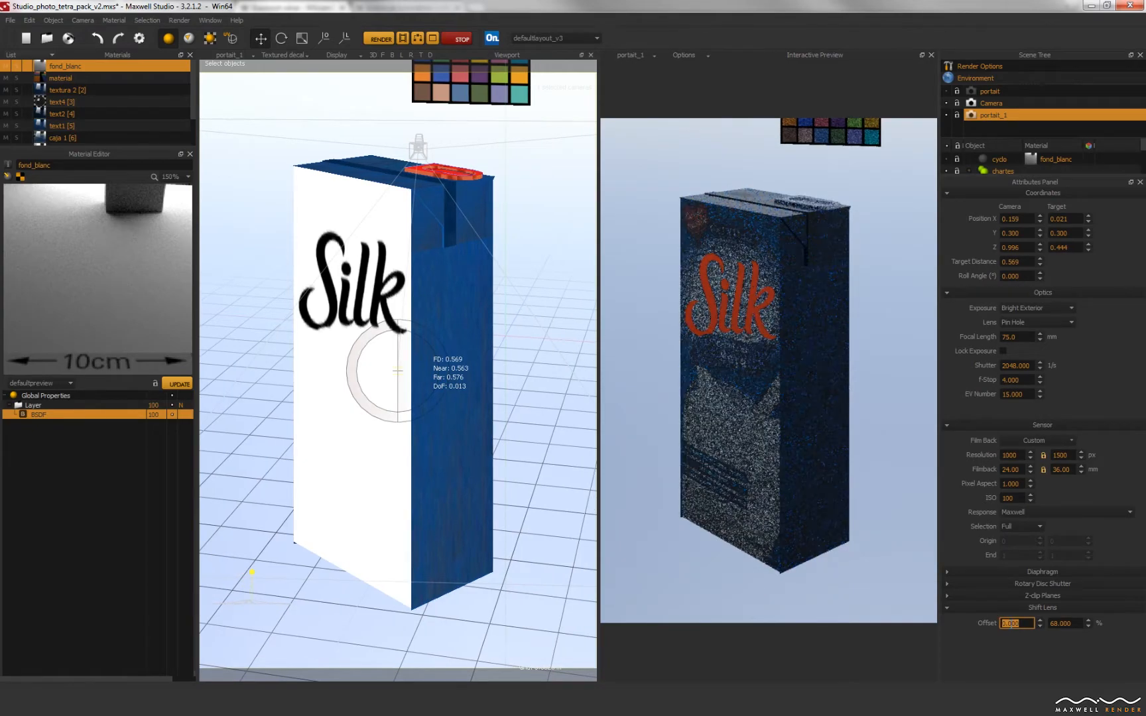
- Make the portait camera the active view and try an EV Number of 15 on it
double_click(992, 91)
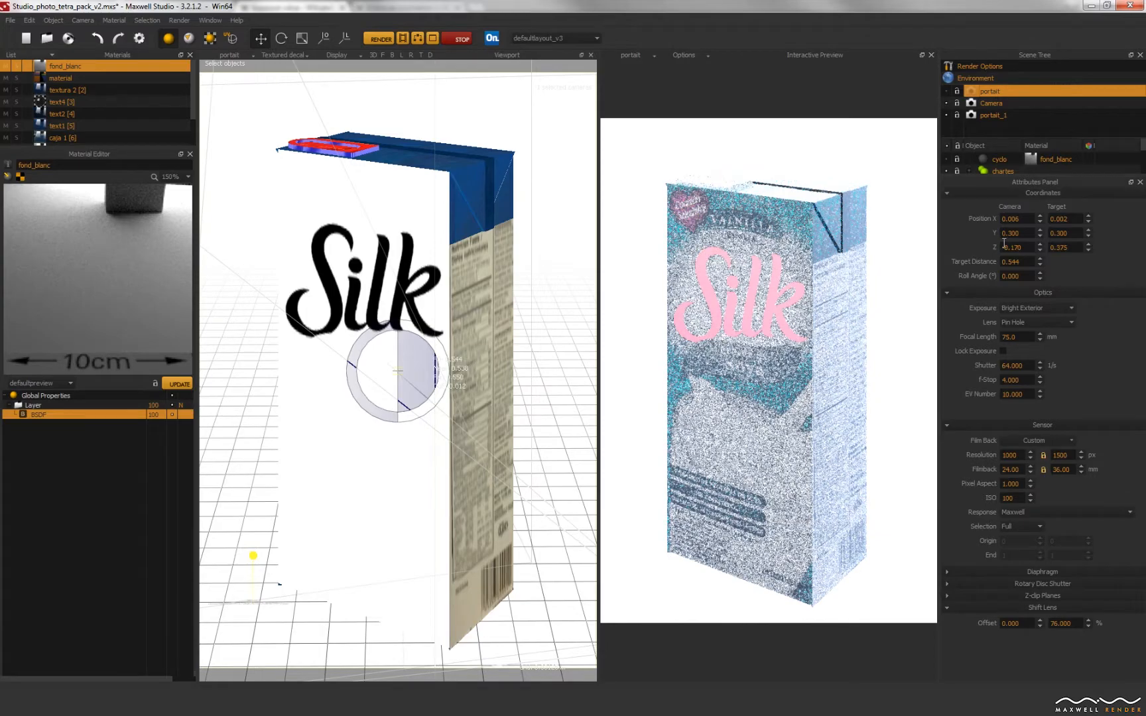
left_click(1012, 394)
type("15")
key("Return")
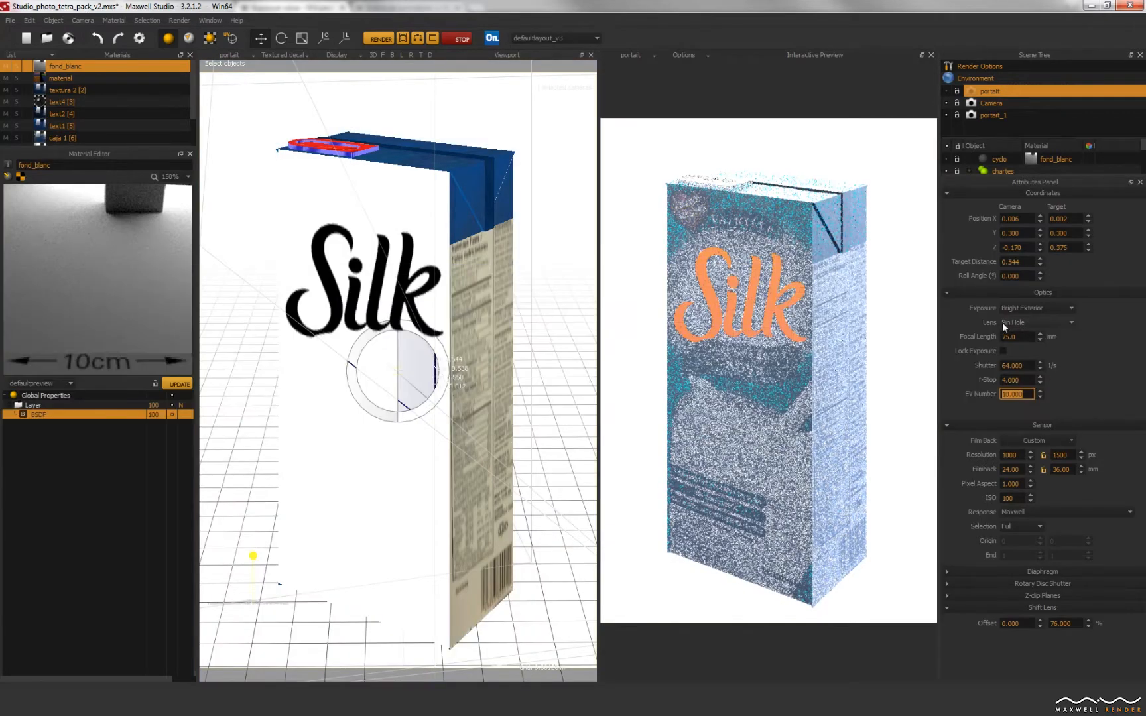
- Set the Environment type to Image Based and its Background type to Disabled
left_click(967, 79)
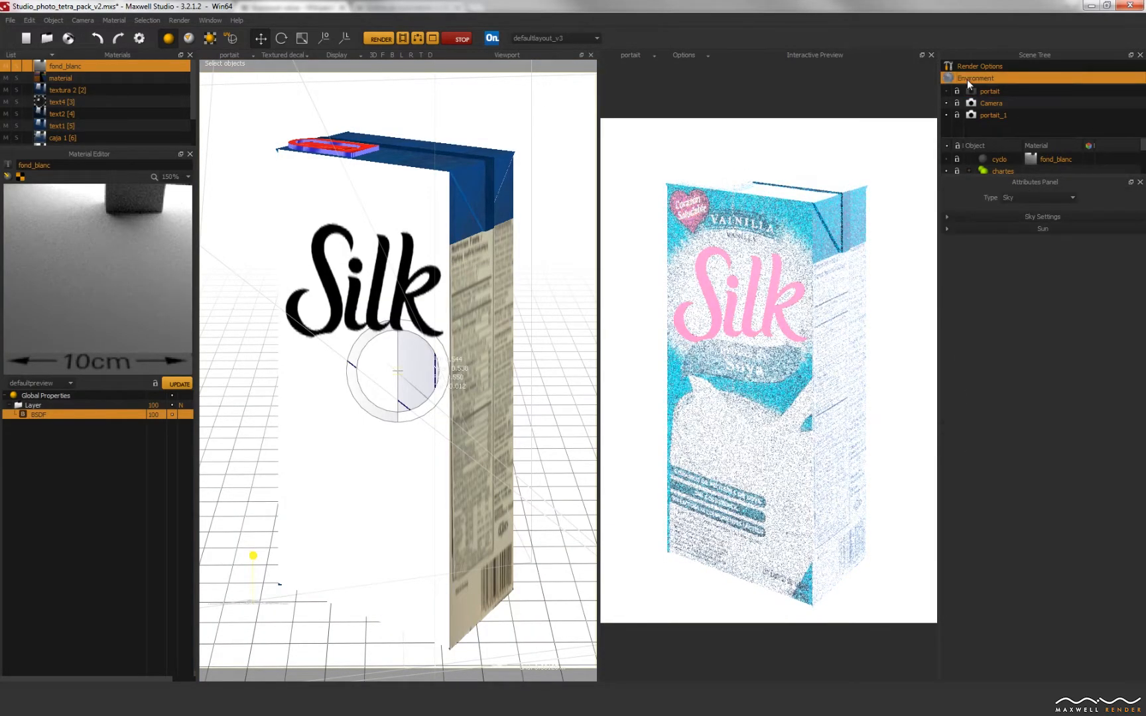
left_click(1022, 198)
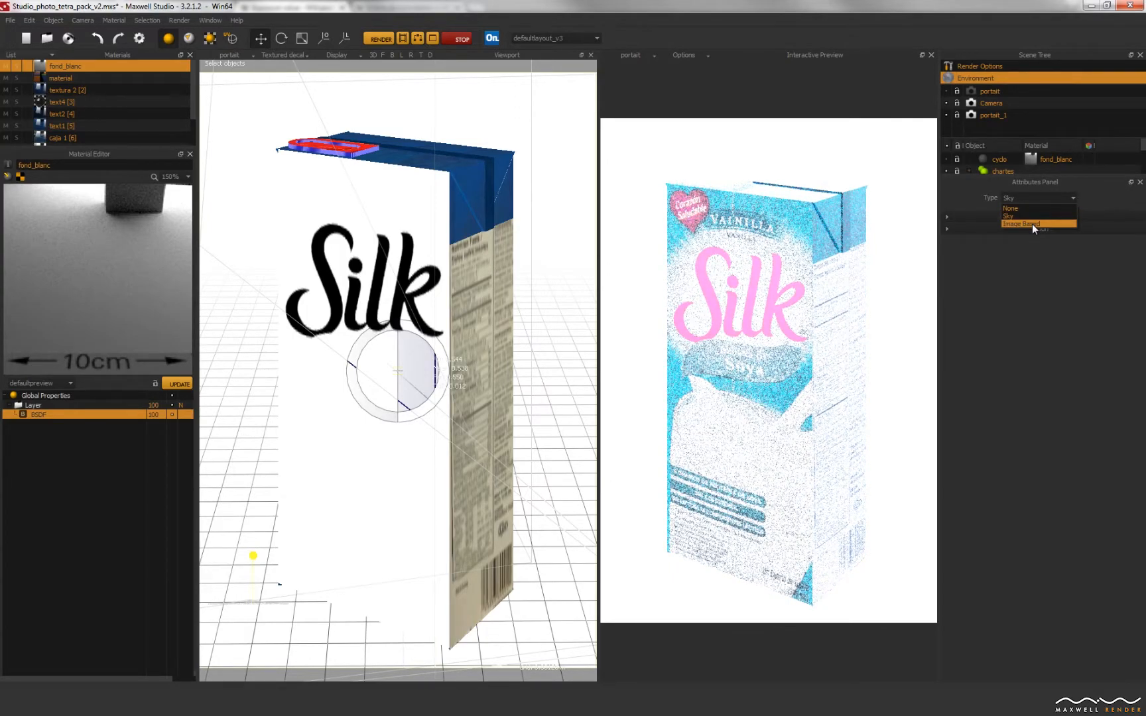
left_click(1033, 224)
left_click(1022, 324)
left_click(1025, 365)
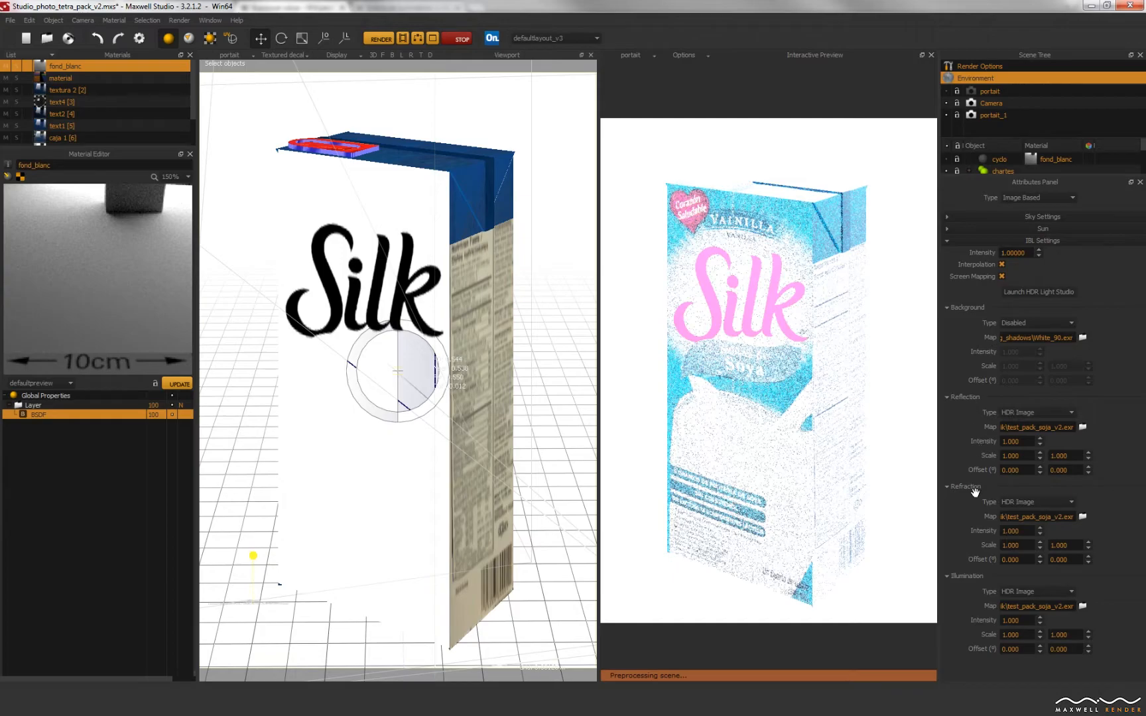
- Set the environment's Illumination, Refraction and Reflection types to HDR Light Studio
left_click(1031, 596)
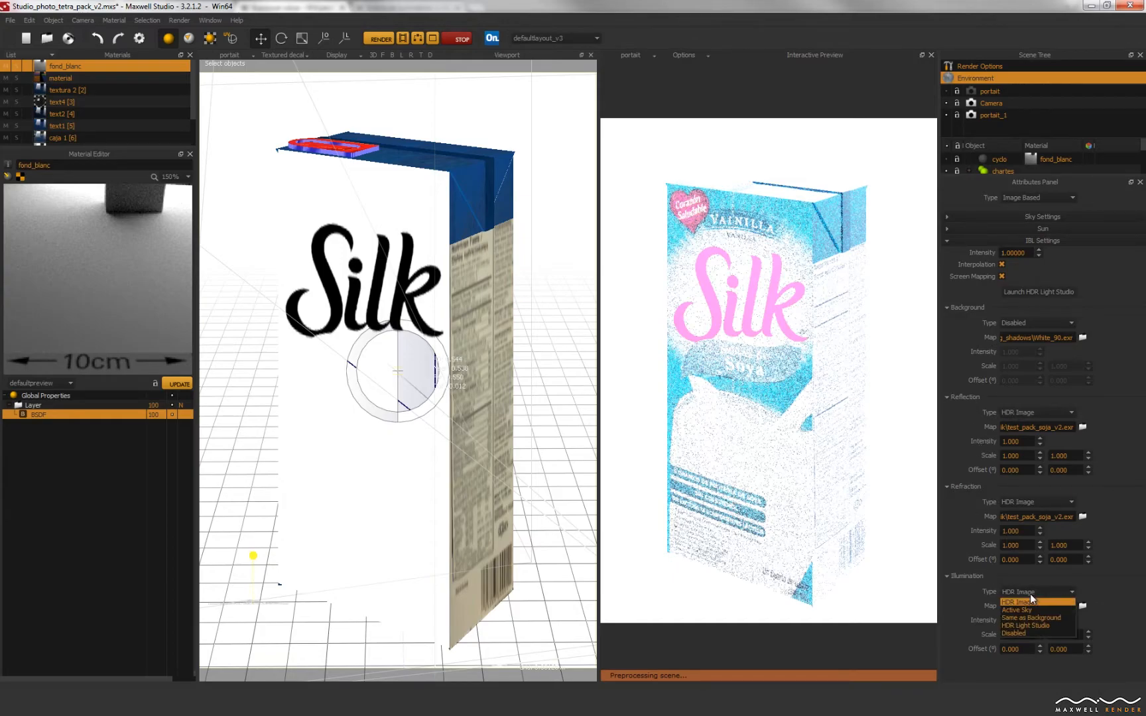
left_click(1038, 624)
left_click(1018, 502)
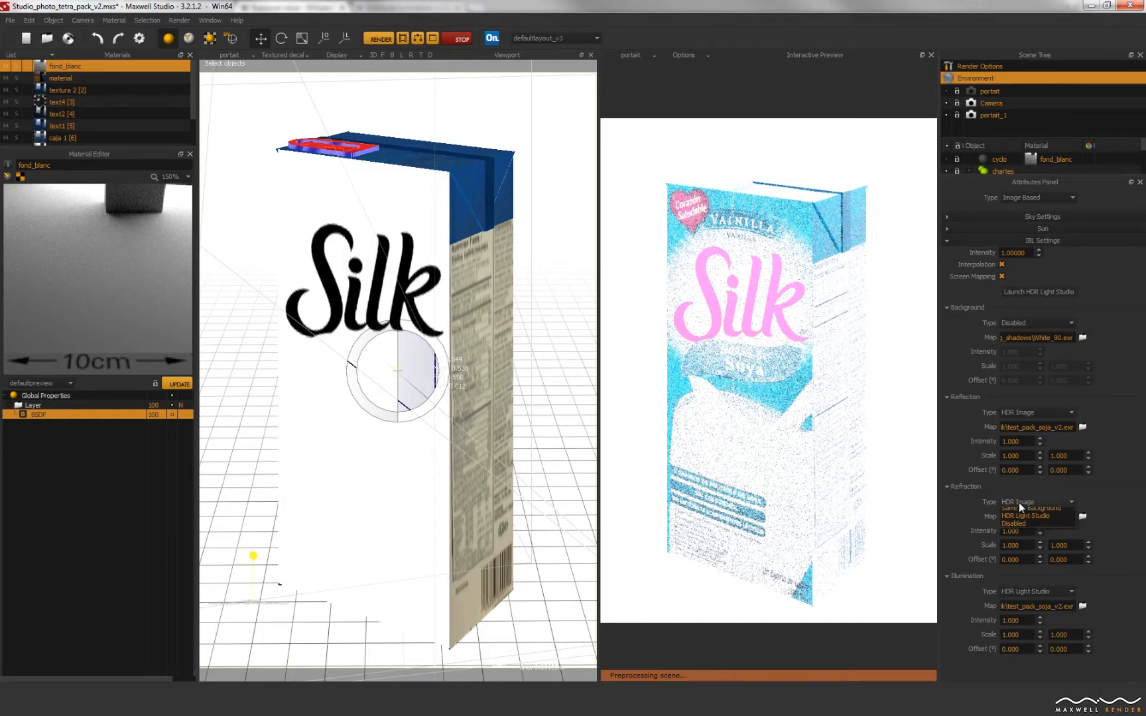
left_click(1029, 533)
left_click(1020, 413)
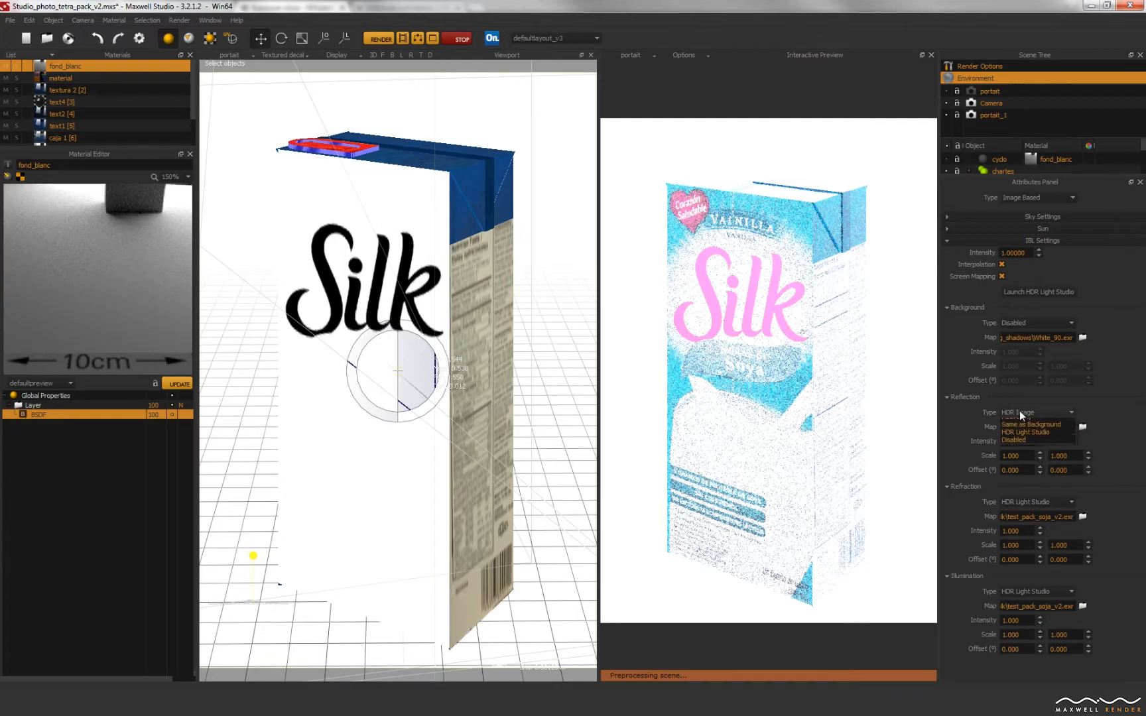
left_click(1027, 444)
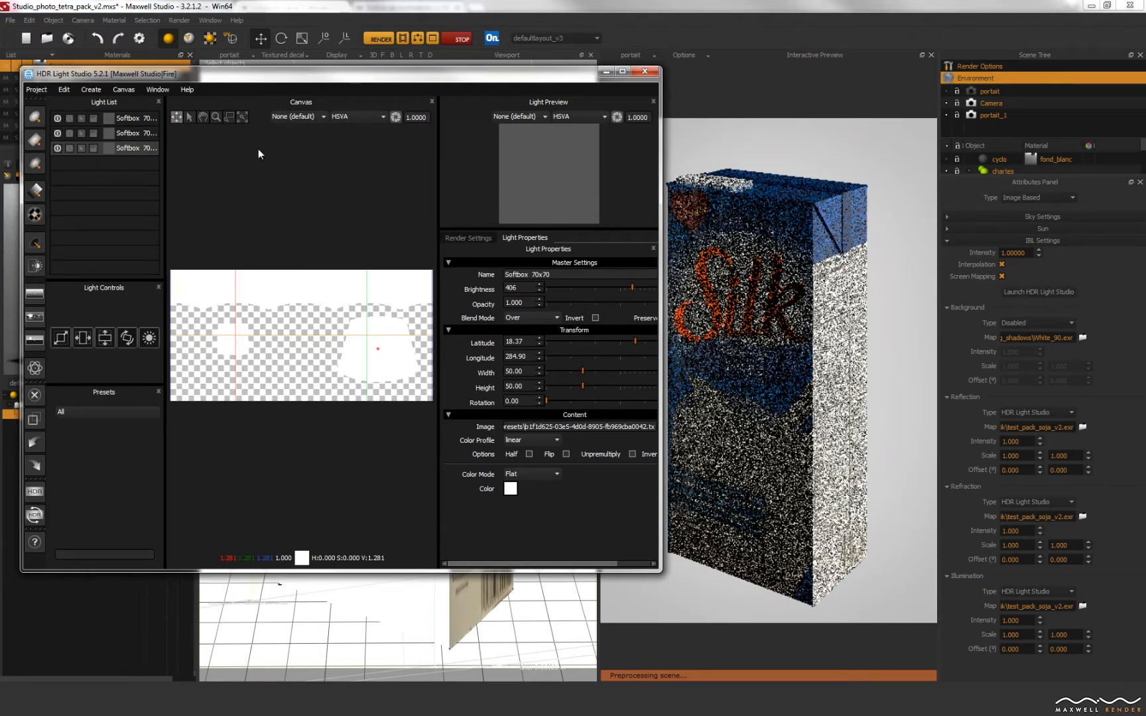
- In HDR Light Studio, isolate each of the three softboxes in turn to examine its light on the carton, ending with only the third enabled
left_click_drag(284, 80, 276, 91)
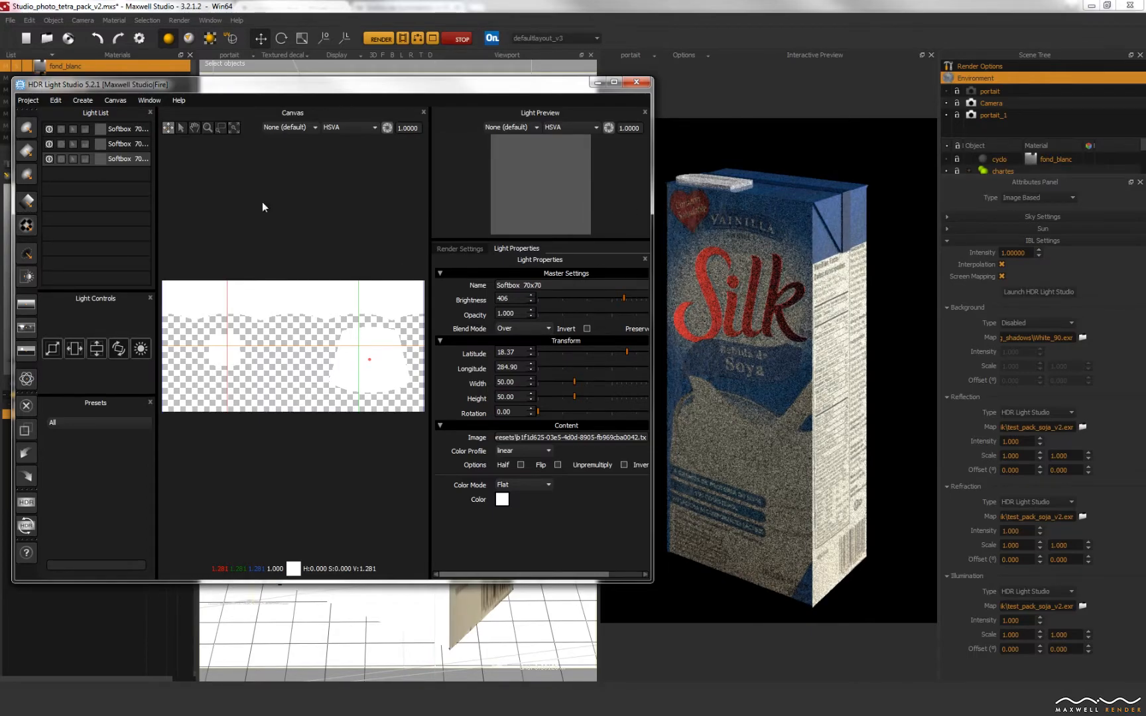
left_click(49, 159)
left_click(49, 144)
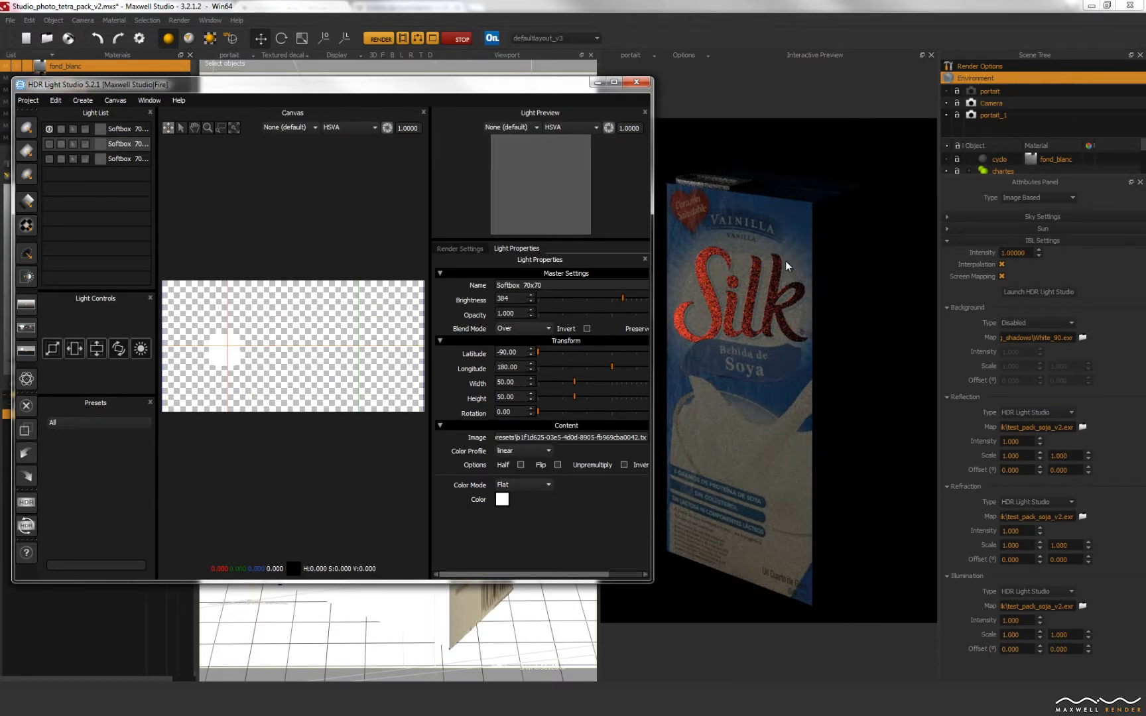
left_click(102, 128)
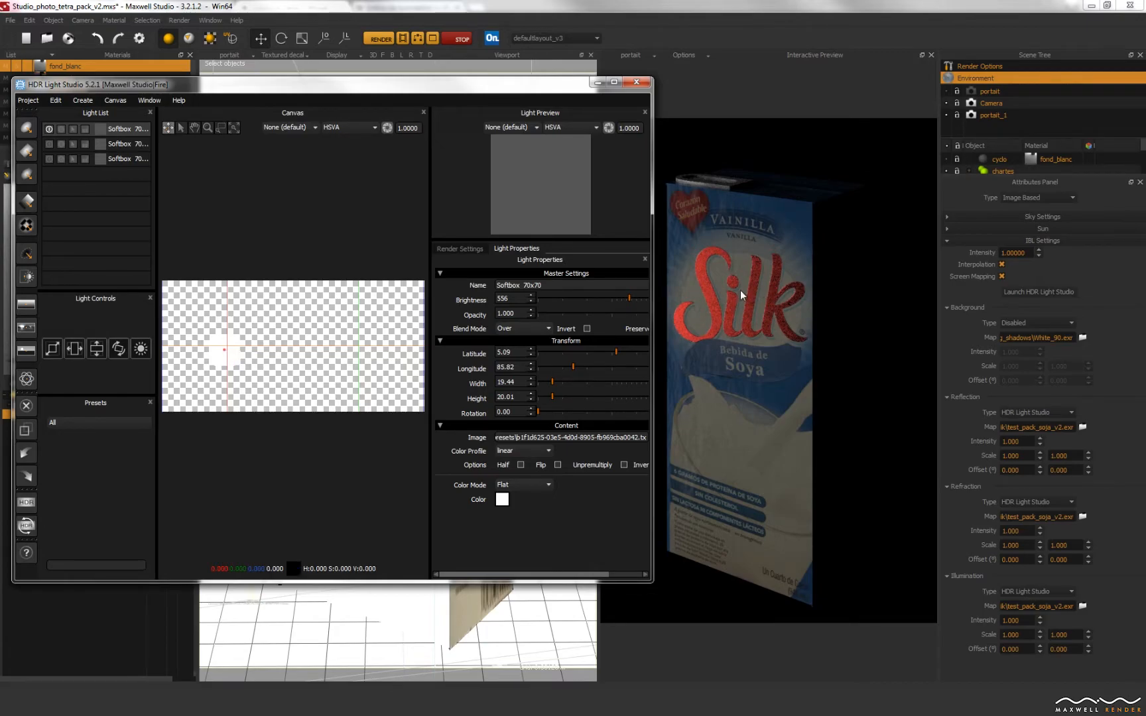
left_click(122, 144)
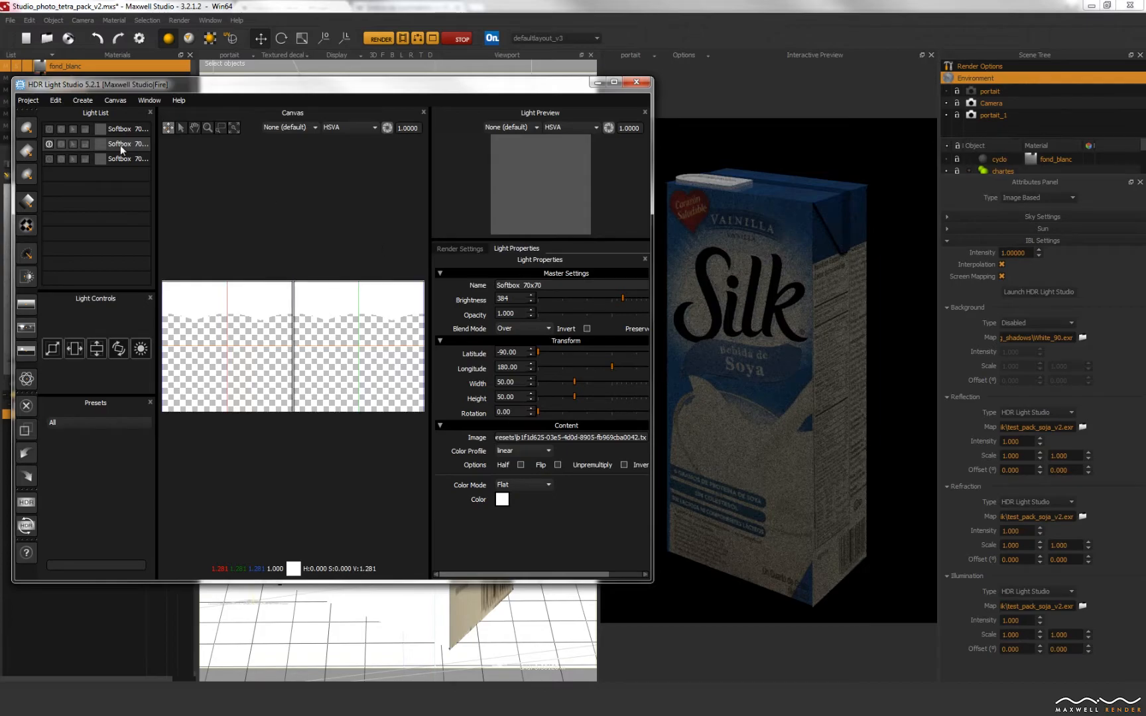
left_click(50, 159)
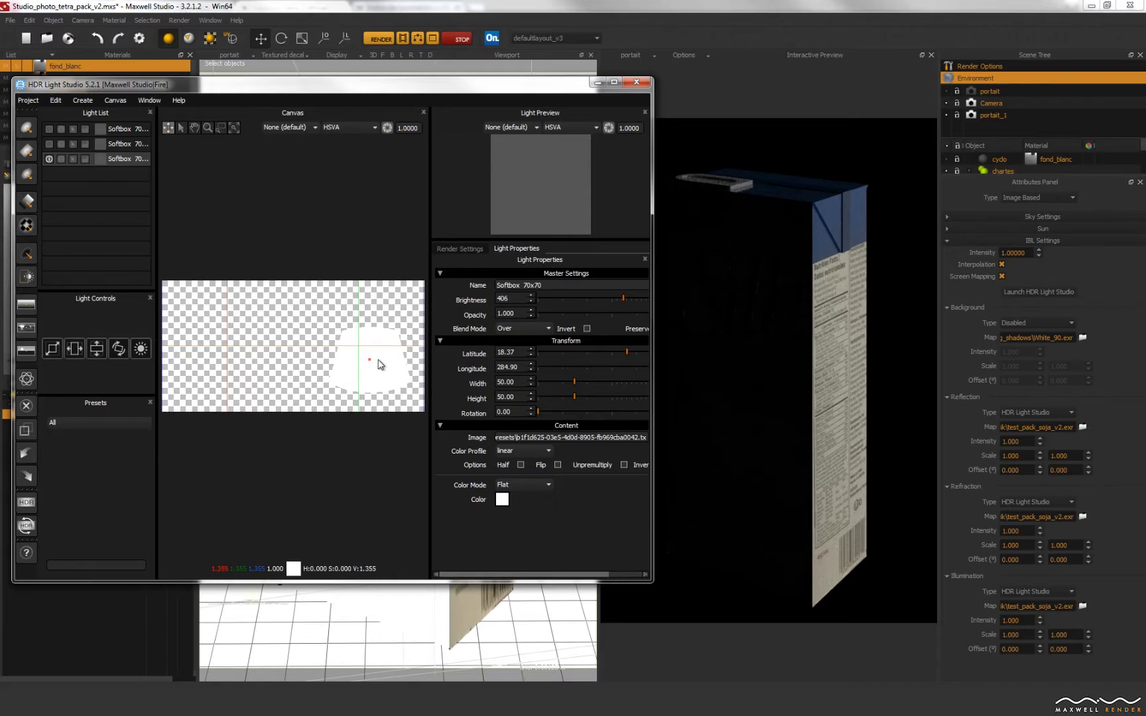
- Move the third softbox to about latitude -2 and longitude 239, and adjust its brightness to about 759
left_click_drag(369, 364, 272, 345)
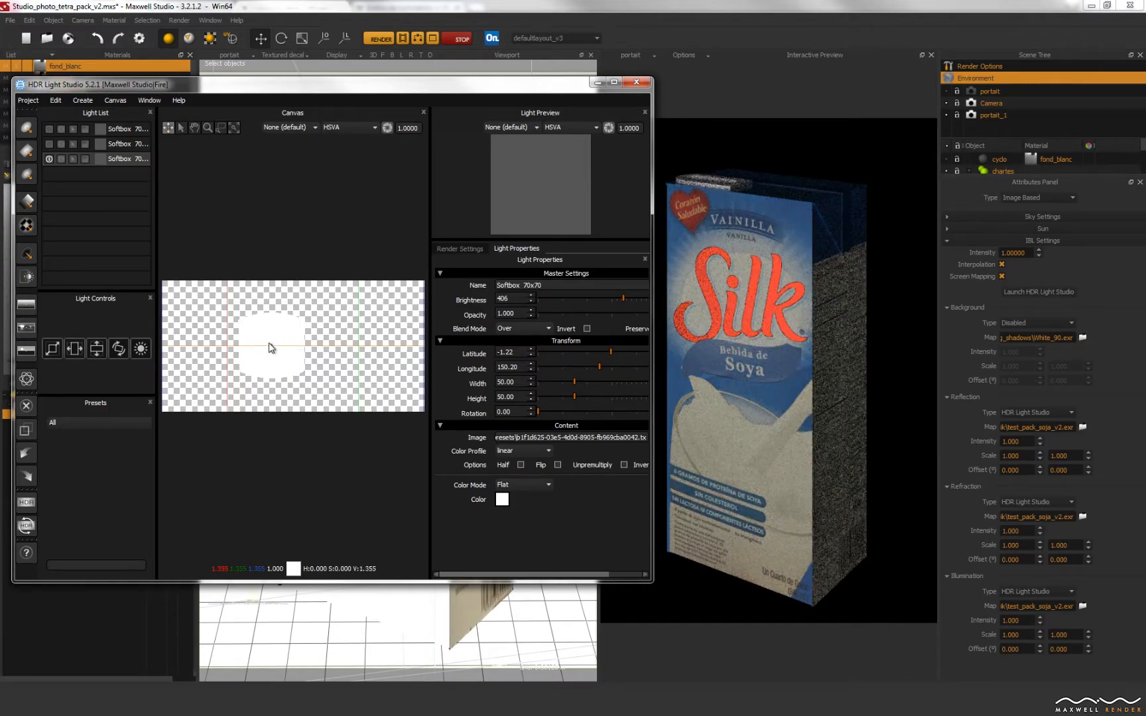
left_click(336, 344)
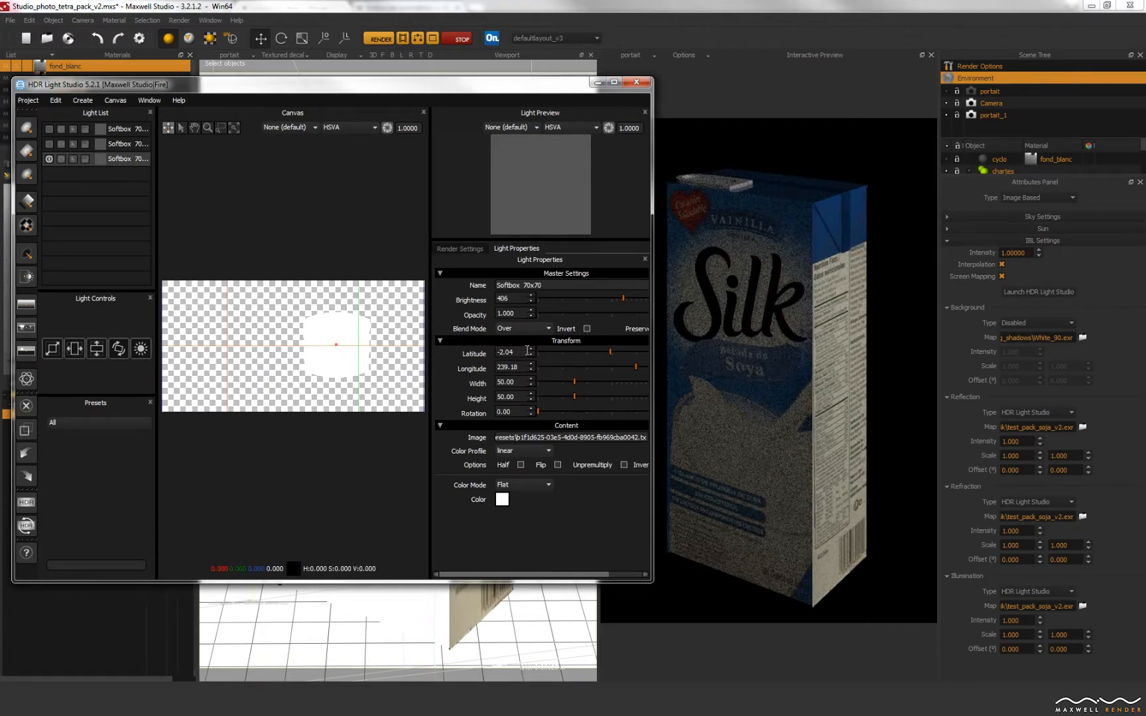
left_click_drag(623, 301, 576, 301)
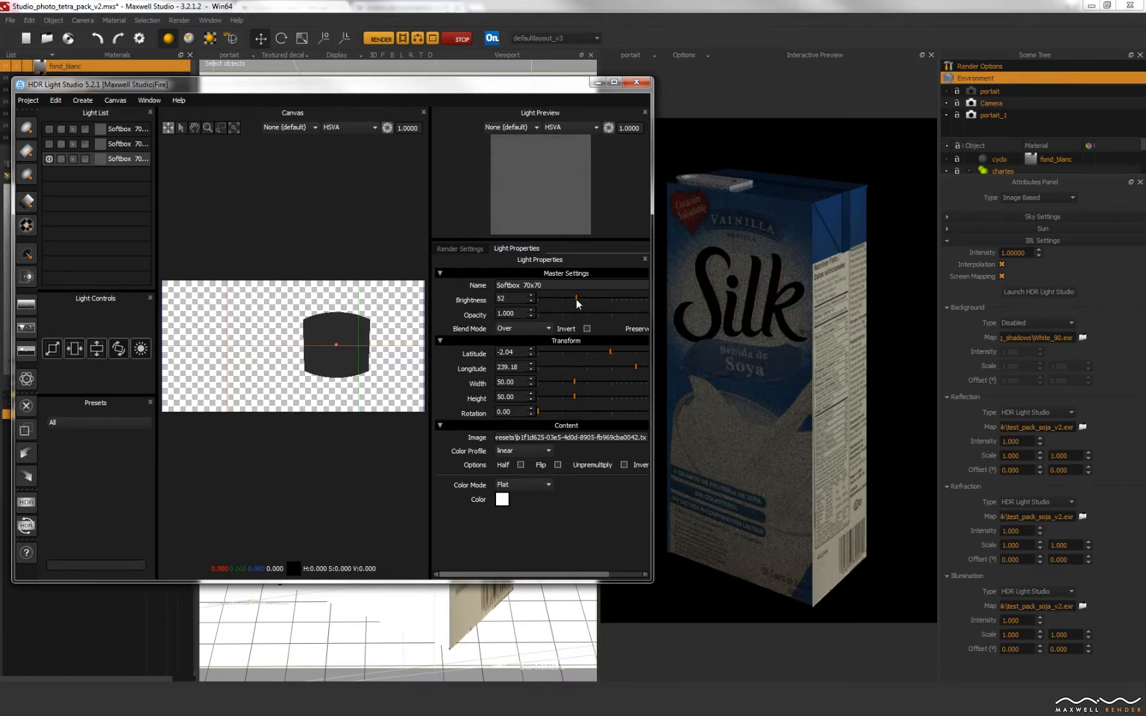
left_click_drag(575, 299, 638, 302)
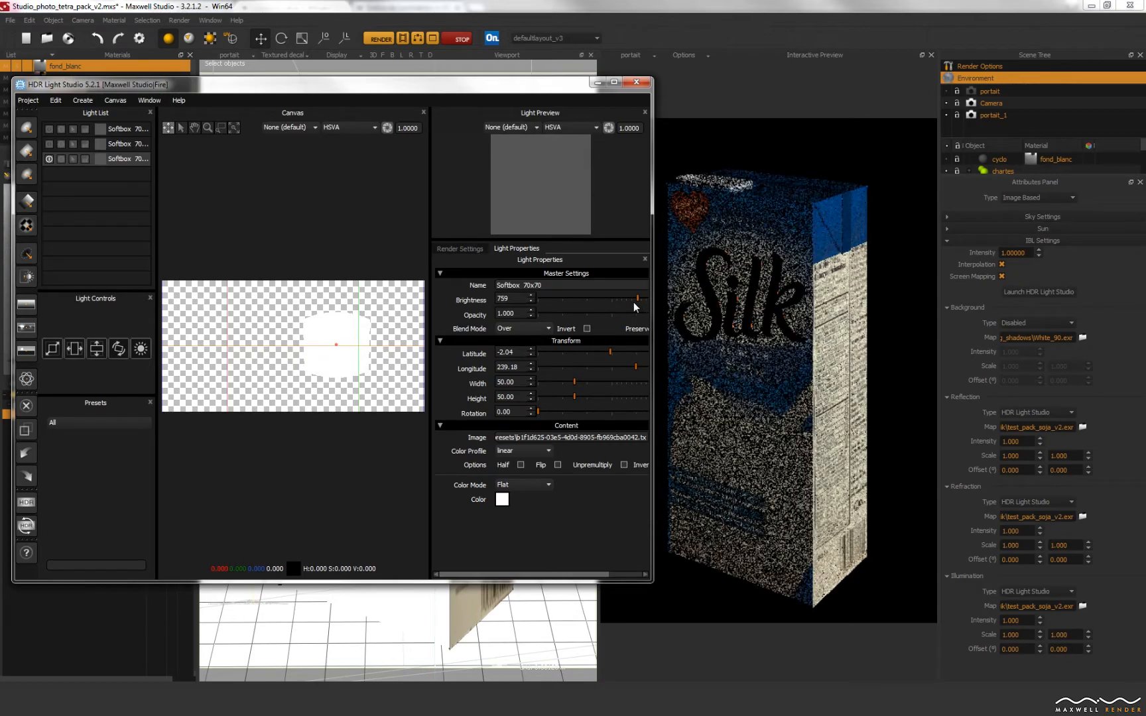
- Recolour the third softbox to a pinkish red with hue 0.967, keep its Flat color mode, and return to Maxwell Studio
left_click(502, 499)
left_click_drag(168, 583, 211, 522)
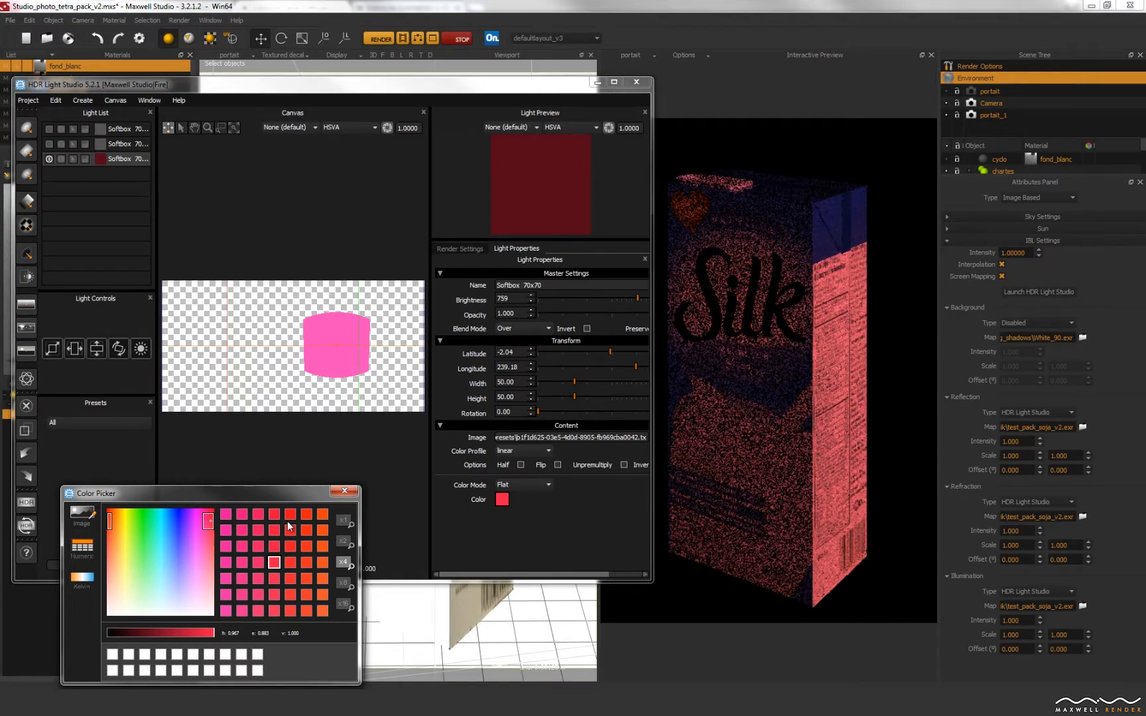
left_click(355, 492)
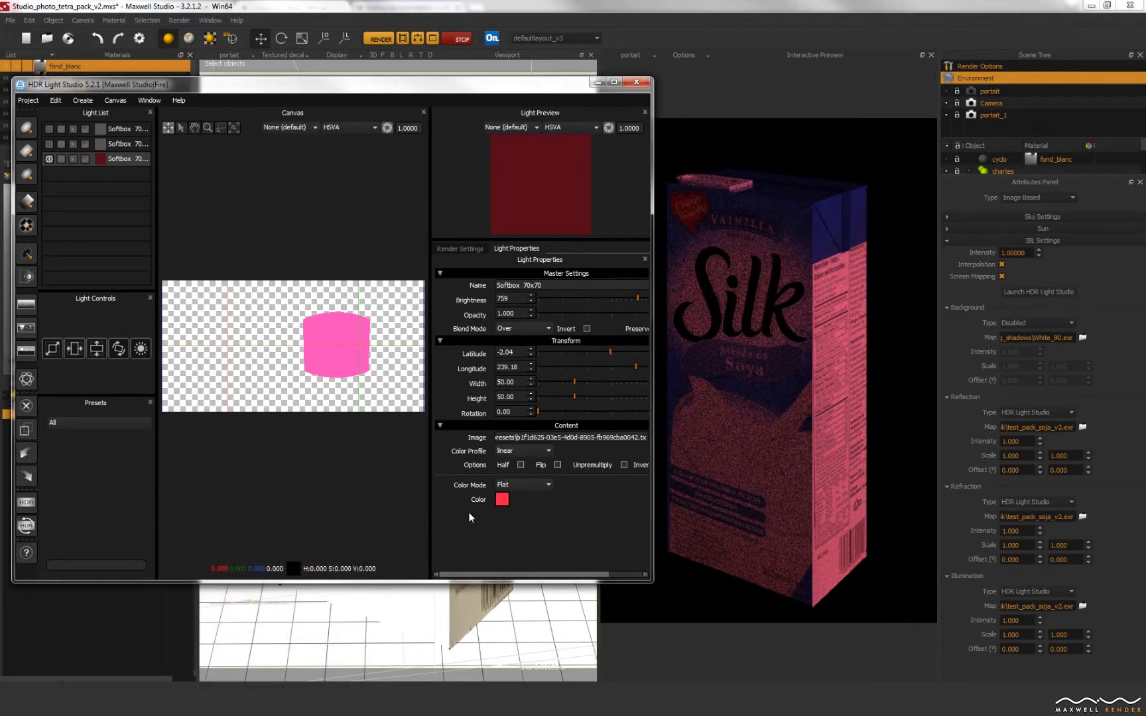
left_click(499, 485)
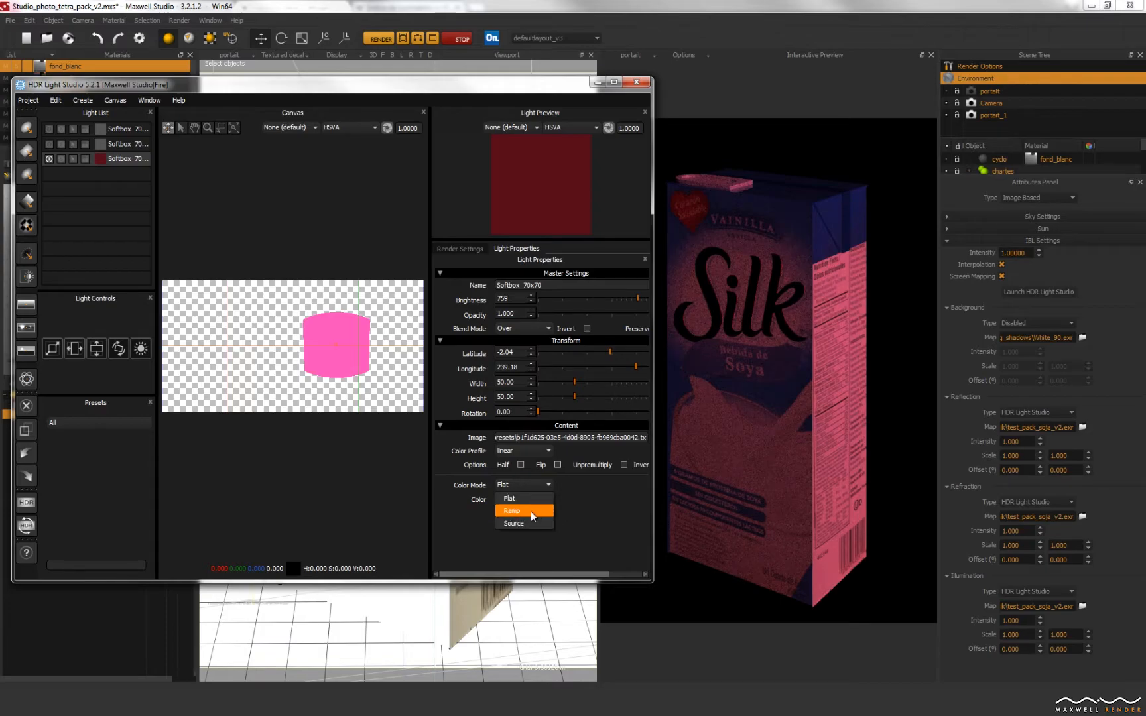
left_click(596, 524)
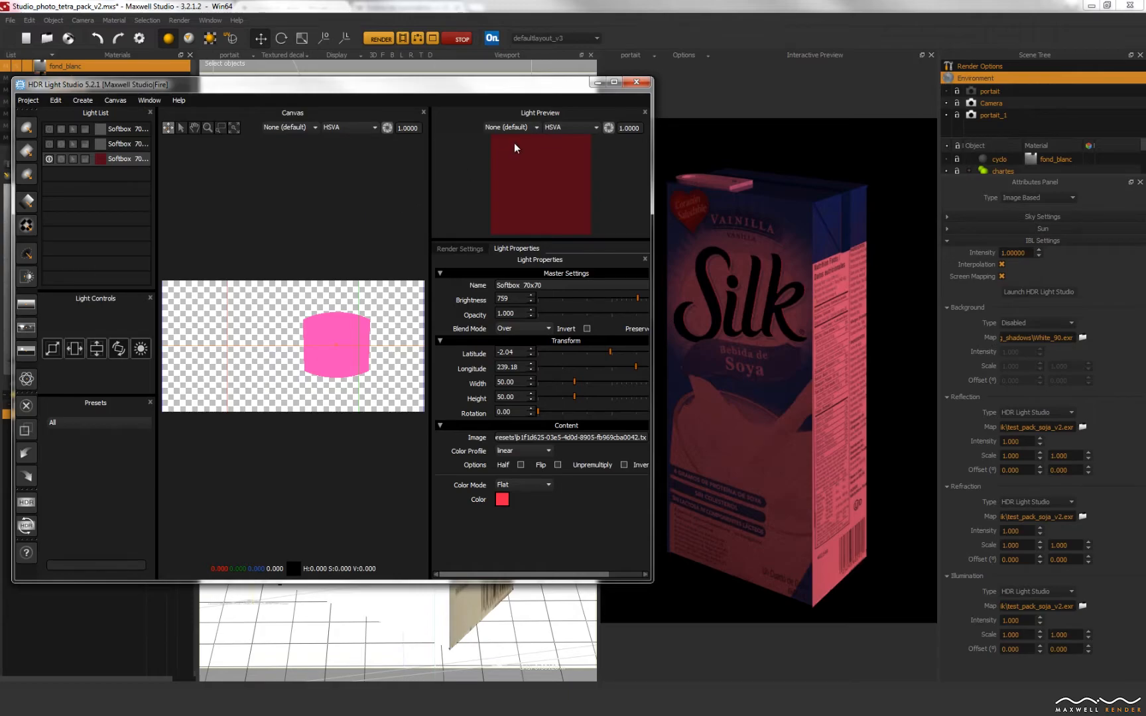
left_click(627, 84)
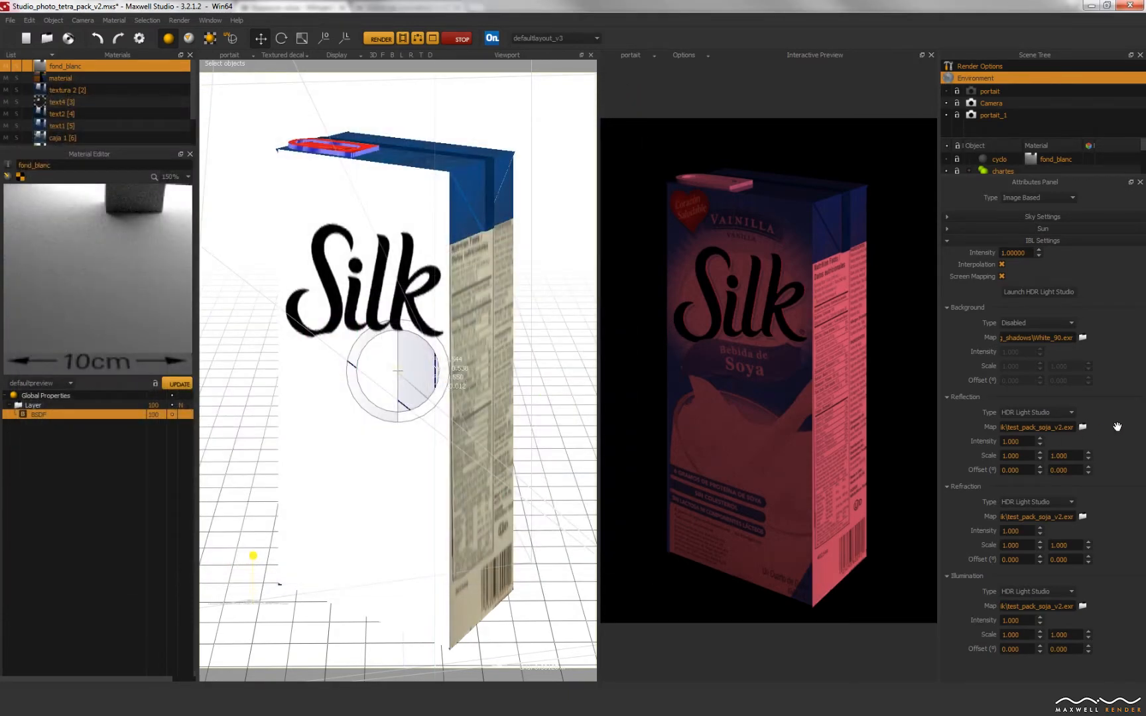
- Set the environment's Reflection, Refraction and Illumination types back to HDR Image
left_click(1041, 411)
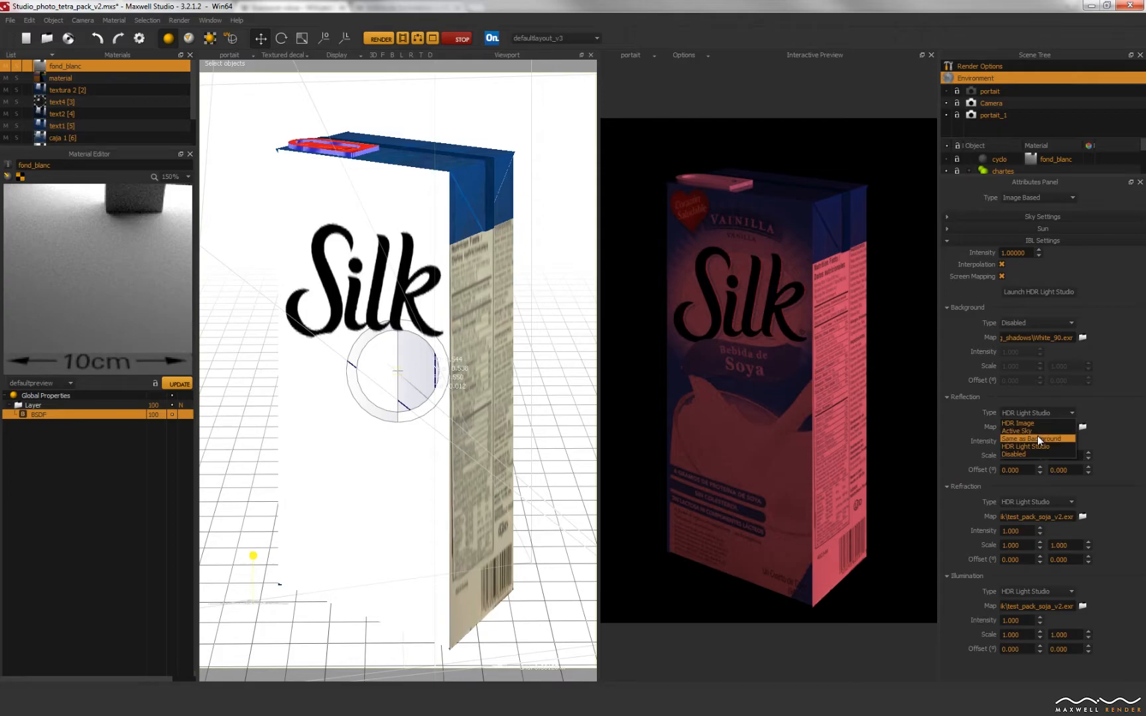
left_click(1028, 423)
left_click(1043, 502)
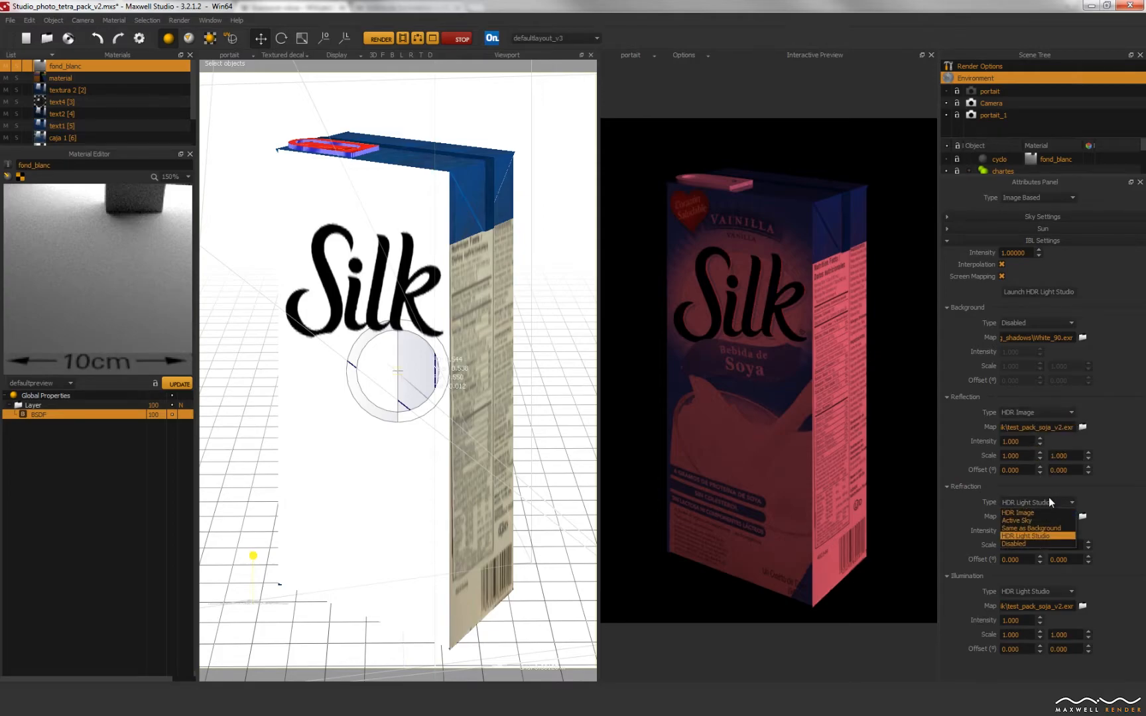
left_click(1038, 515)
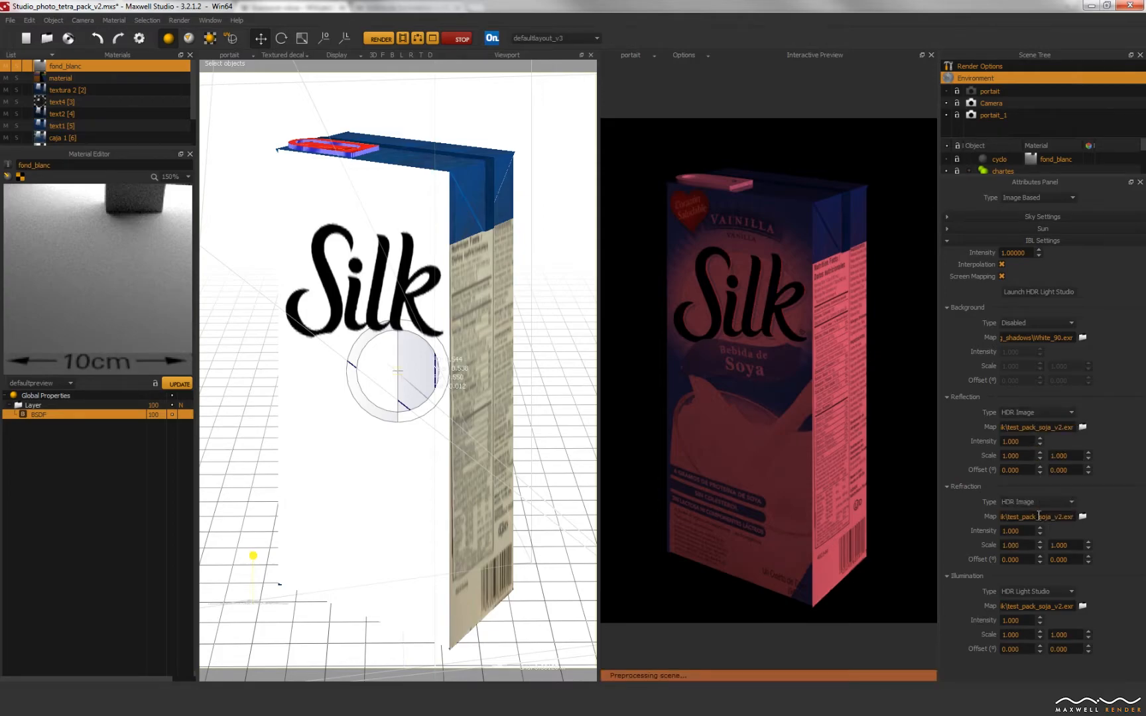
left_click(1030, 589)
left_click(1023, 602)
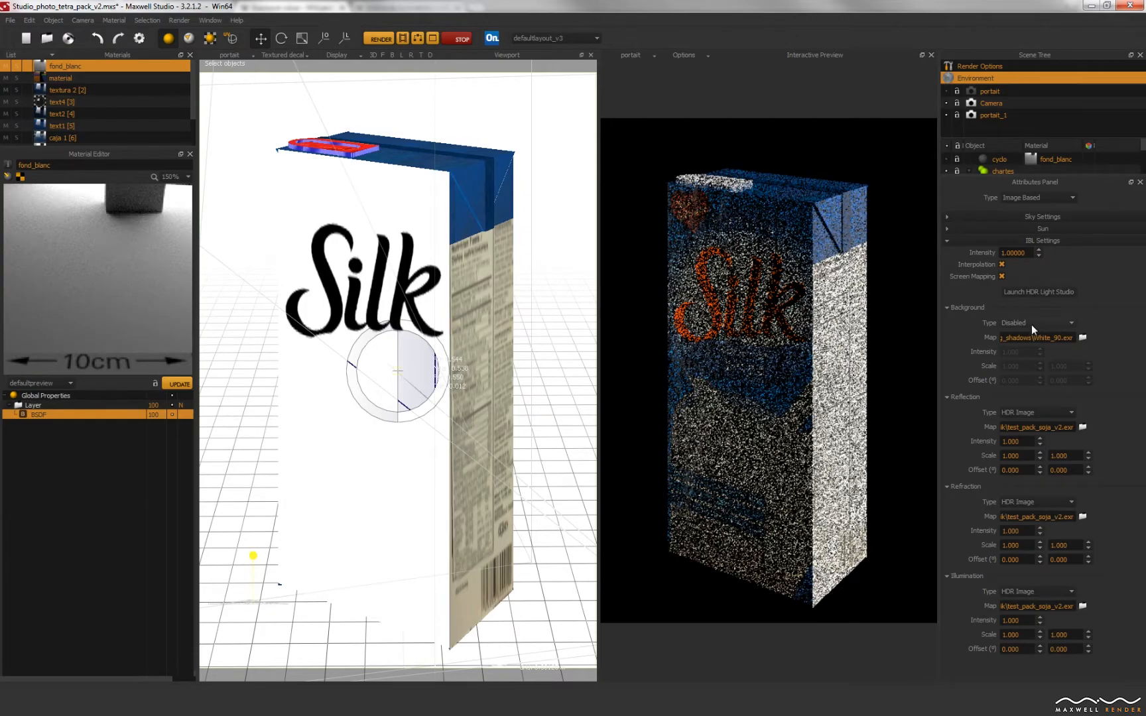
- Switch to Photoshop and examine the color mode and bit depth of the White_90.exr background image
left_click_drag(1064, 340, 1074, 340)
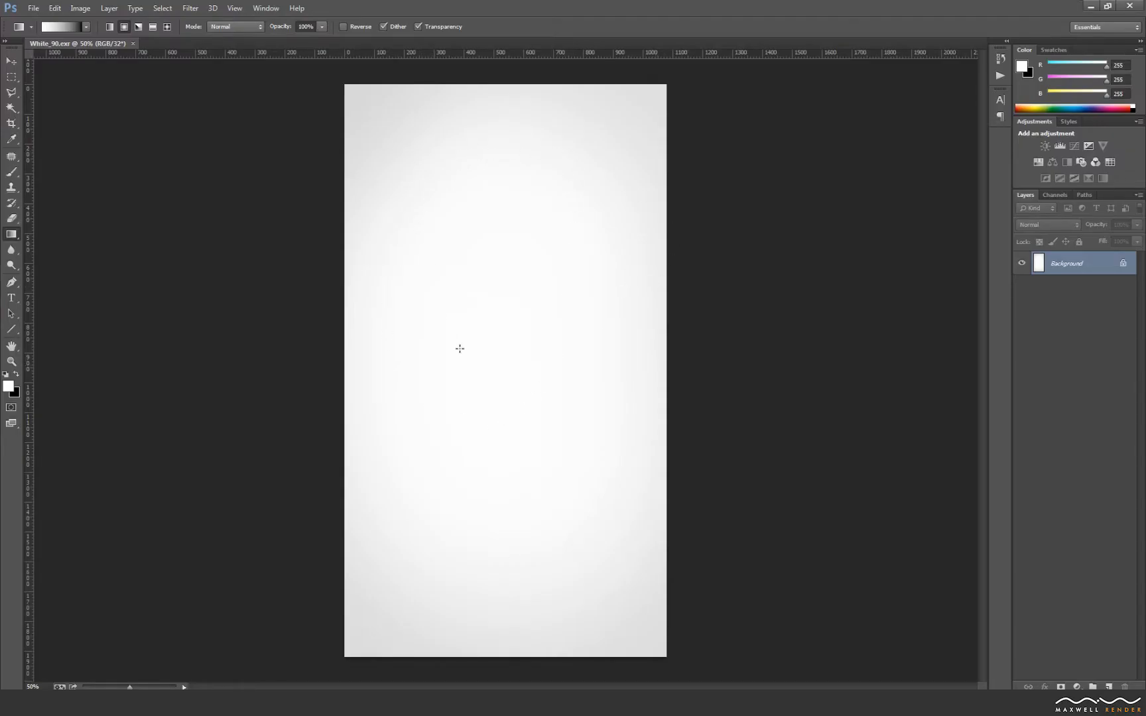
left_click(80, 8)
mouse_move(106, 24)
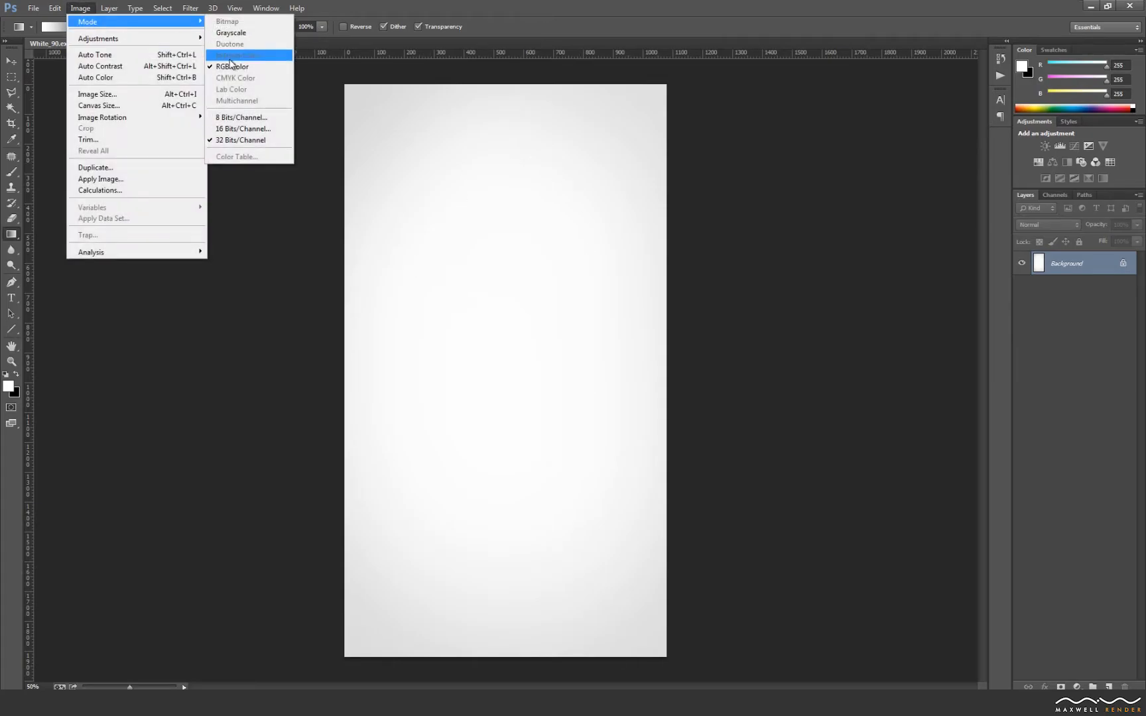
left_click(414, 173)
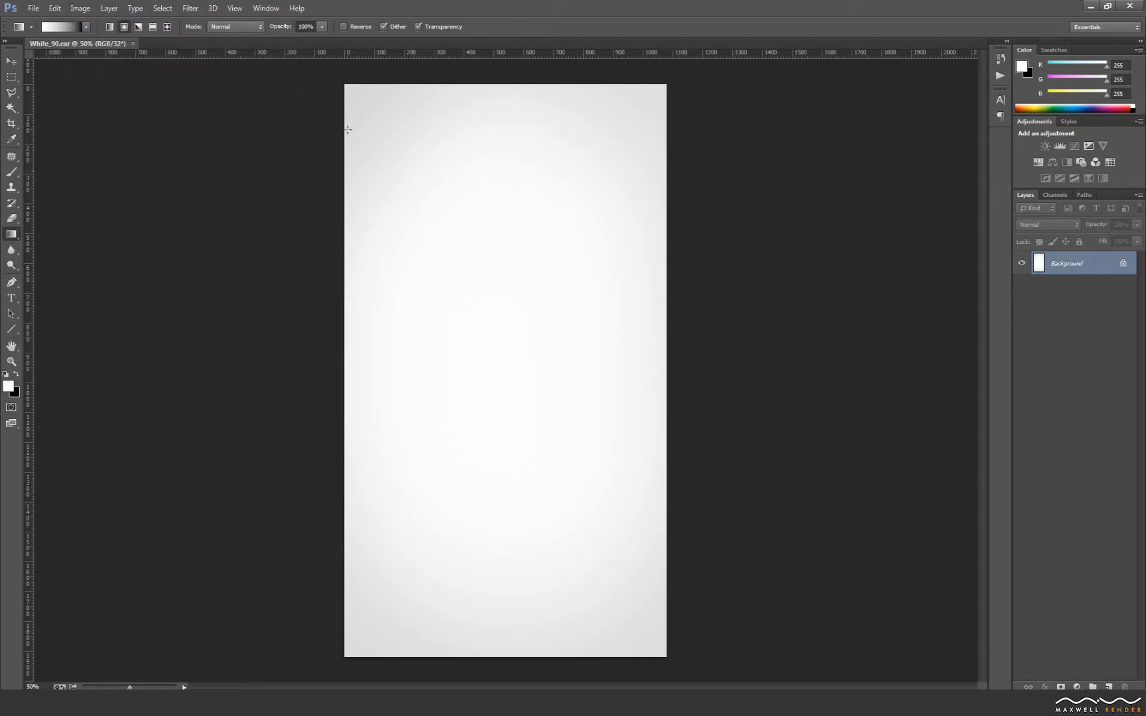
- Review the file formats offered for saving White_90.exr, such as OpenEXR and Radiance, and leave without saving
left_click(38, 10)
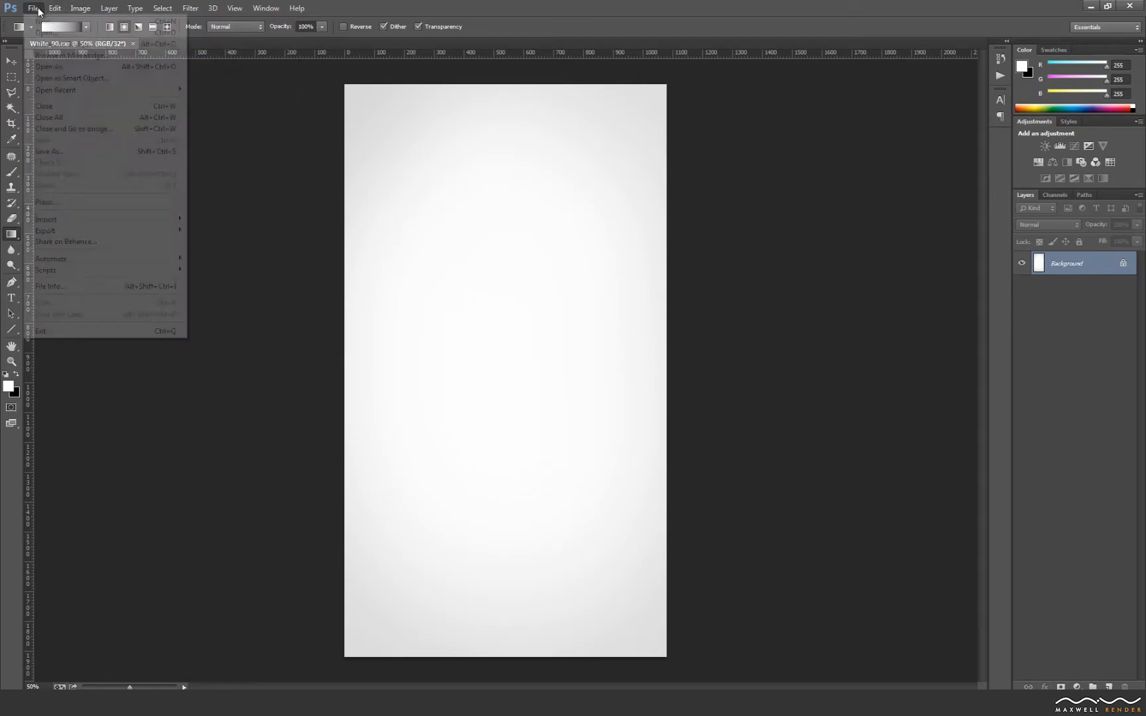
left_click(77, 150)
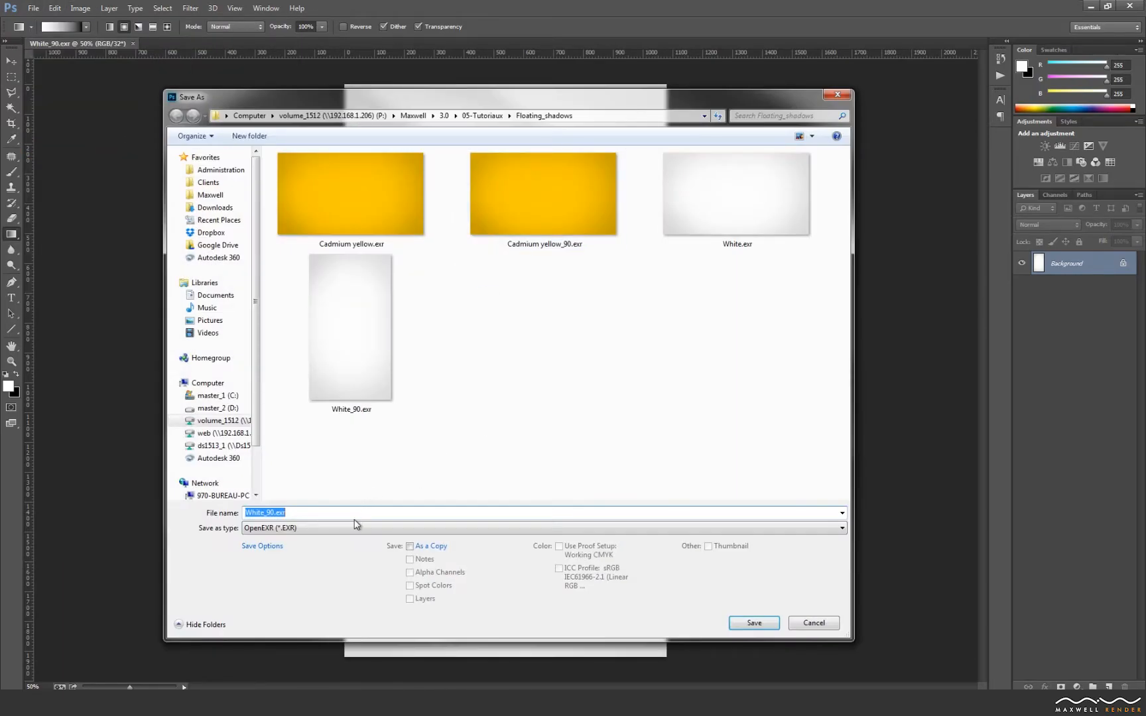
left_click(357, 529)
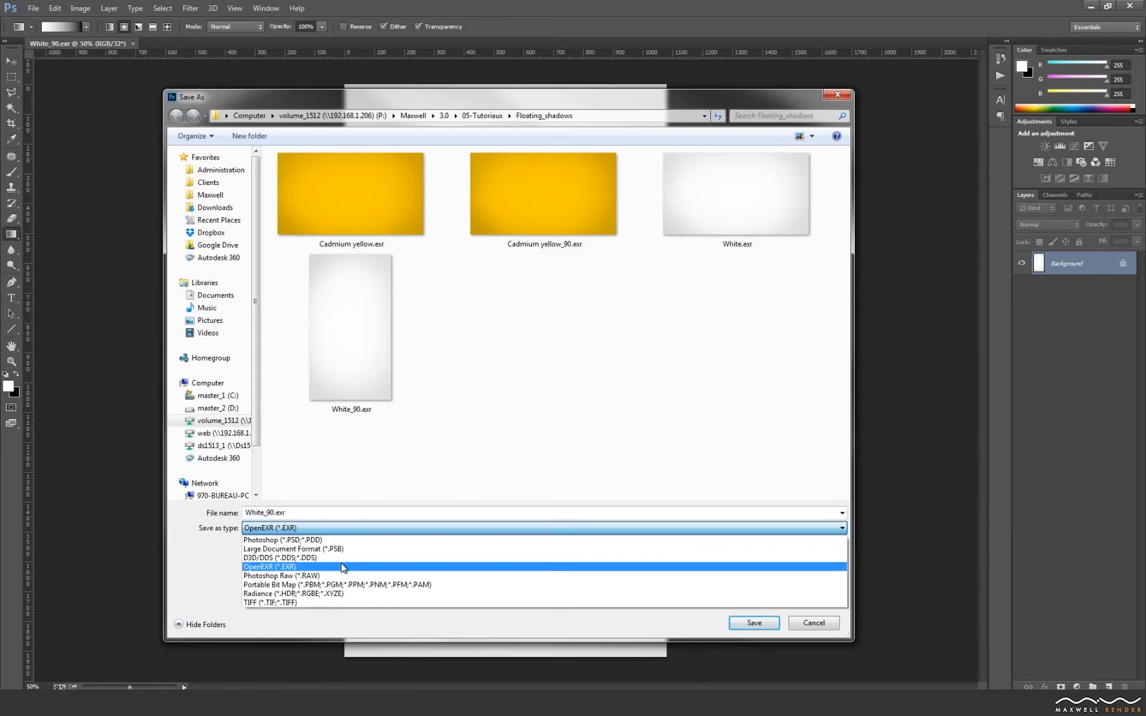
left_click(324, 595)
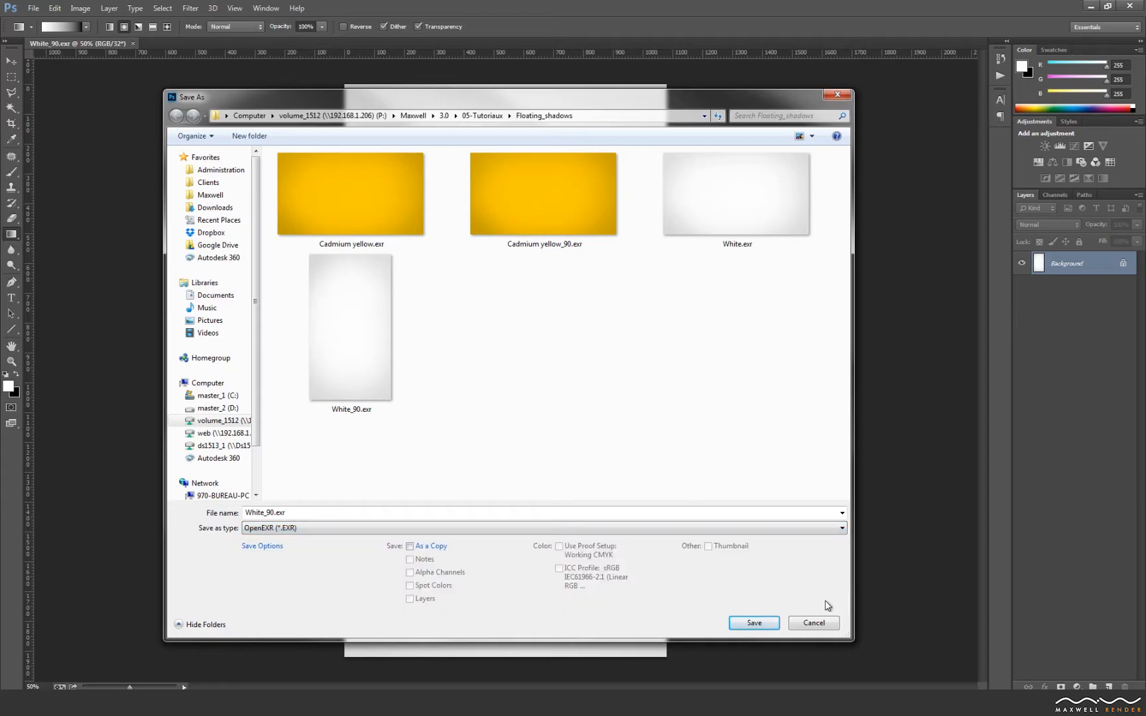
left_click(820, 624)
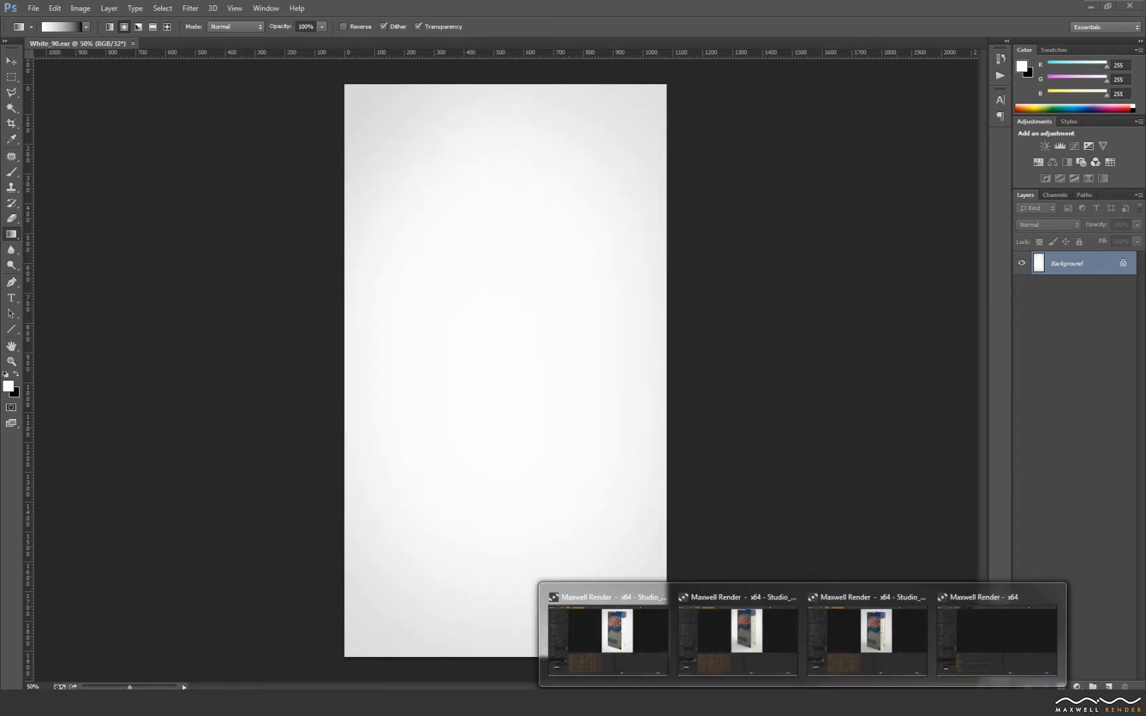
- Switch to the empty Maxwell Render window and load the Cadmium yellow.jpg gradient image into it
left_click(972, 639)
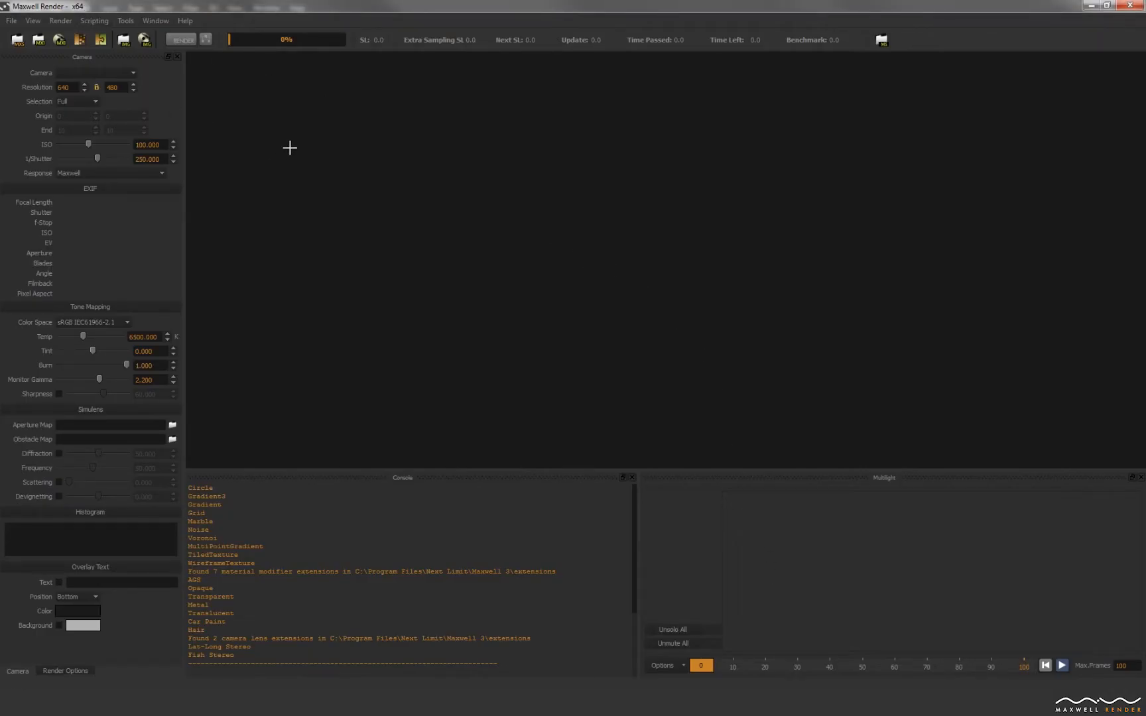
left_click_drag(1, 259, 456, 291)
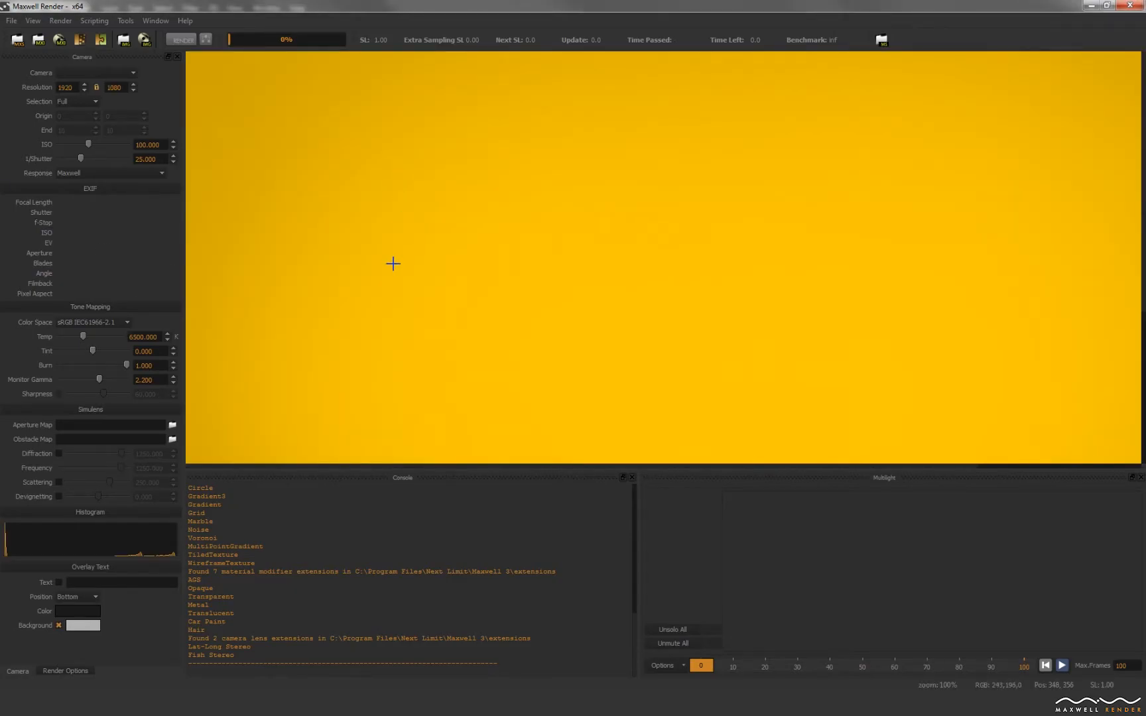
scroll(499, 237, "down", 6)
scroll(499, 237, "up", 3)
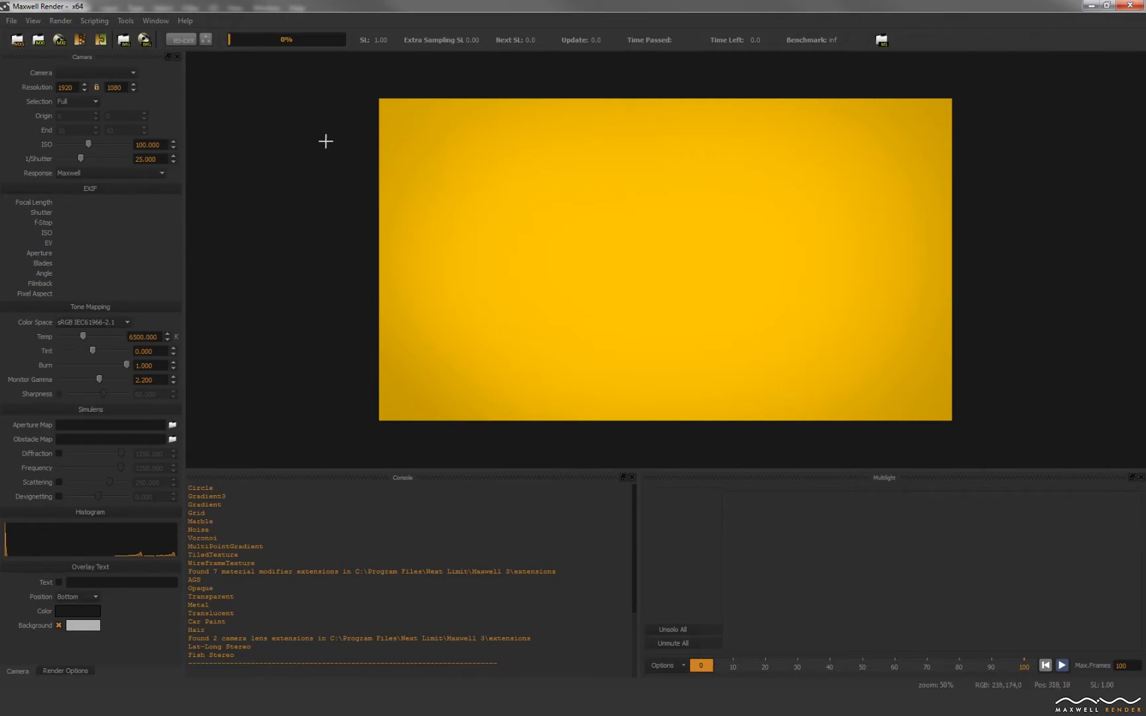
- Set up saving the yellow image as Cadmium yellow.exr in EXR format in the Floating_shadows folder, replacing the existing file
left_click(11, 21)
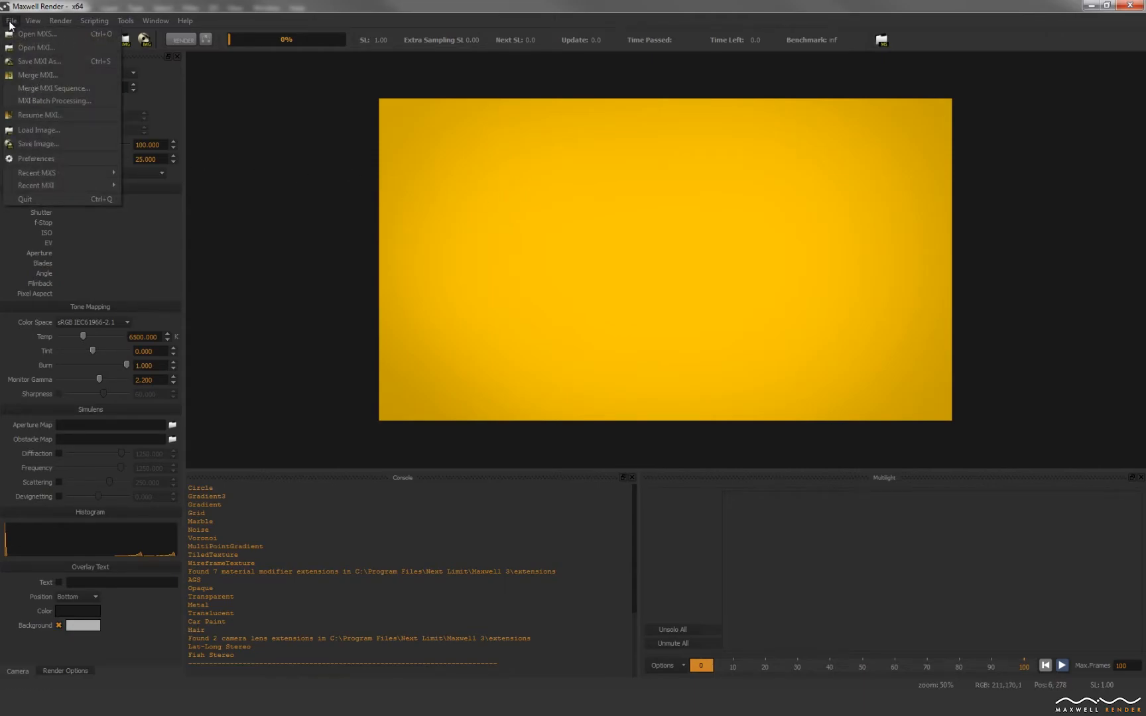
left_click(49, 143)
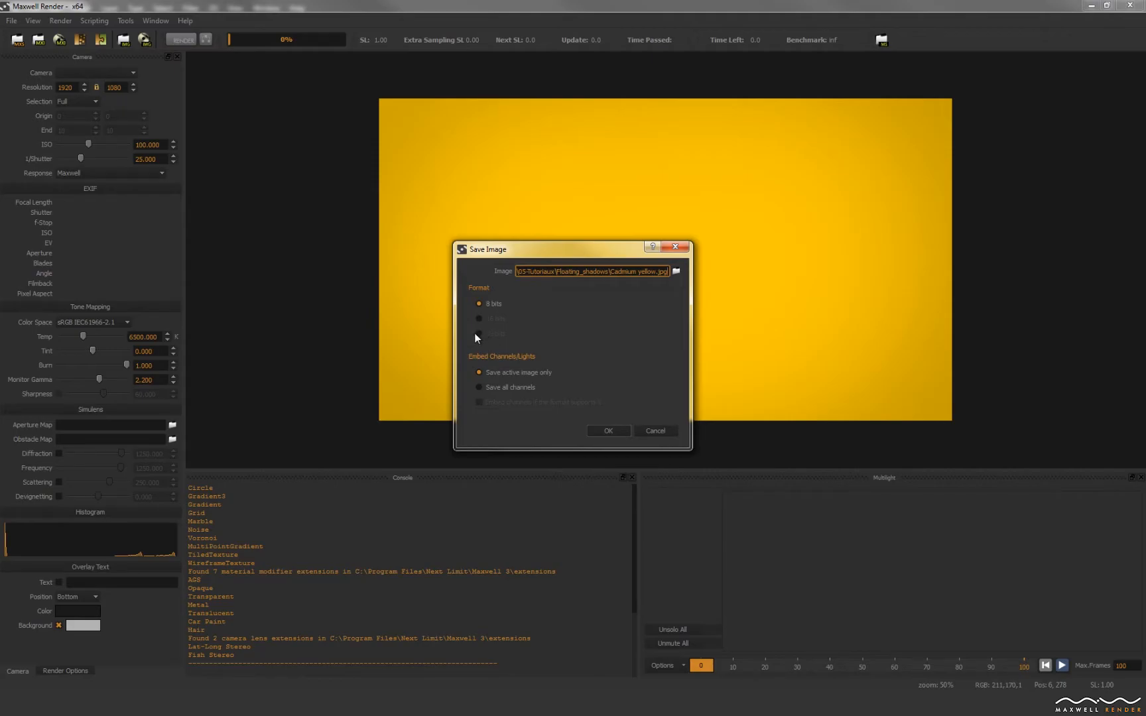
double_click(660, 272)
left_click(676, 272)
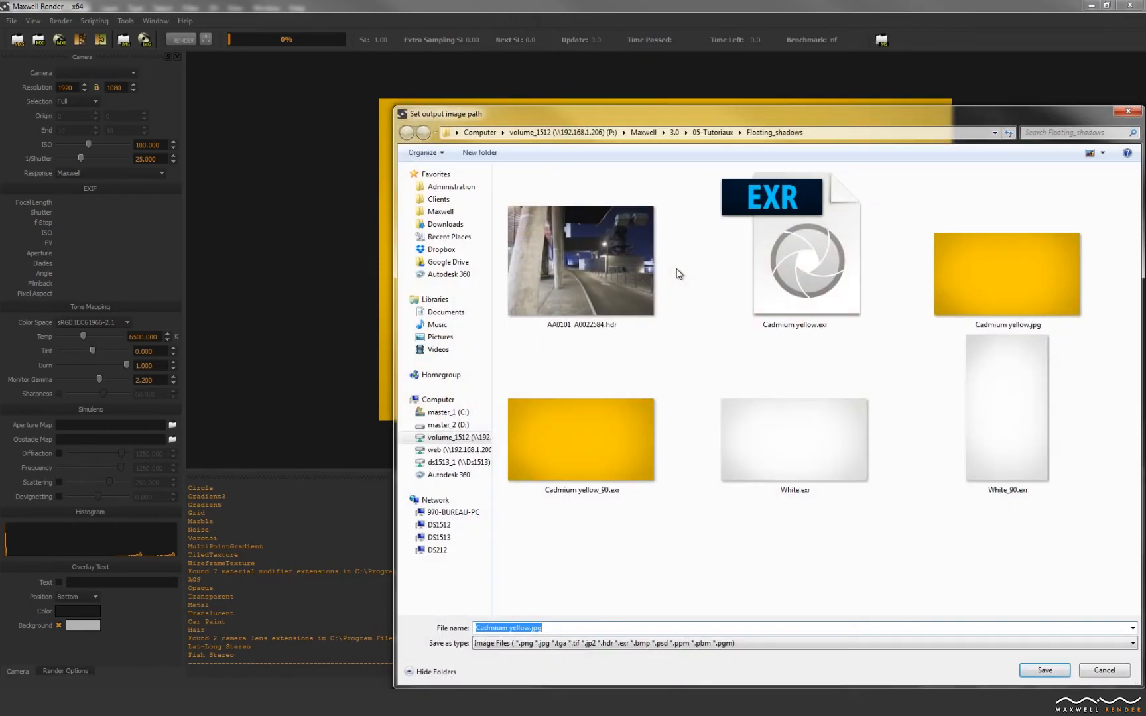
left_click(783, 290)
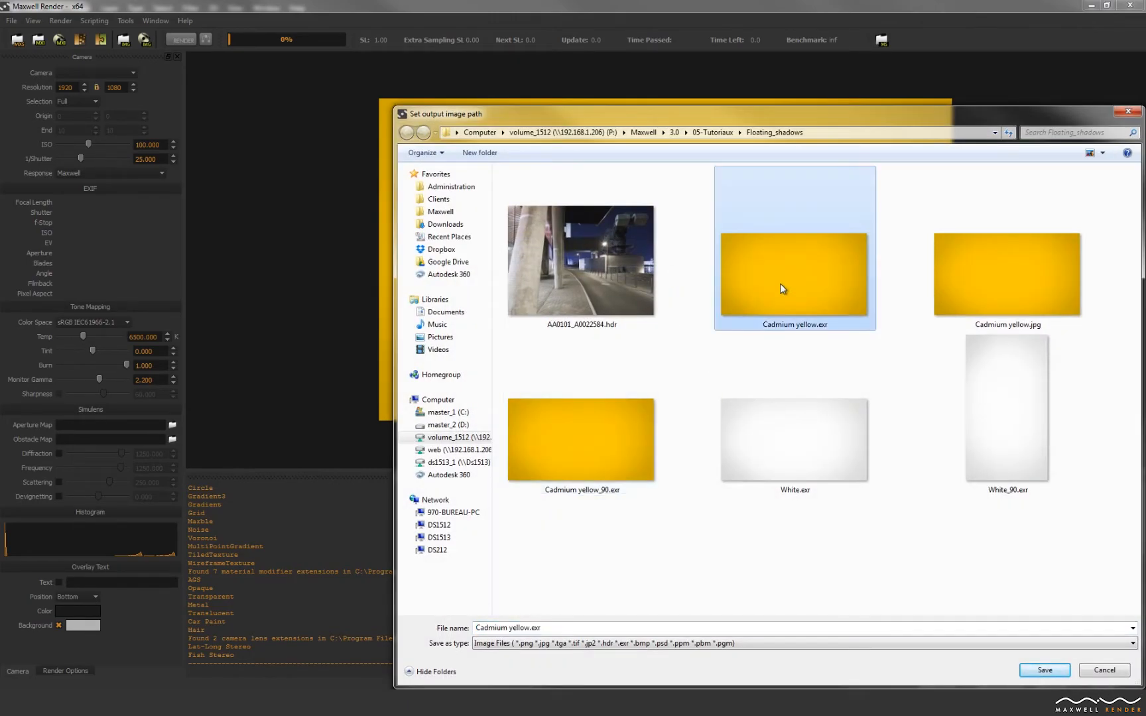
scroll(774, 465, "down", 1)
left_click(661, 642)
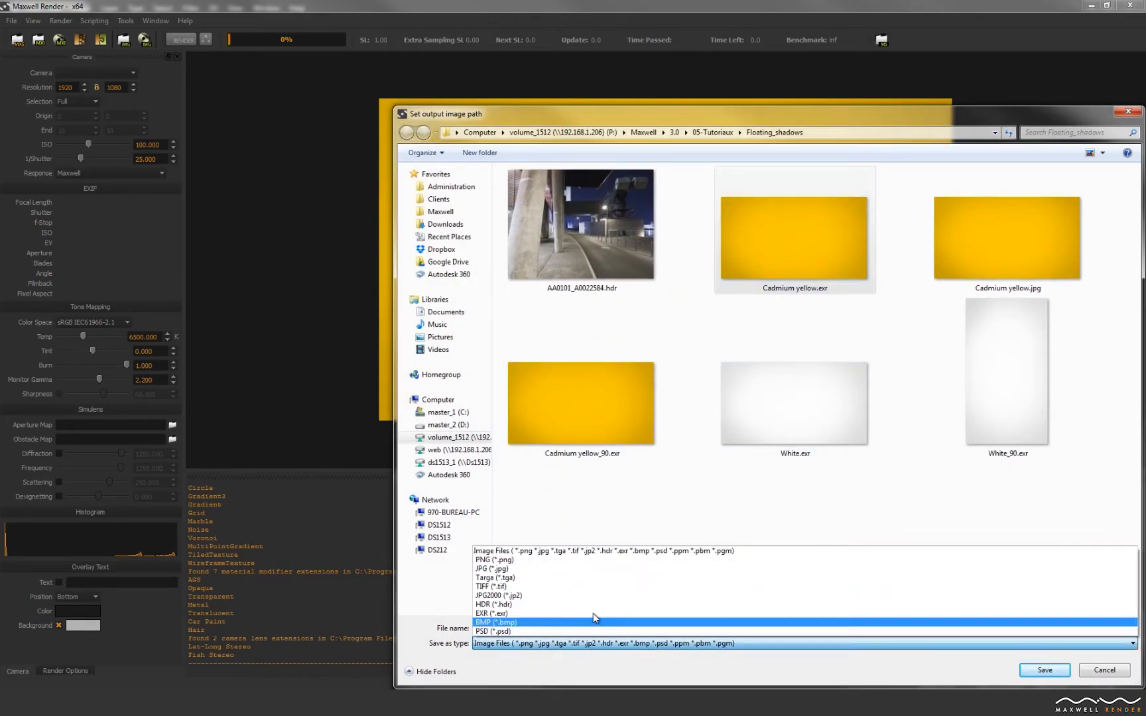
left_click(557, 617)
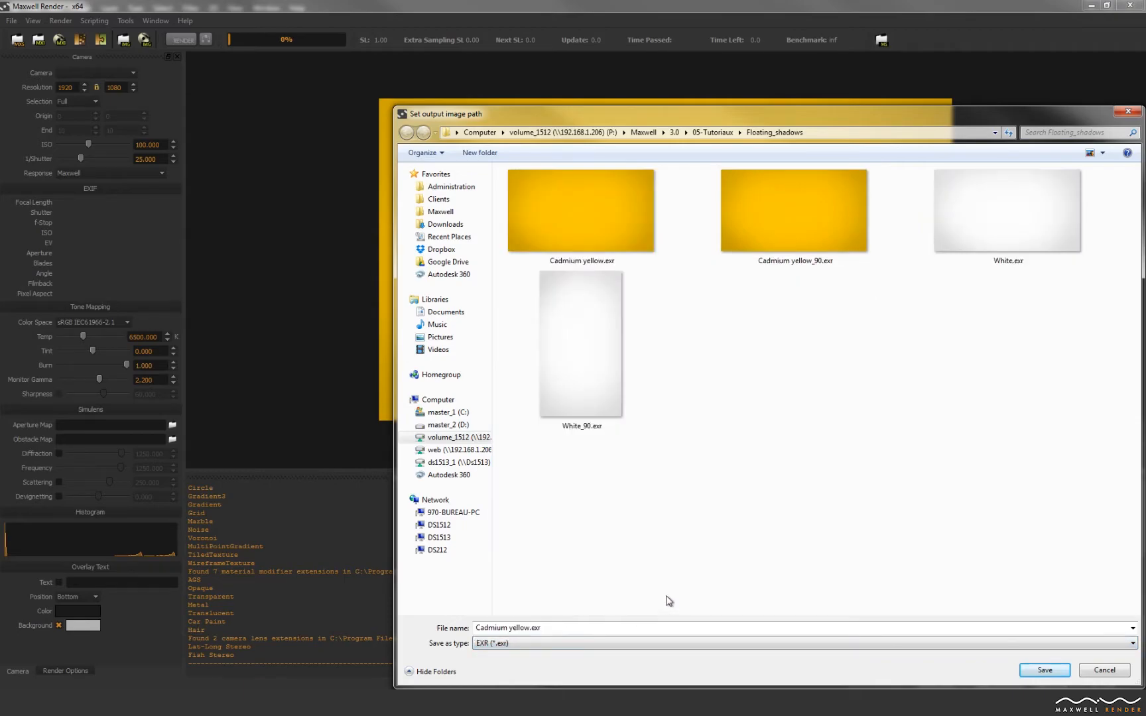
left_click(1036, 671)
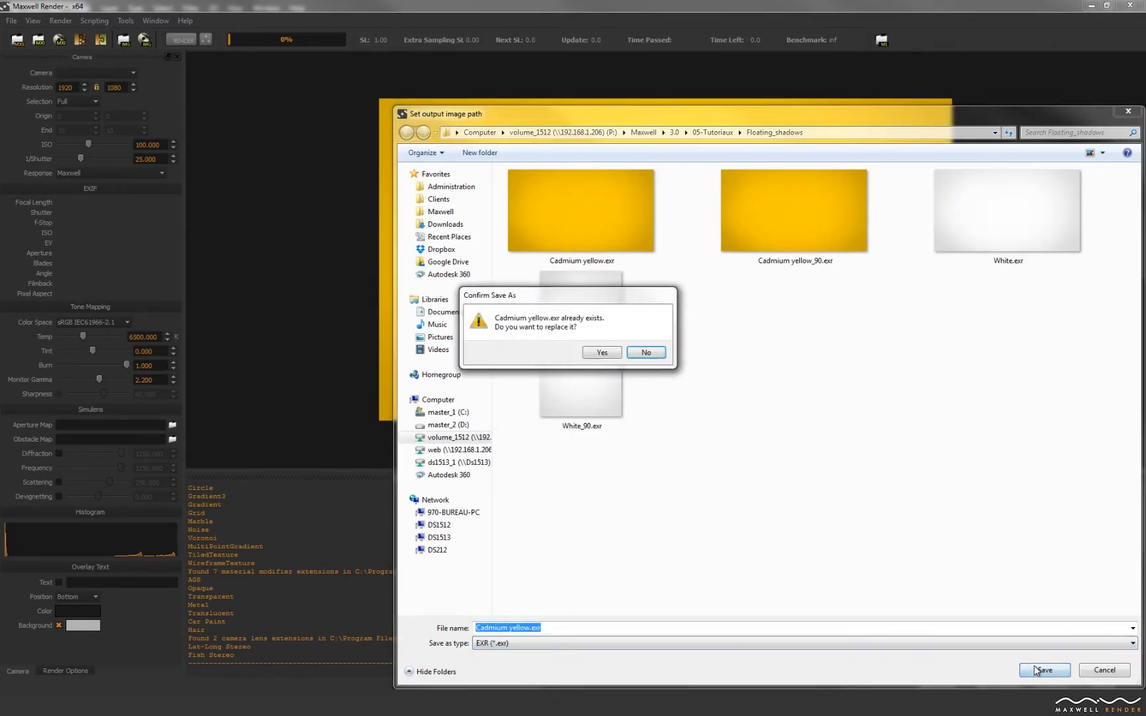
left_click(601, 353)
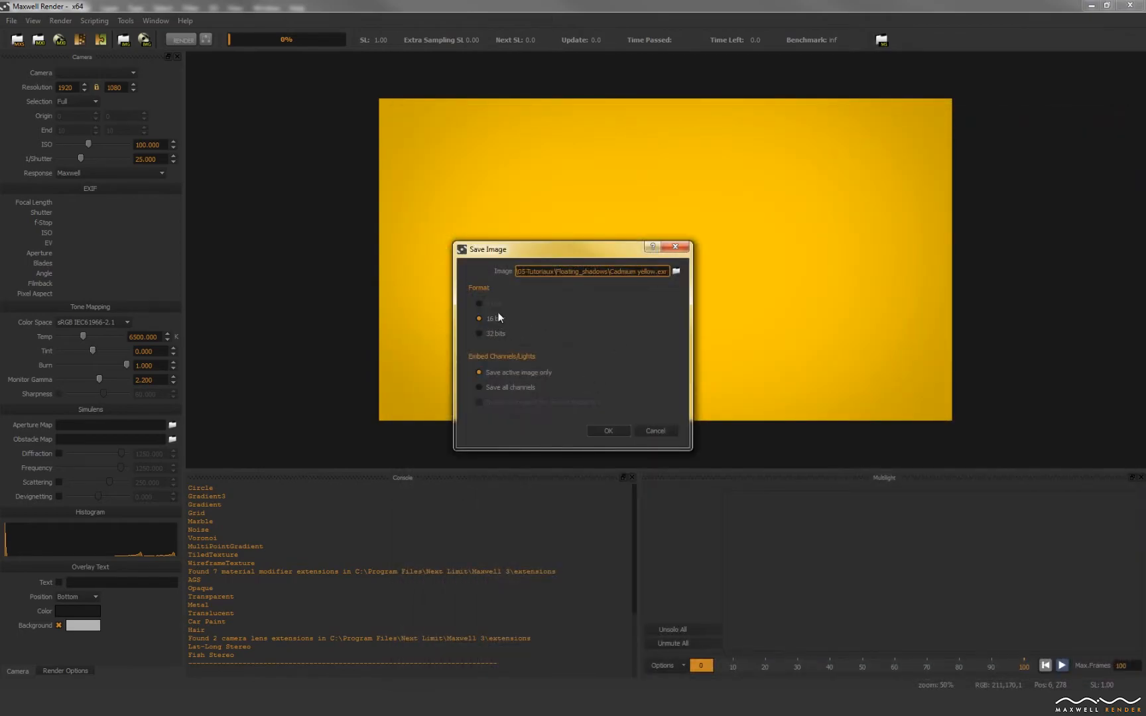
- Save the EXR image at 32 bits, and close Maxwell Render and Photoshop to return to Maxwell Studio
left_click(488, 333)
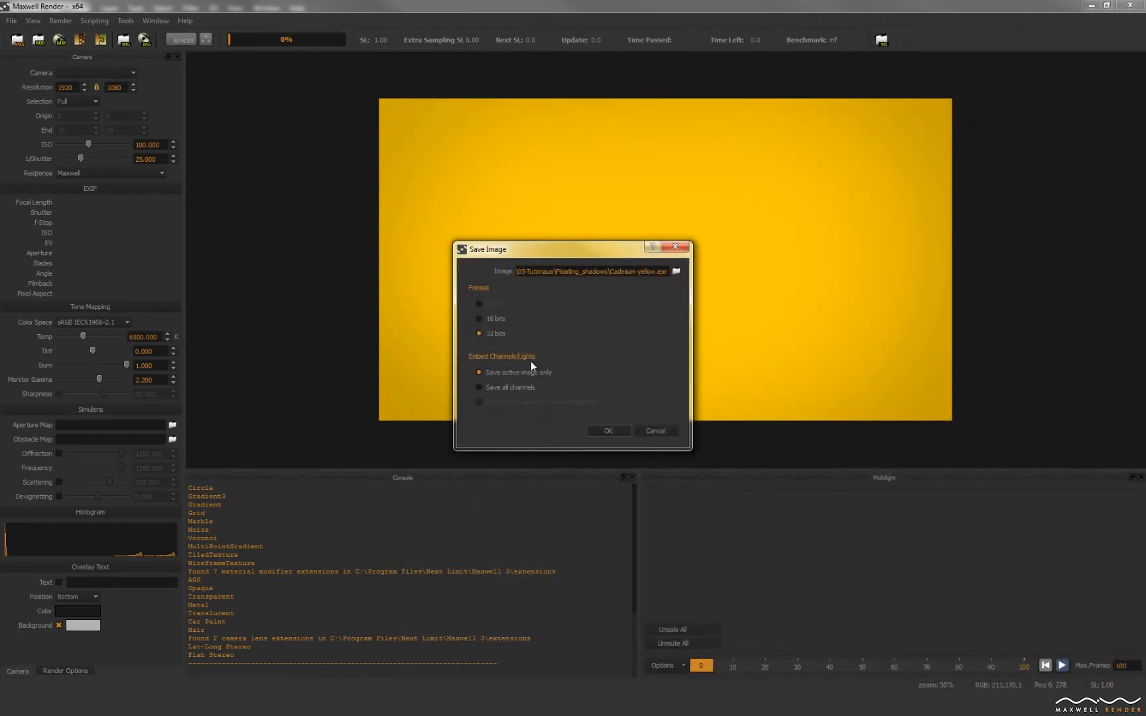
left_click(605, 431)
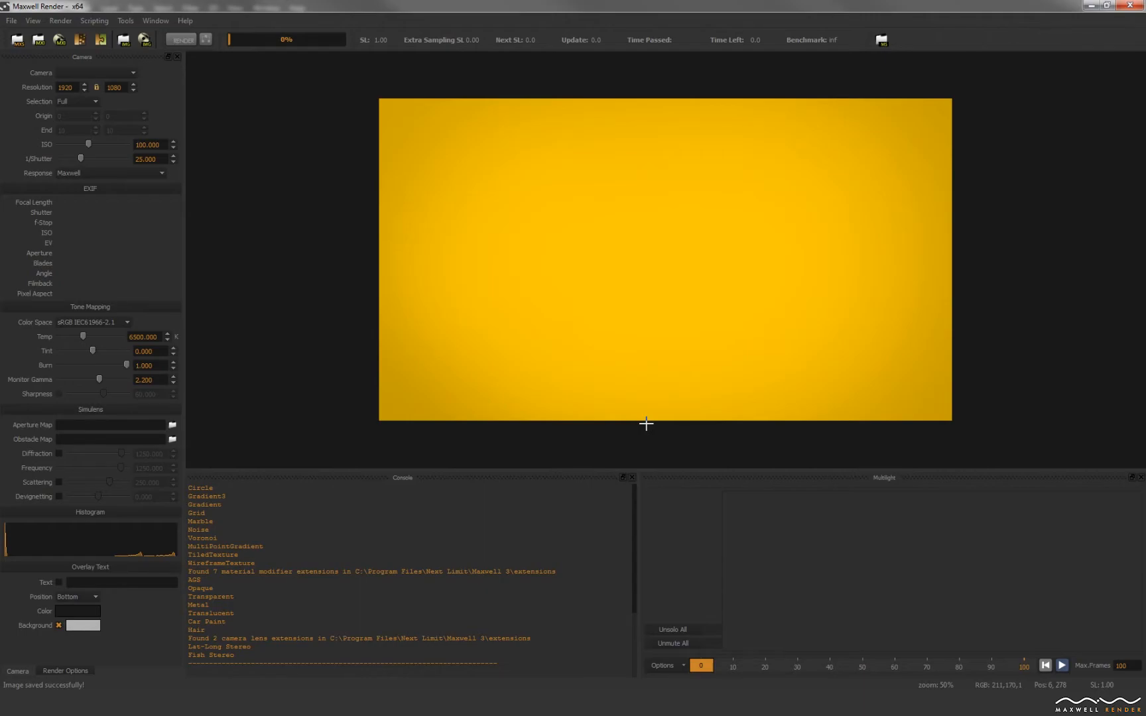
left_click(1130, 7)
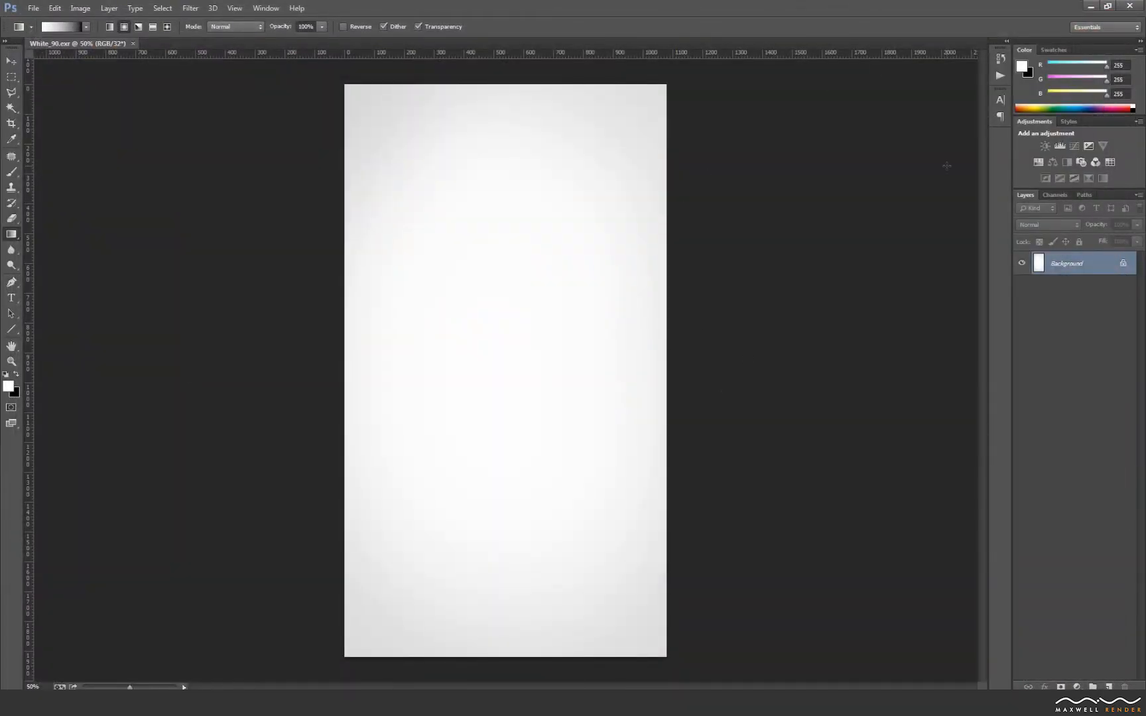
left_click(1130, 6)
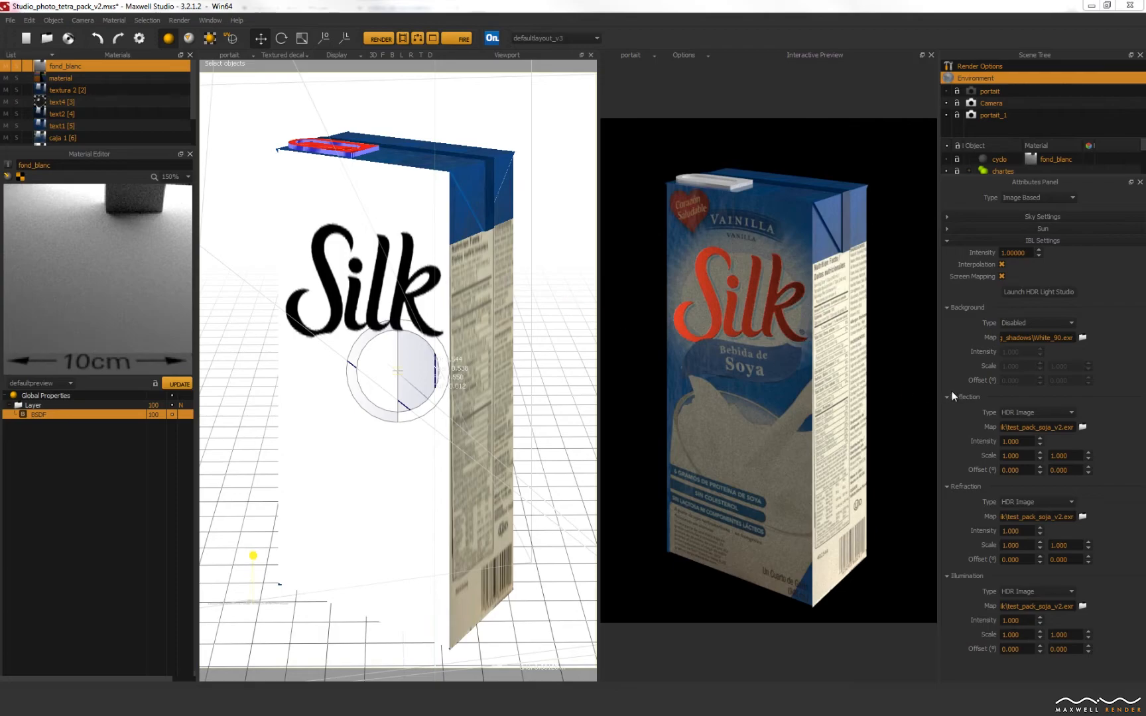
- Turn off Screen Mapping and load Cadmium yellow.exr as the environment's Background map
left_click(1026, 337)
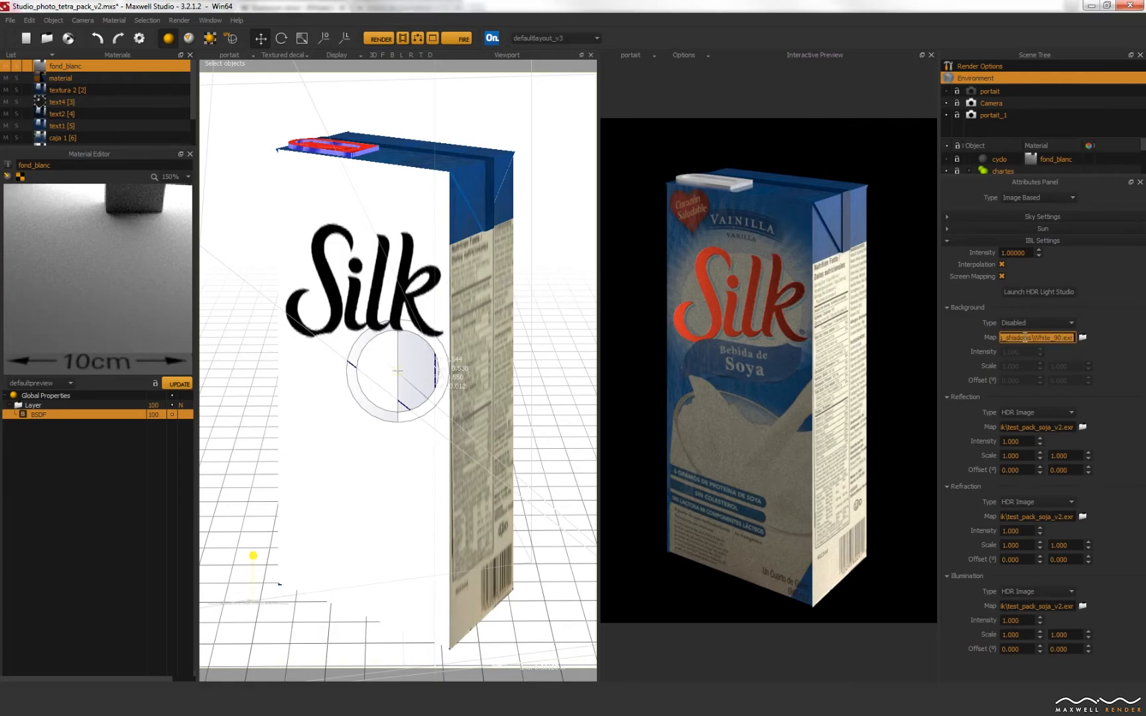
left_click(1002, 276)
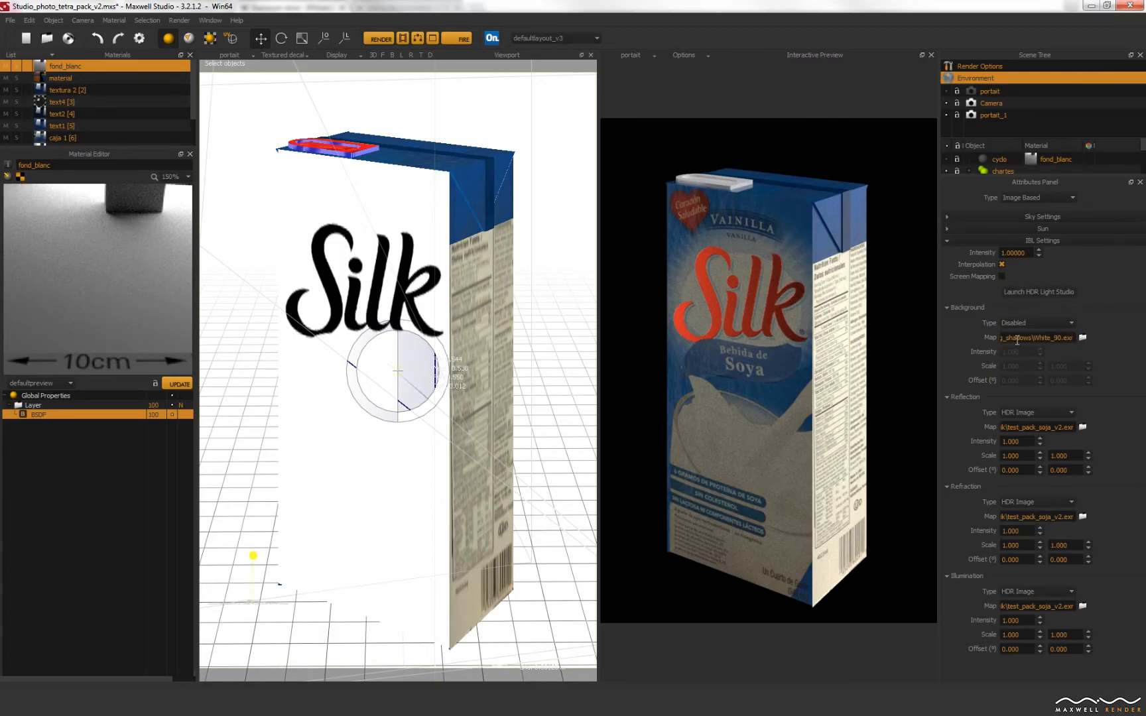
left_click(1017, 340)
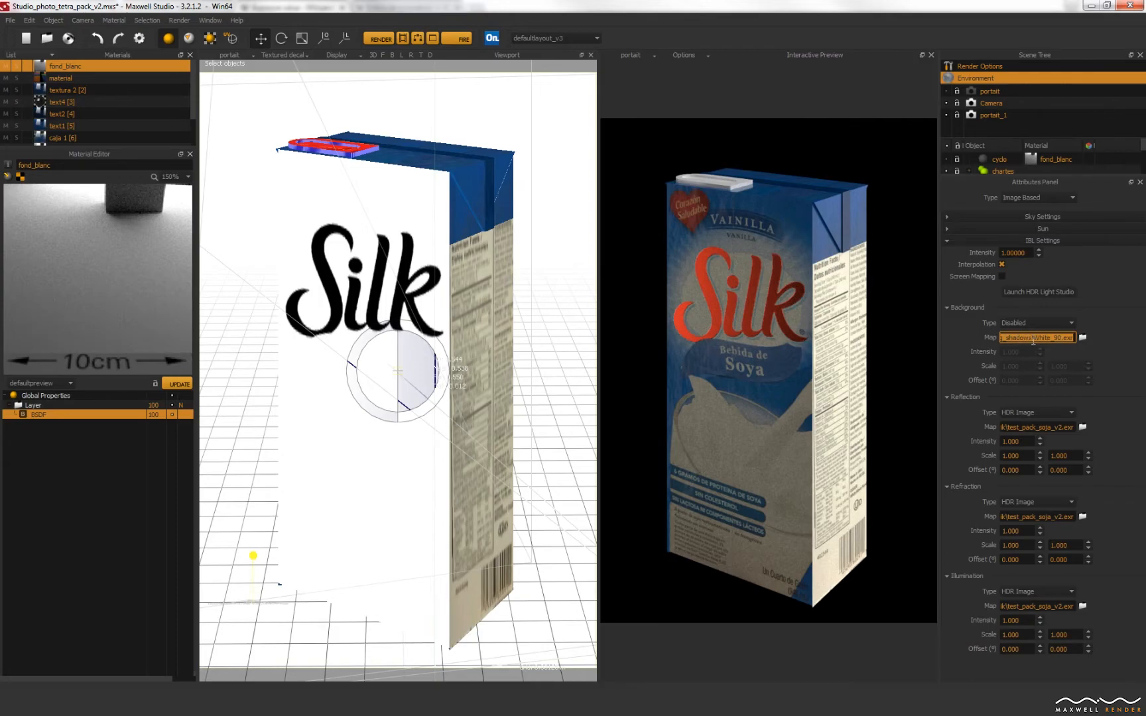
left_click(1082, 338)
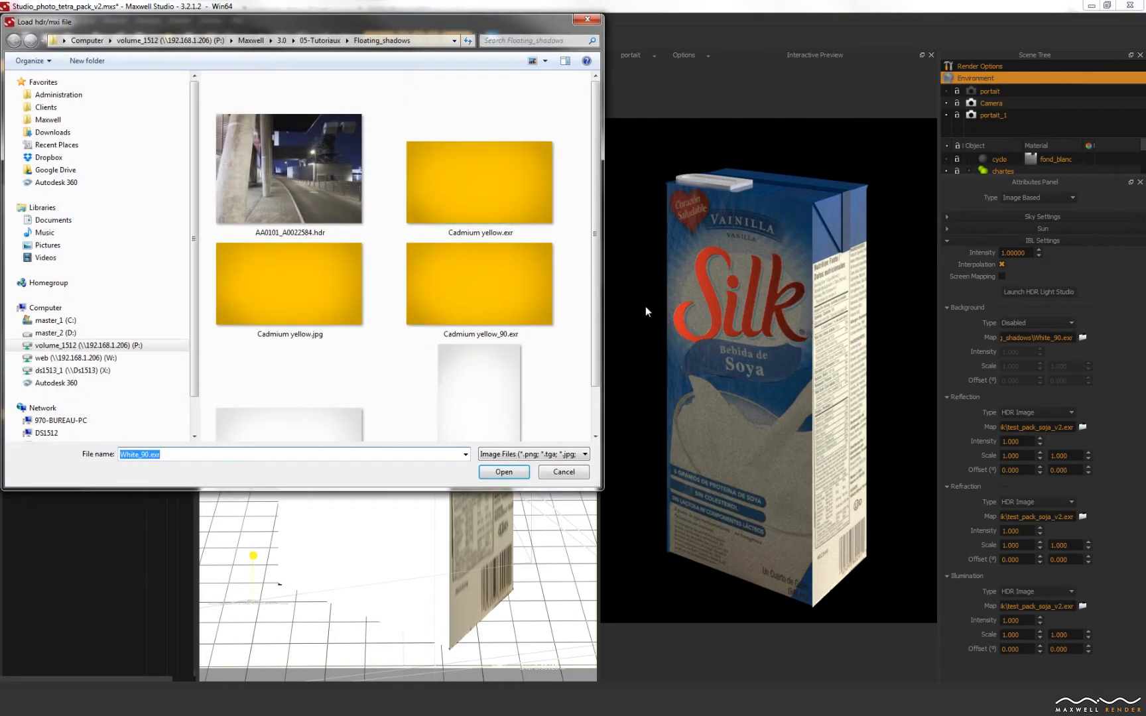
left_click(431, 217)
left_click(504, 471)
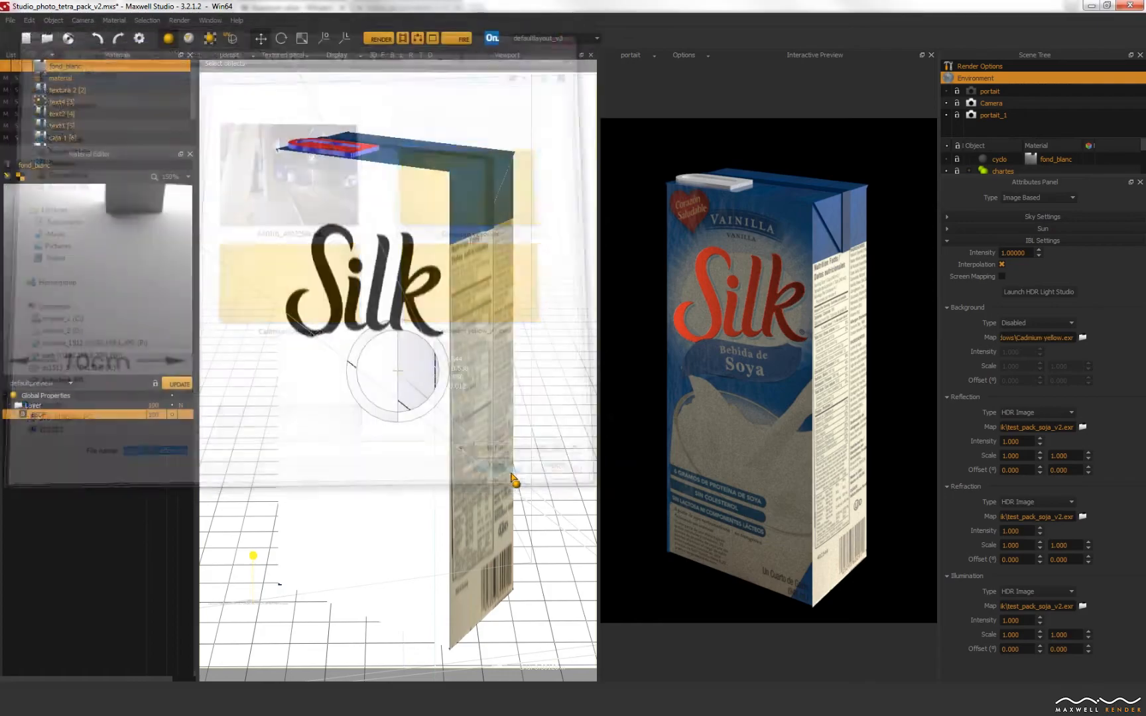
- Set the environment's Background type to HDR Image and enable Screen Mapping
left_click(1013, 320)
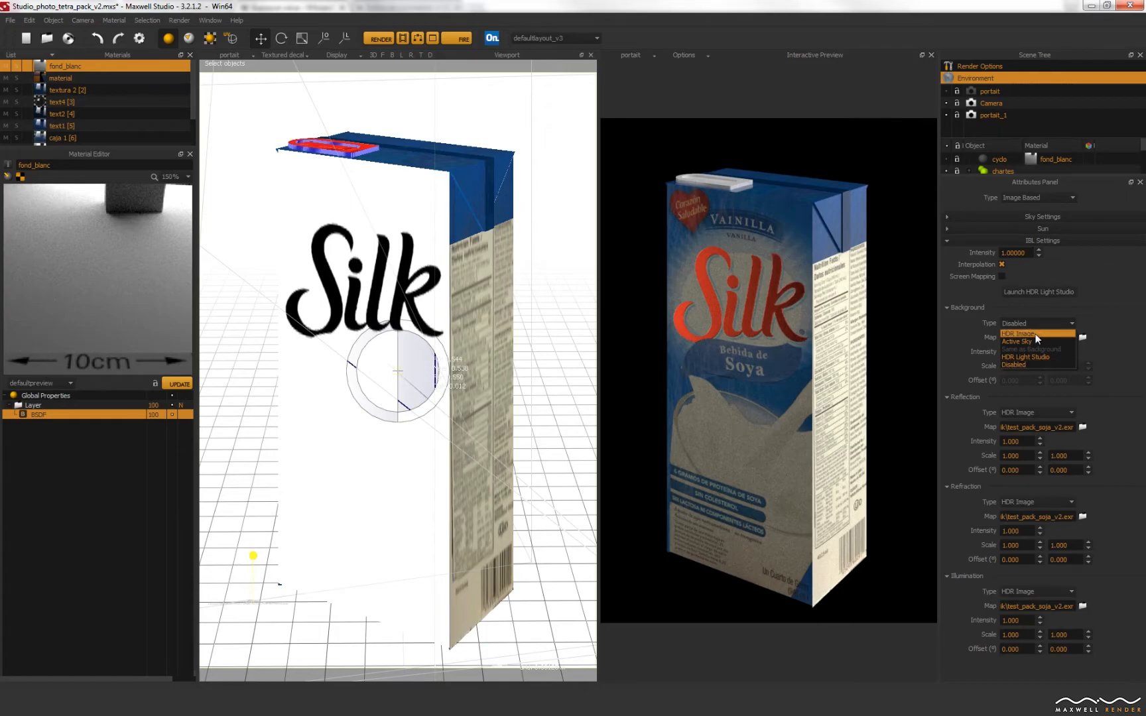
left_click(1037, 333)
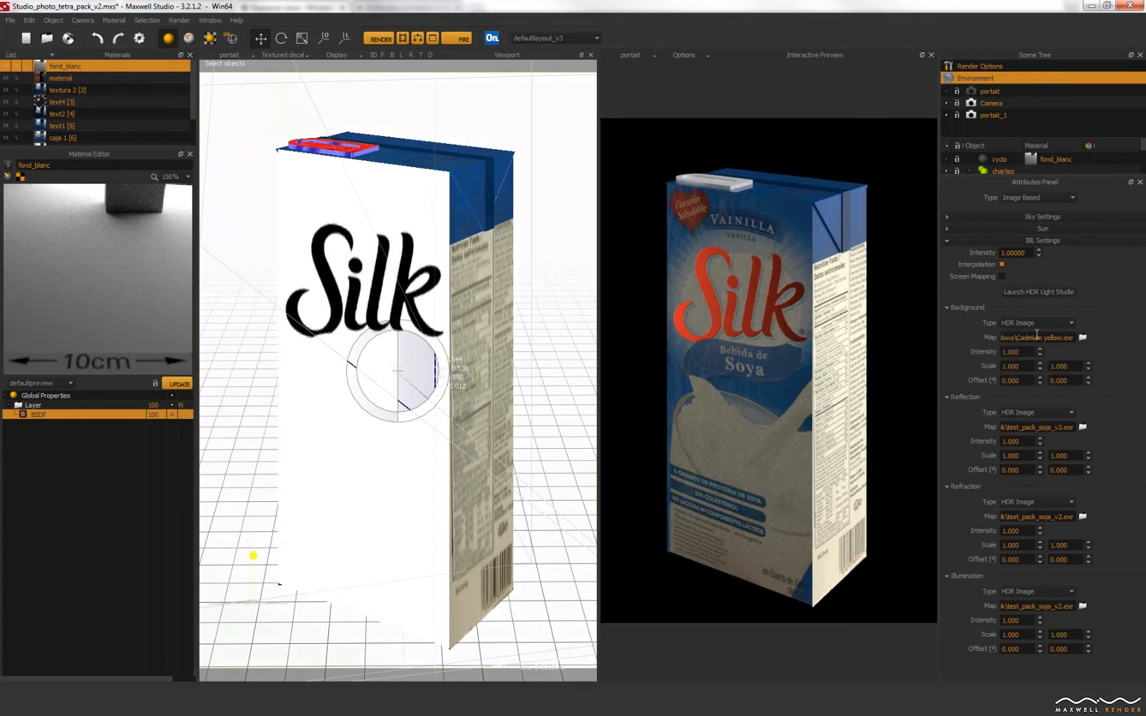
left_click(1042, 336)
left_click(992, 334)
left_click(1002, 276)
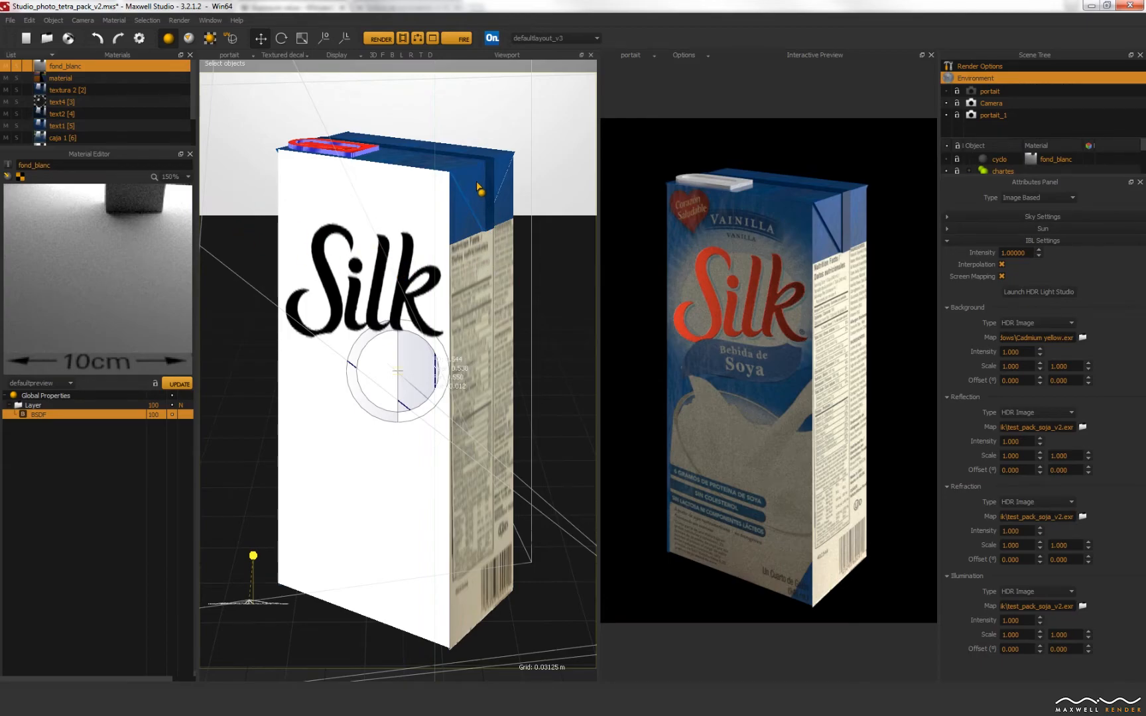
- Select the portait camera and start the interactive preview render with the yellow background
left_click(991, 92)
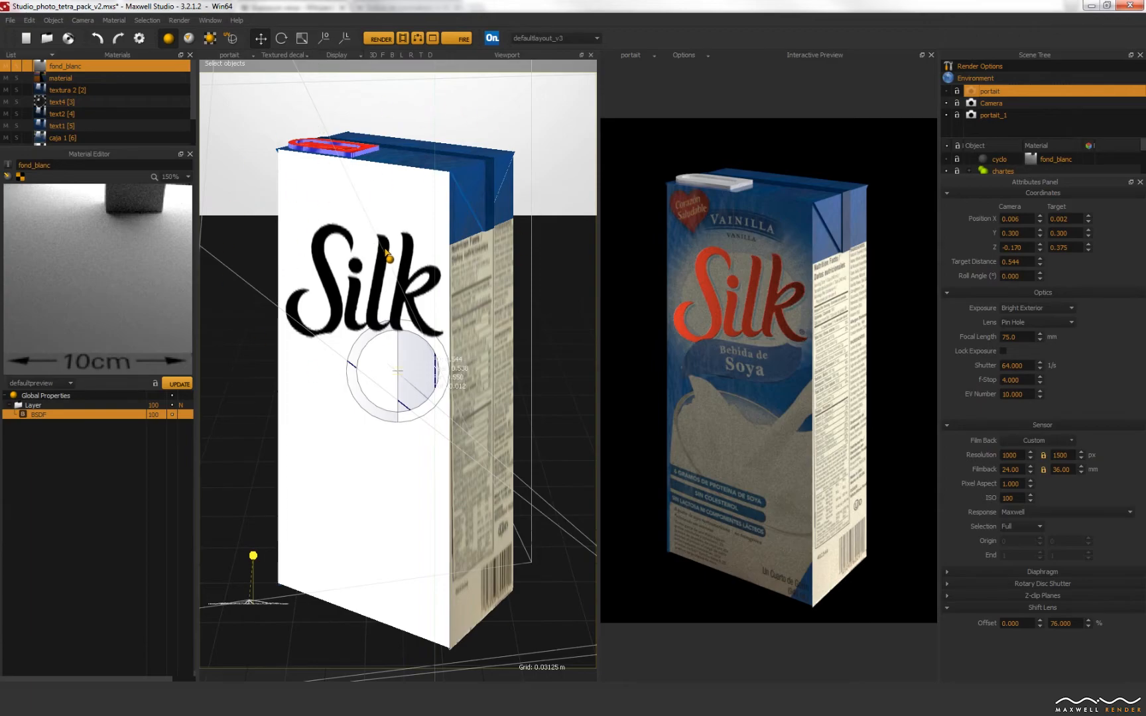
left_click(462, 41)
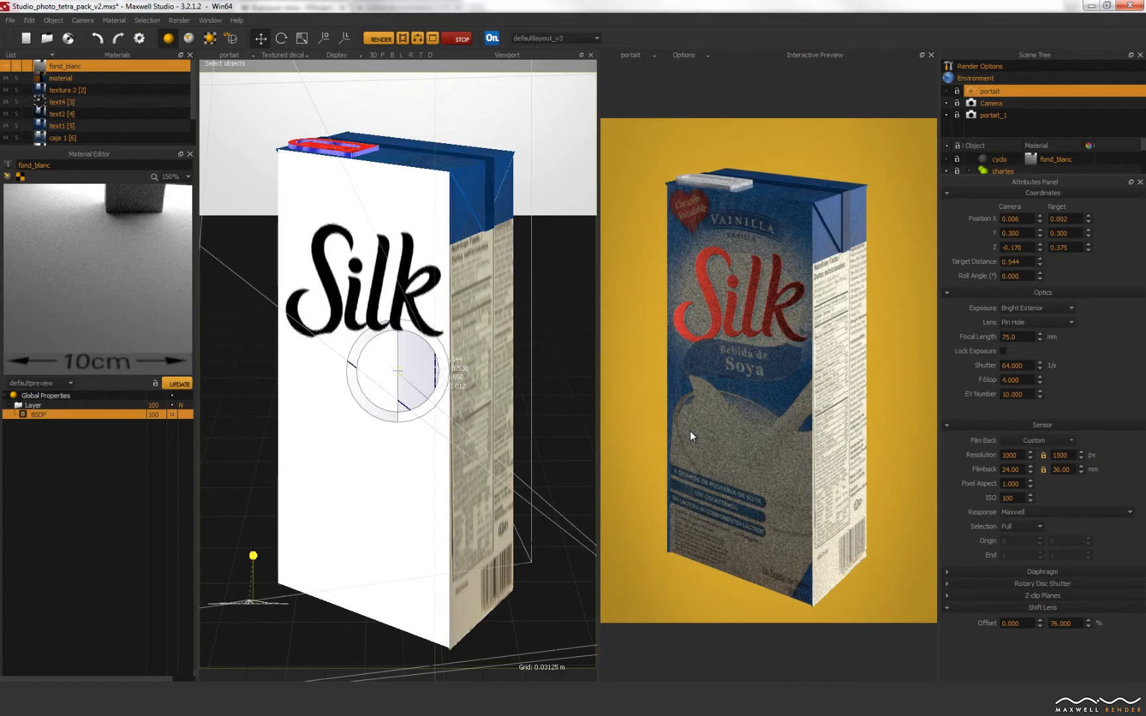
- Load White_90.exr as the environment's Background map
left_click(990, 79)
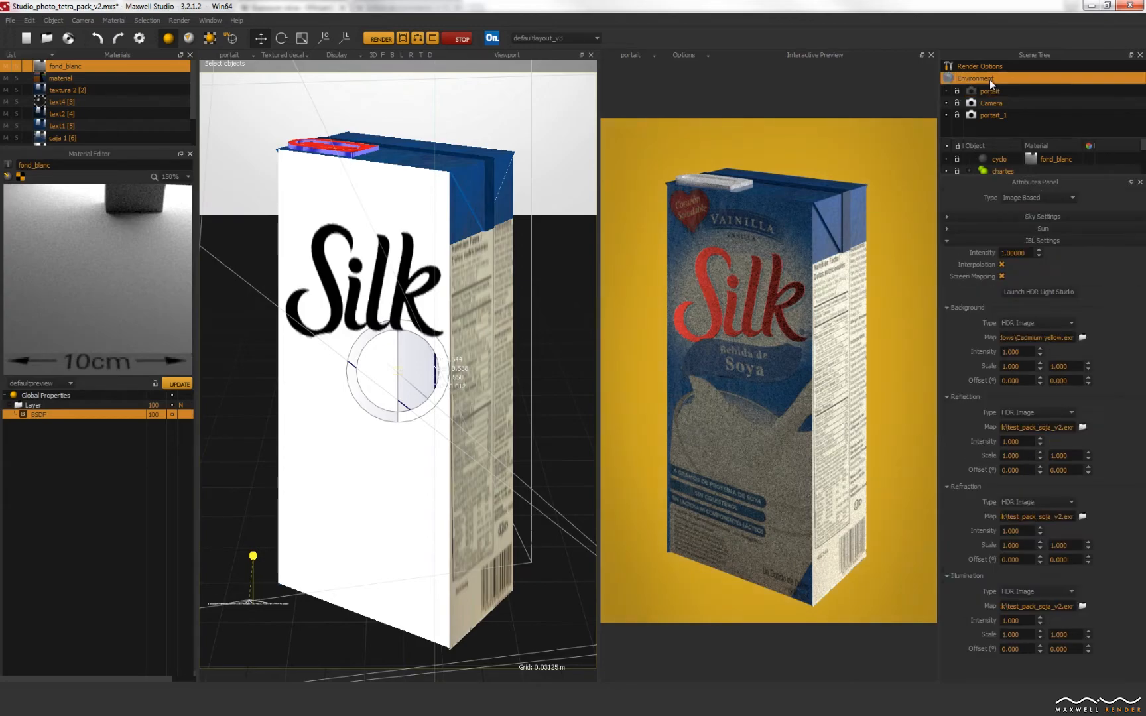
left_click(1082, 337)
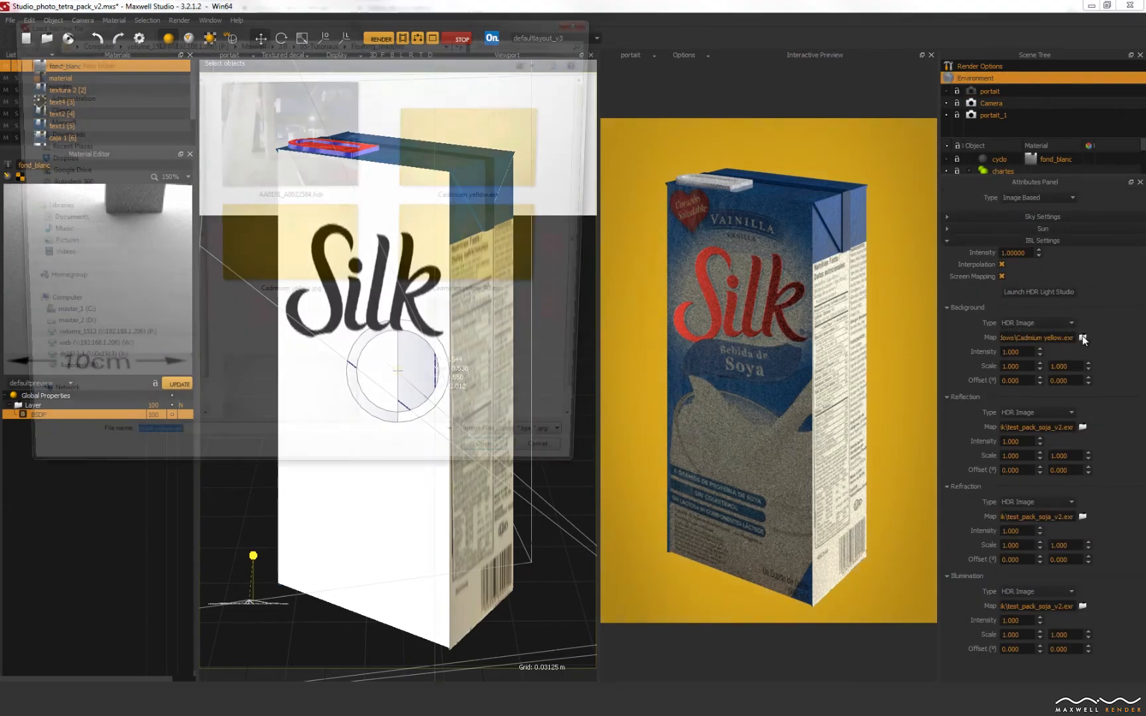
left_click(453, 373)
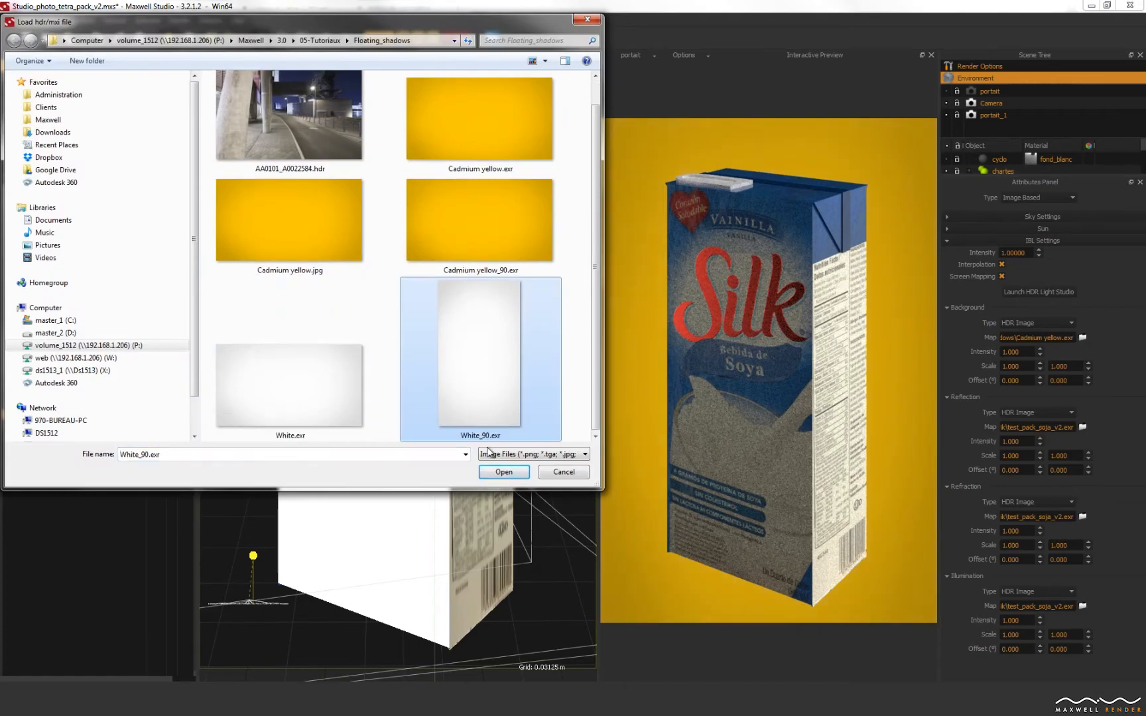
left_click(505, 473)
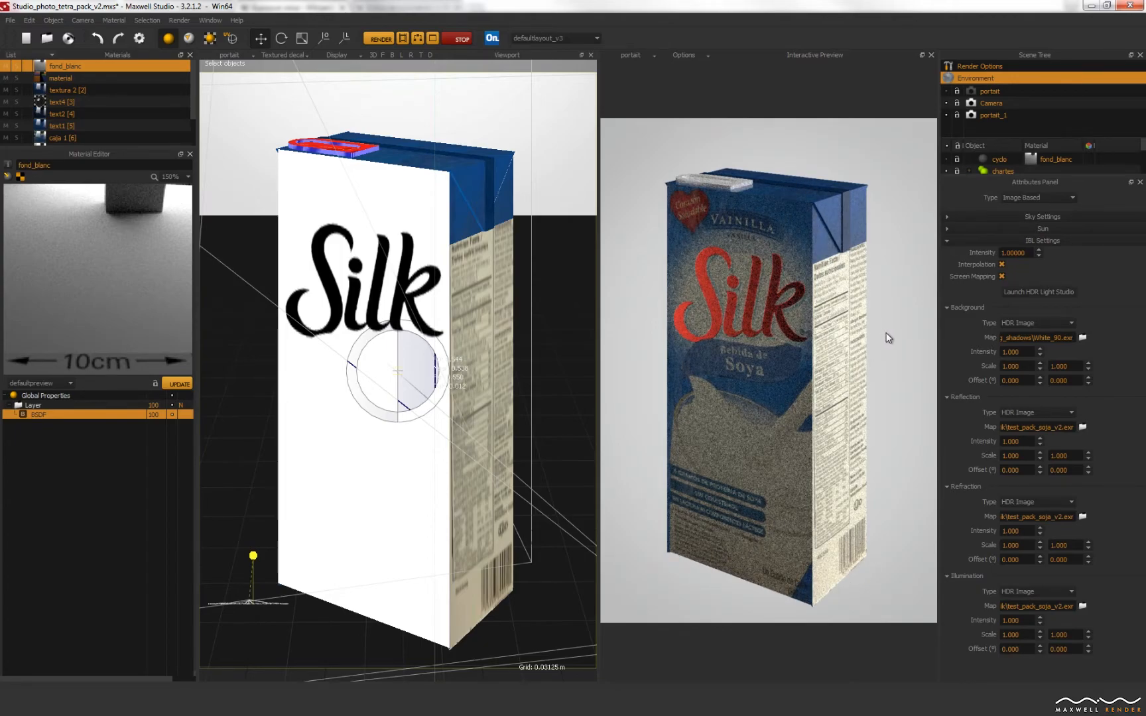
- Enable Floating Shadows and Floating Reflections for FIRE in the Render Options
left_click(1000, 64)
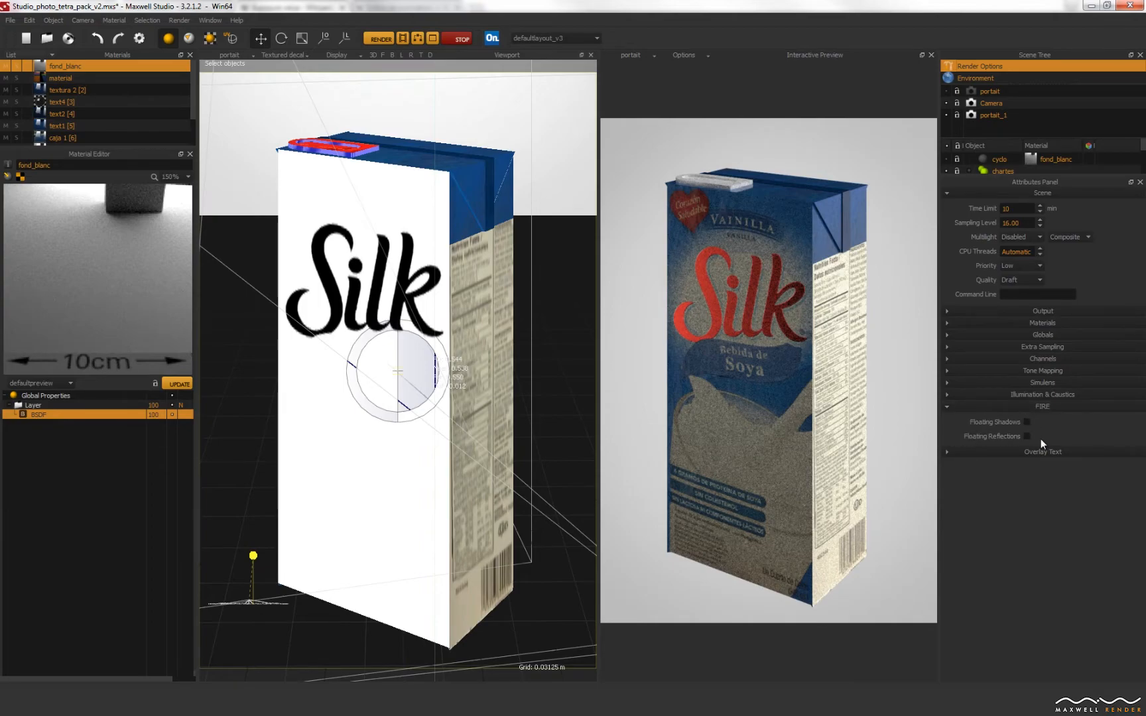
left_click(1027, 422)
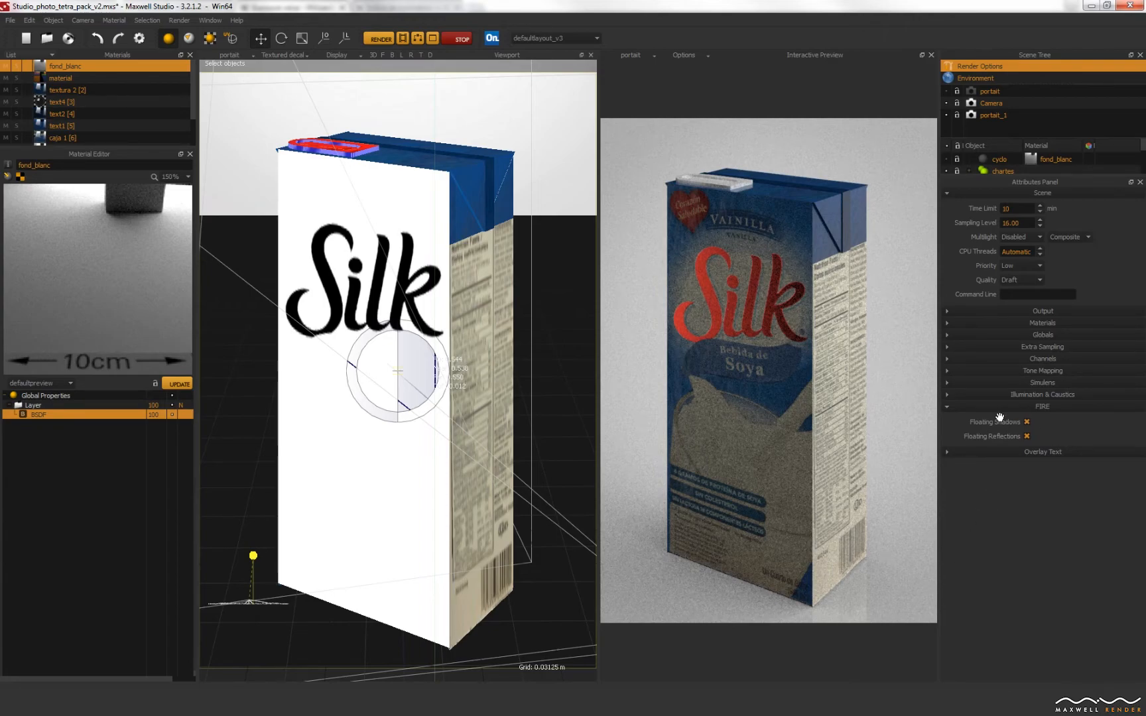
left_click(1005, 279)
left_click(1008, 299)
- Switch to the first carton render in Maxwell Render, close its Console and Multilight panels, and inspect the image at 75%
mouse_move(803, 702)
left_click(665, 635)
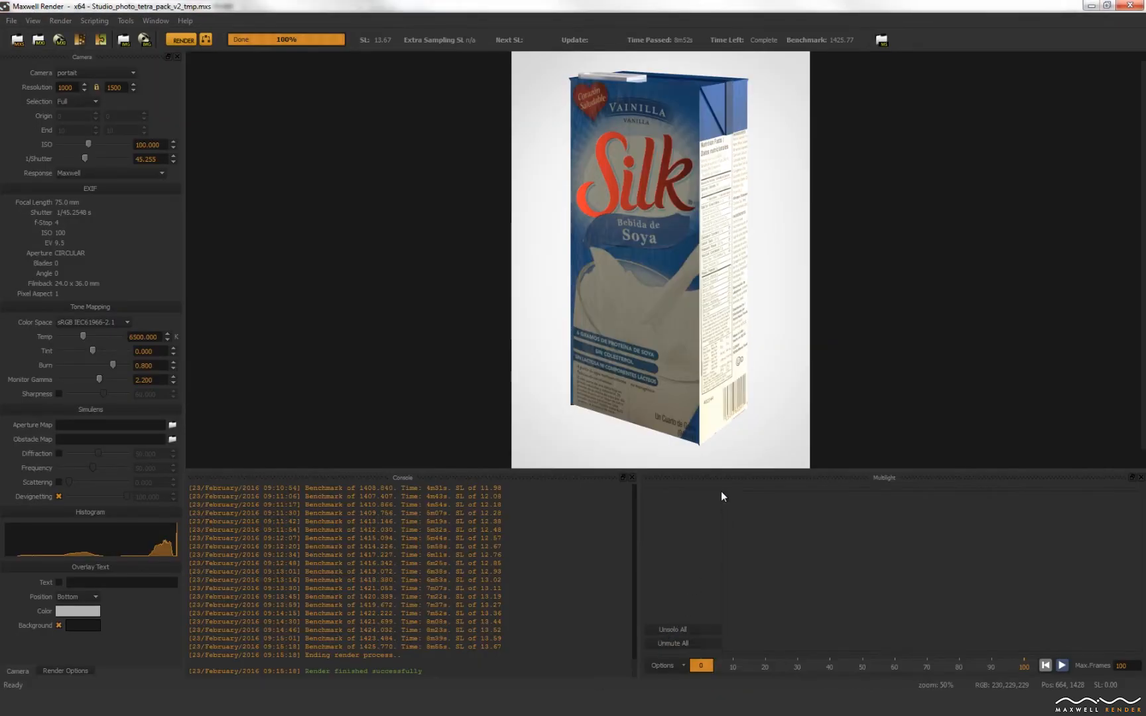
left_click(1139, 479)
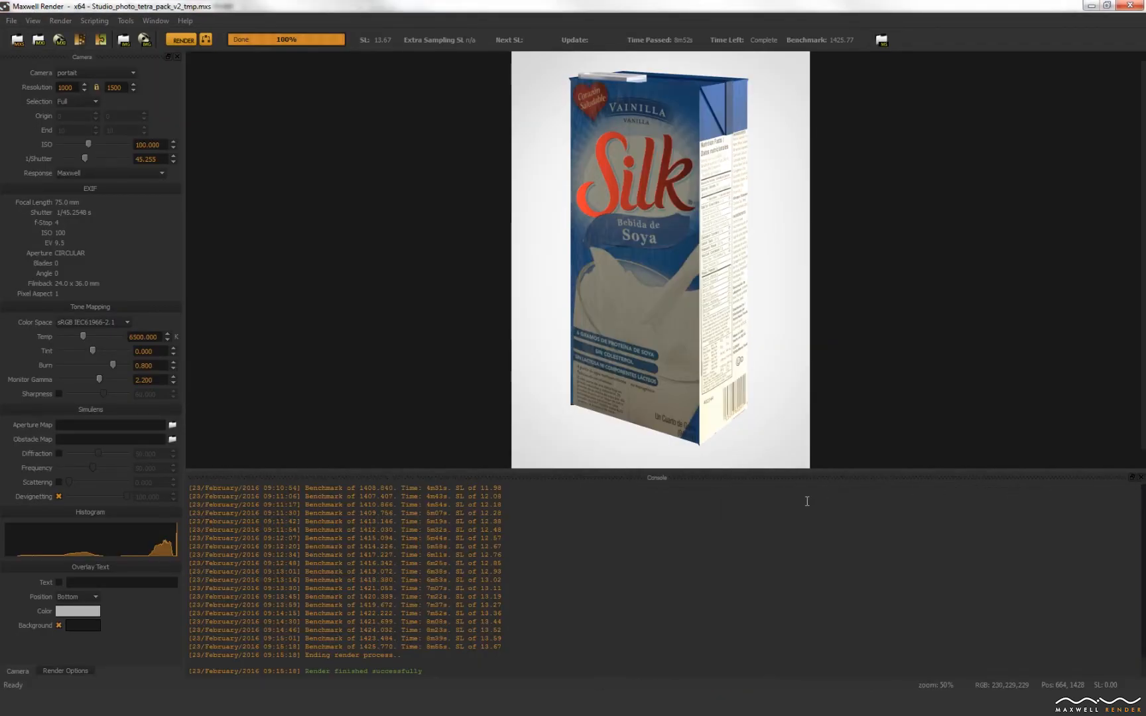
left_click(1139, 478)
scroll(854, 478, "up", 1)
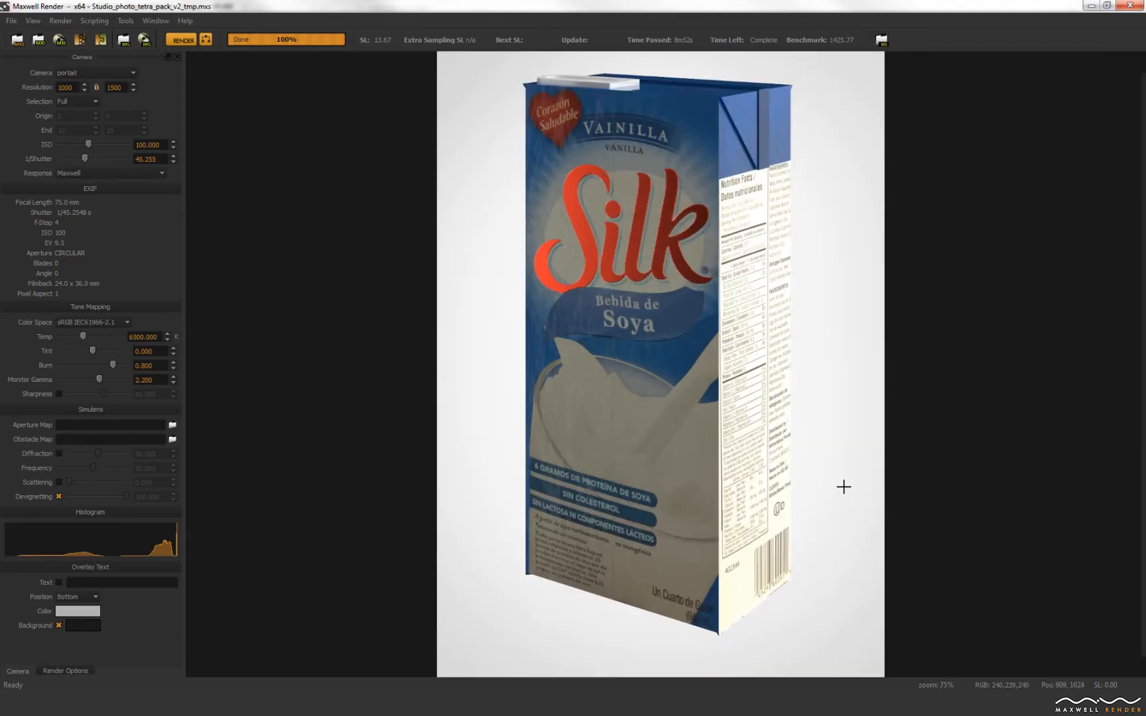
middle_click_drag(824, 486, 824, 438)
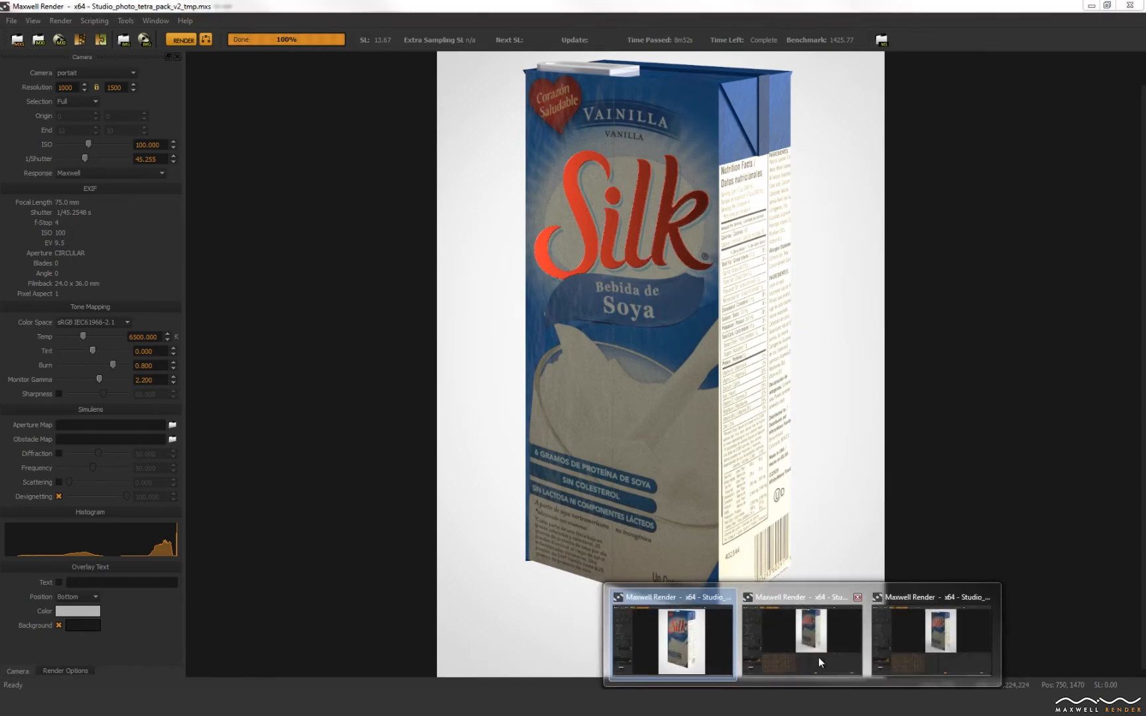
- Bring up the second carton render without its Console and Multilight panels and examine the shadow around the carton's base at 75%
left_click(819, 657)
left_click(633, 478)
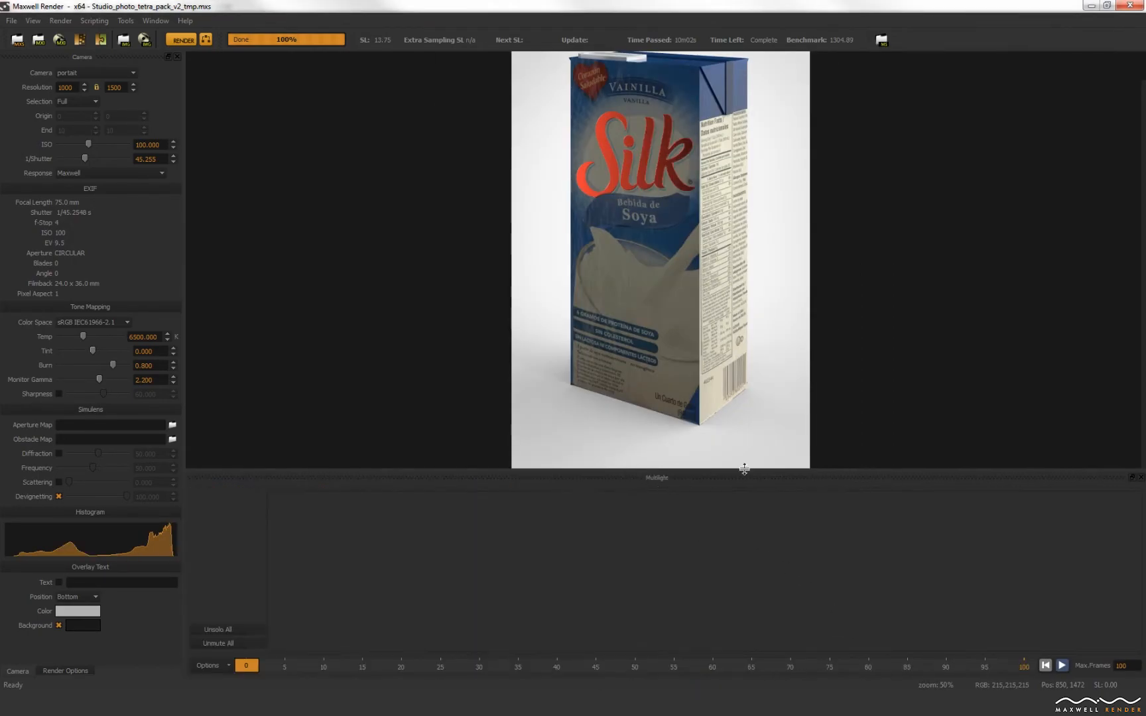
left_click(1140, 479)
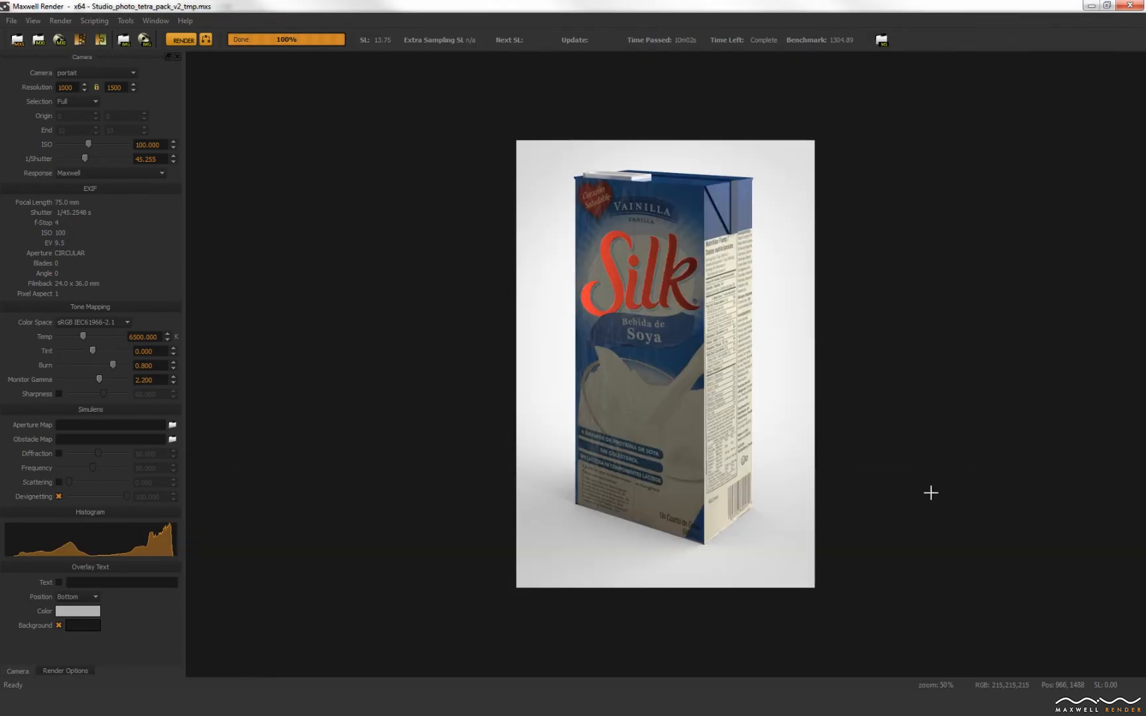
scroll(884, 518, "up", 1)
left_click_drag(848, 550, 841, 507)
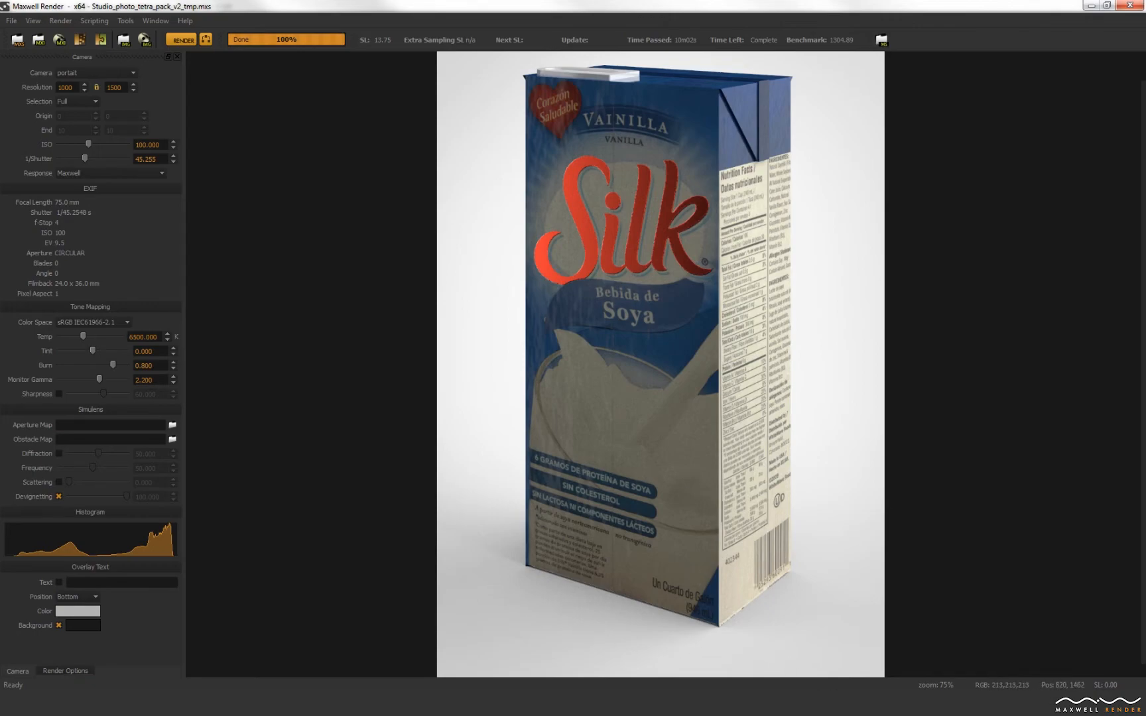
- Show the third carton render without its Console and Multilight panels and examine the floor reflection and shadow below the carton
left_click(917, 637)
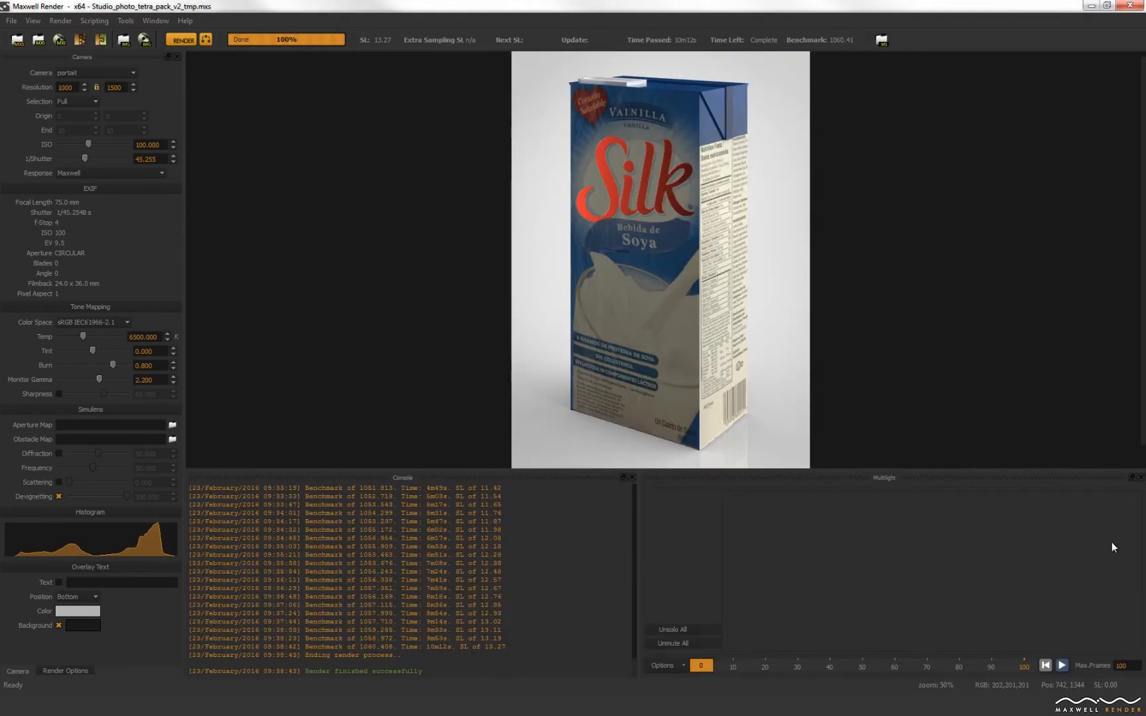
left_click(1141, 477)
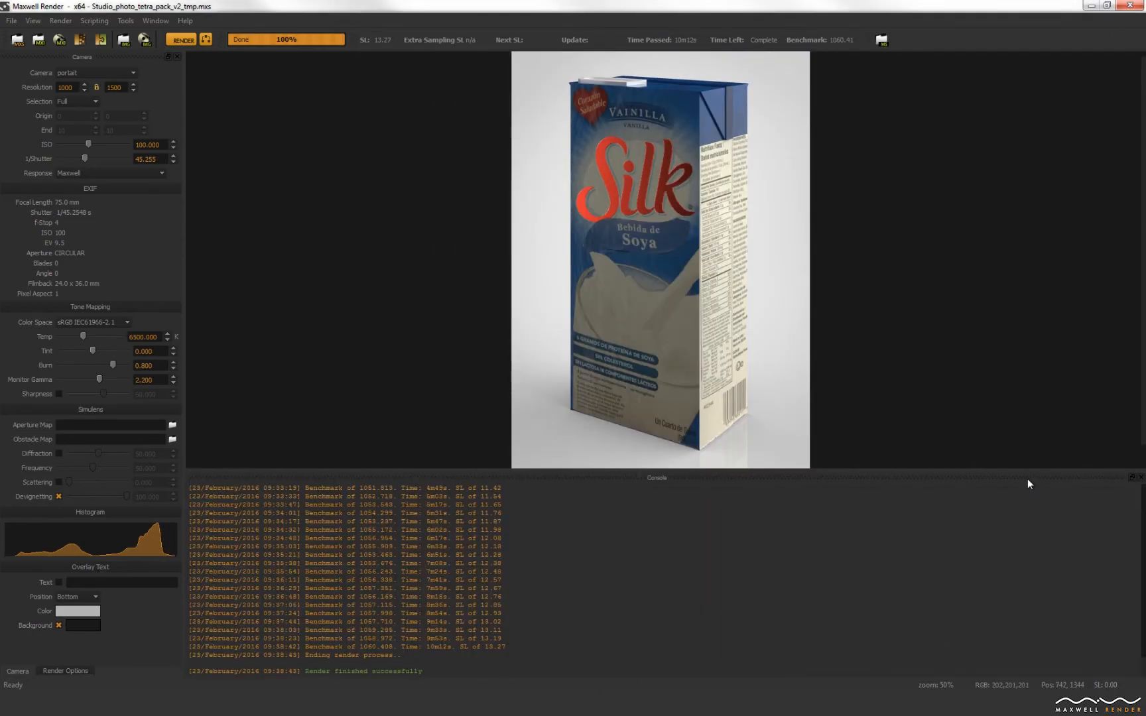
left_click(1141, 477)
scroll(908, 530, "up", 1)
left_click_drag(883, 552, 883, 511)
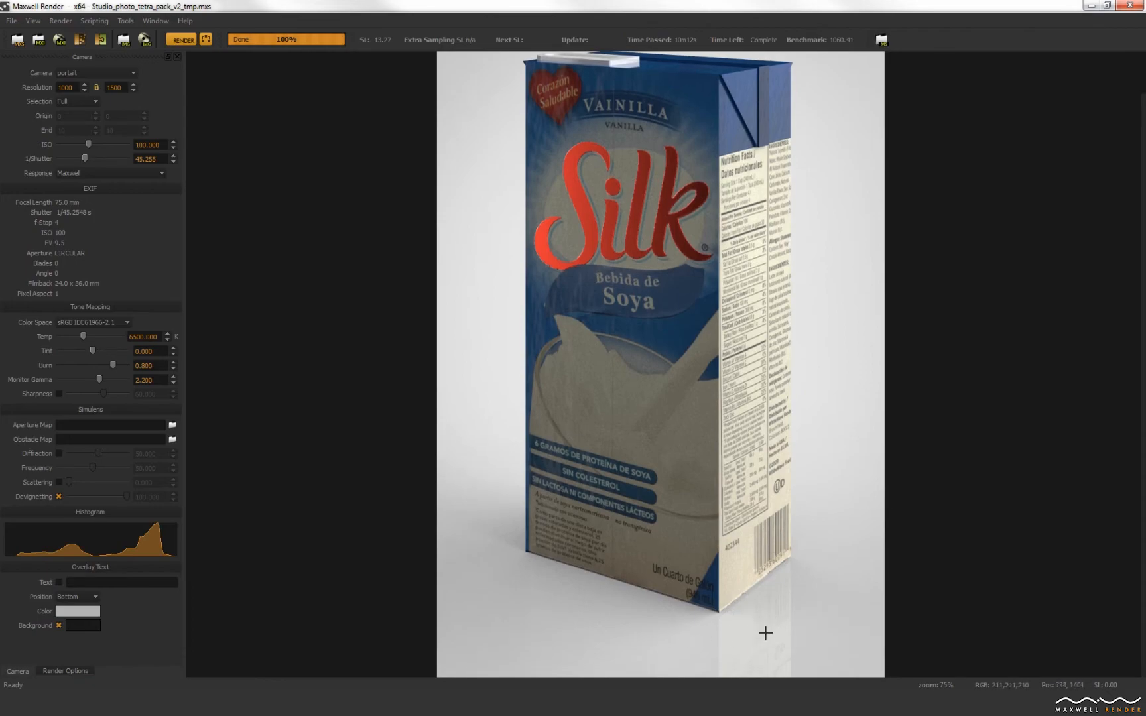
left_click_drag(788, 552, 767, 563)
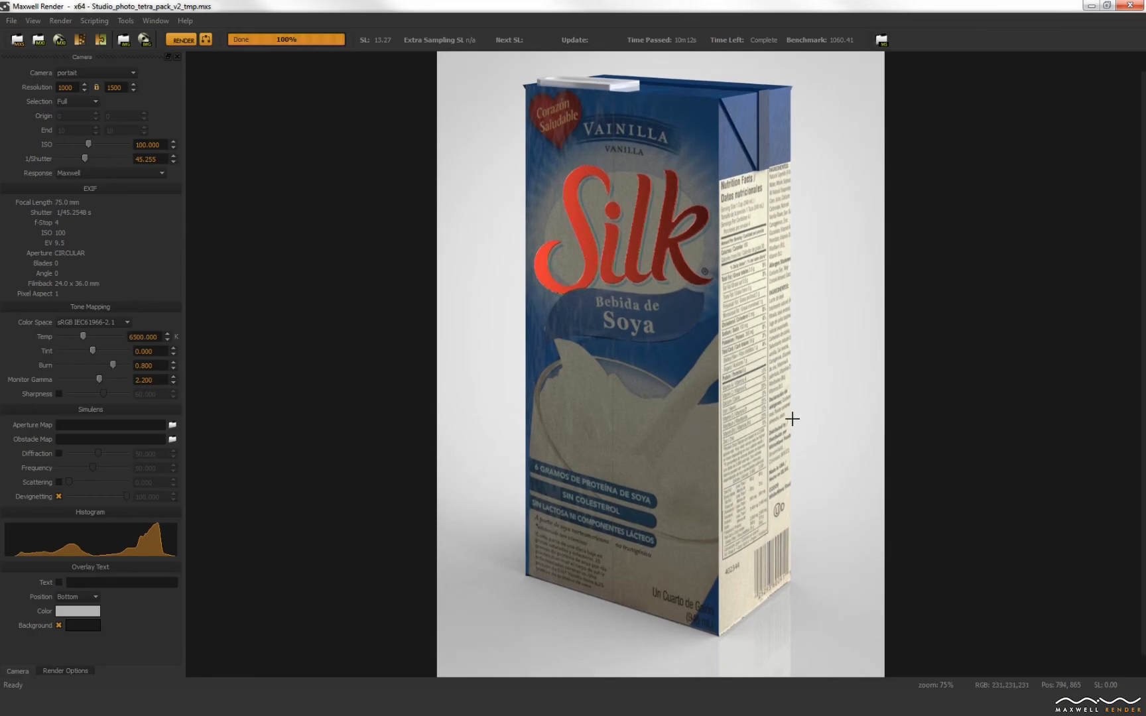
scroll(747, 450, "down", 1)
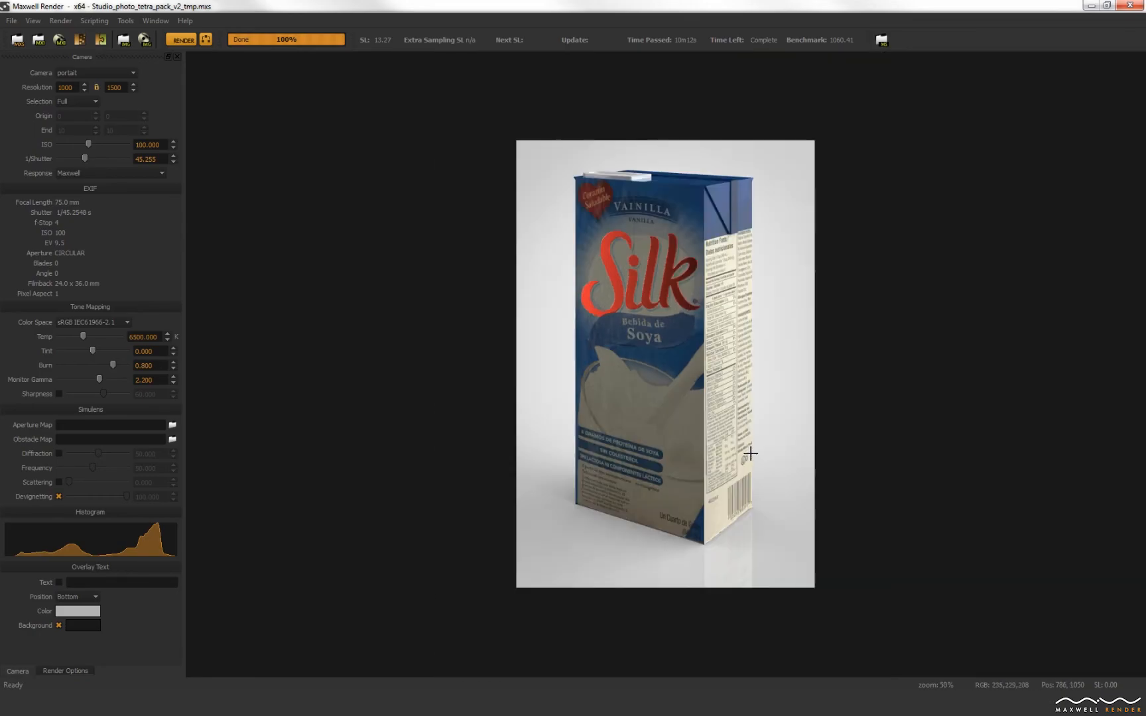
scroll(748, 443, "up", 1)
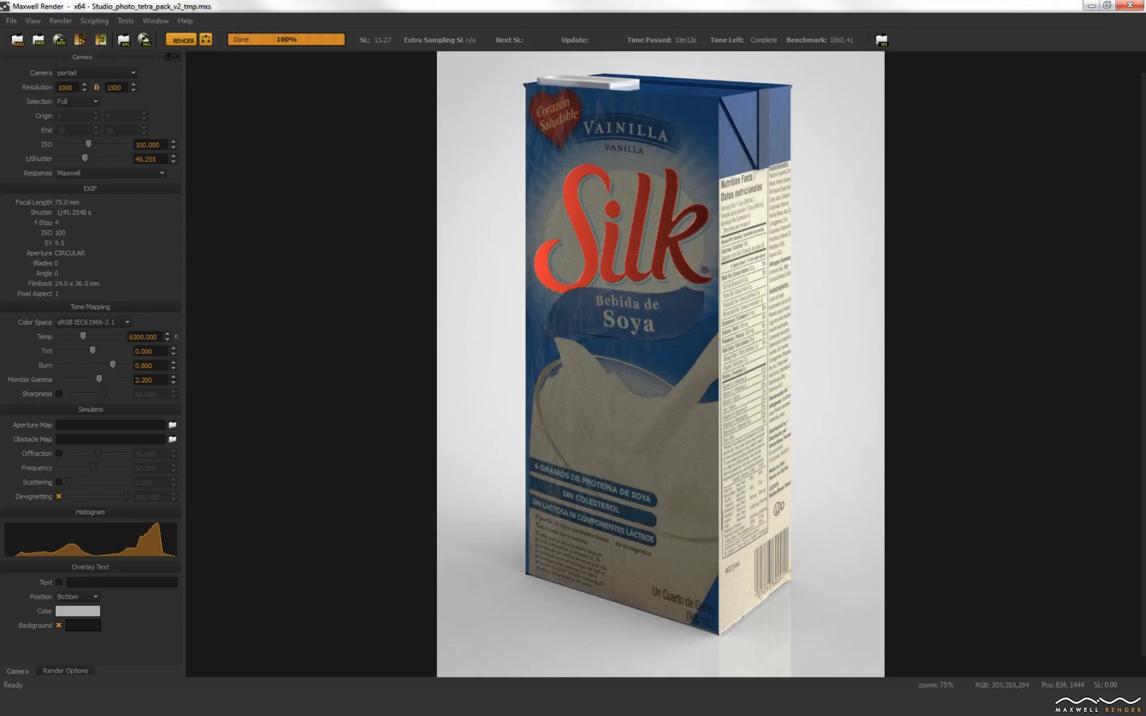
- Switch to the eames_parking.mxs scene in Maxwell Studio and compare the chairs in an enlarged viewport and an enlarged interactive preview
mouse_move(796, 685)
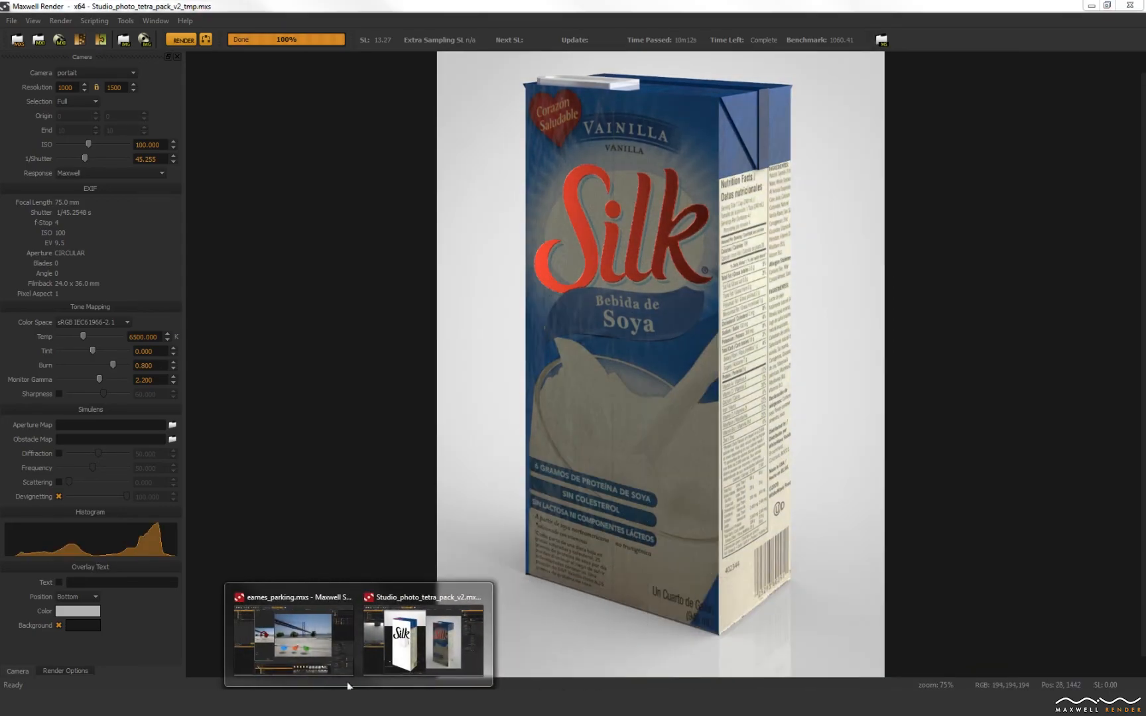
left_click(346, 677)
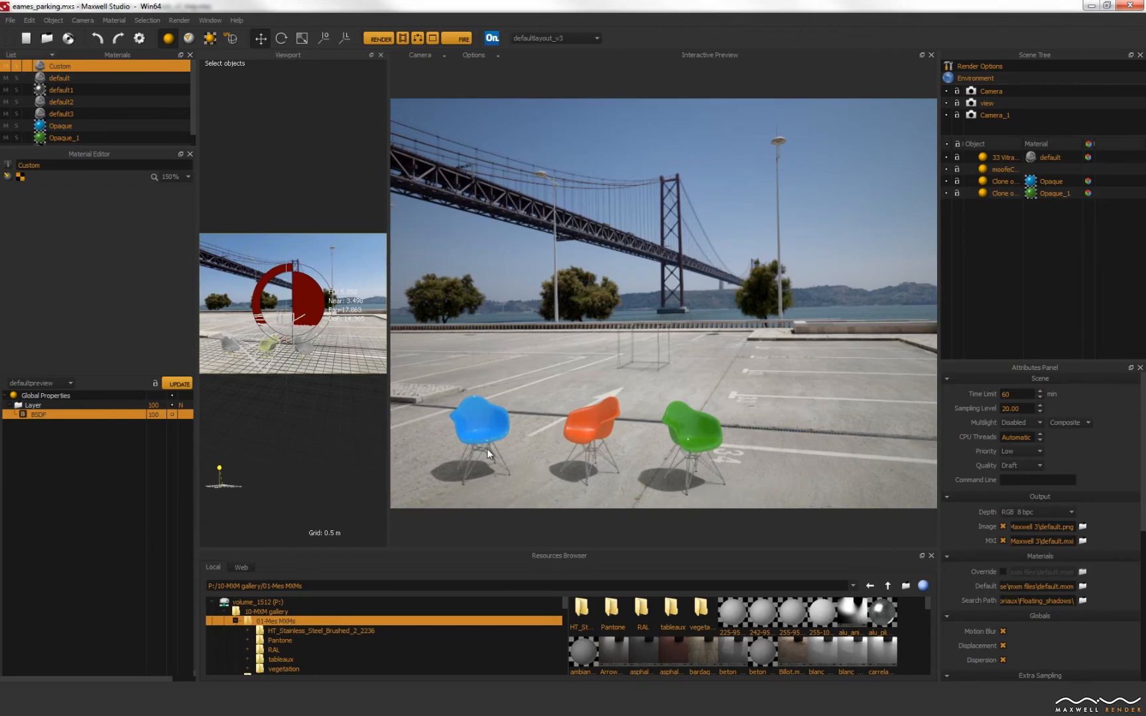
left_click_drag(390, 322, 765, 341)
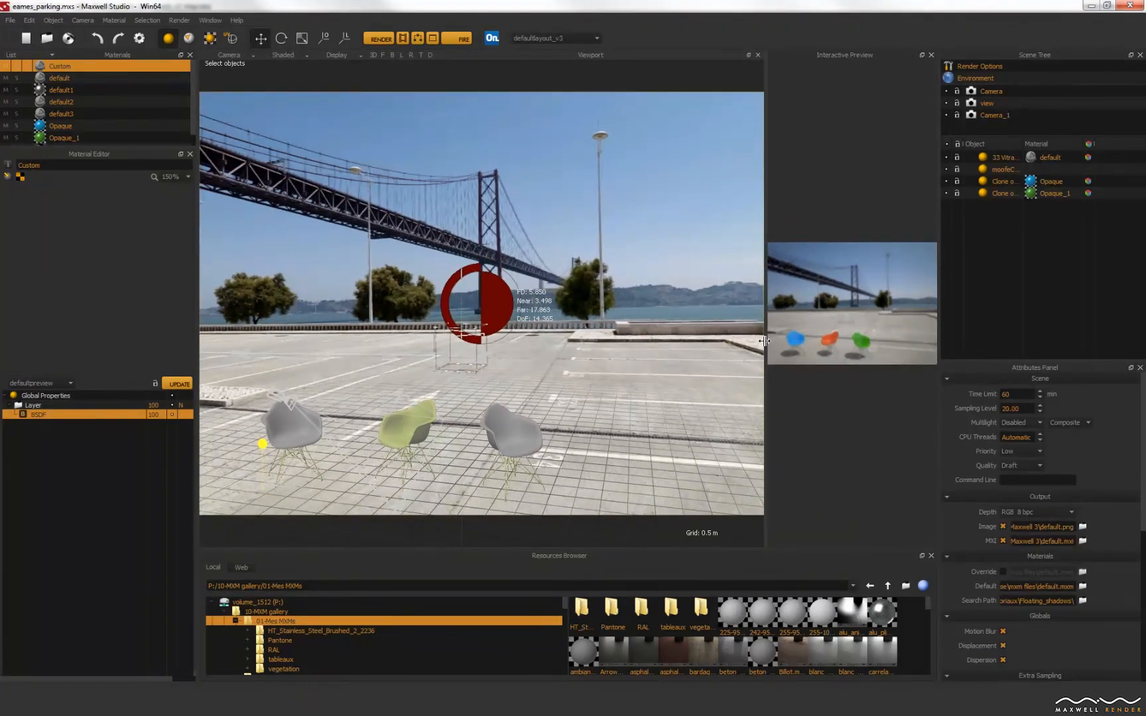
left_click_drag(765, 341, 412, 315)
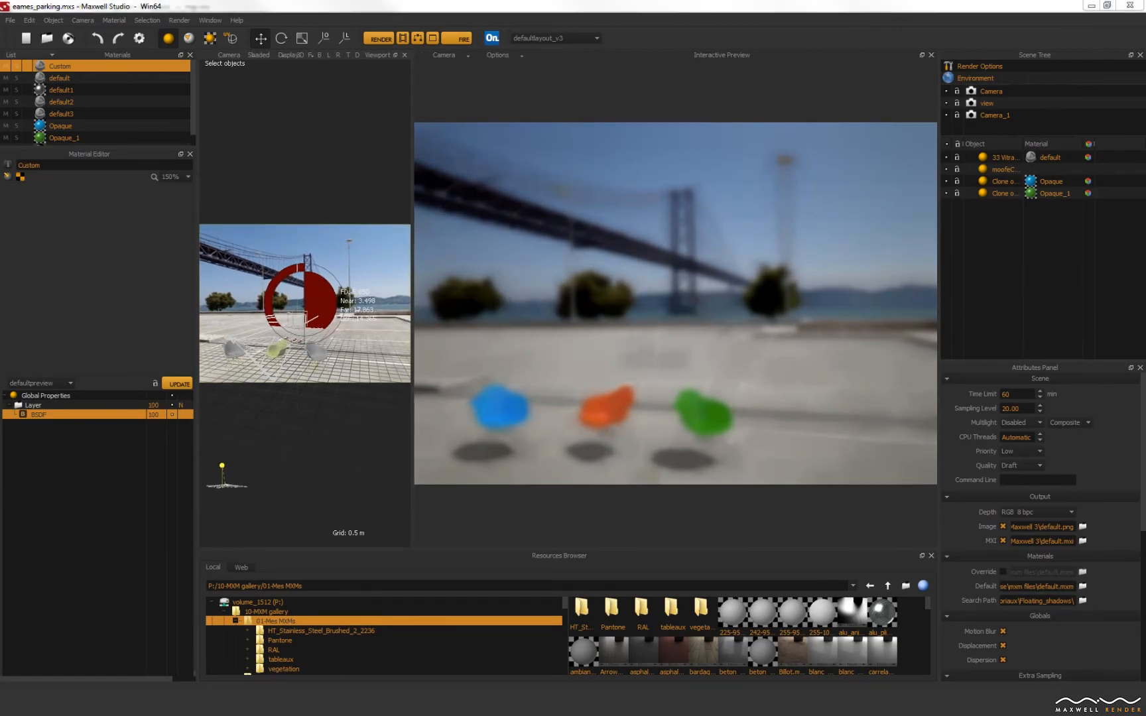
- Switch to the browser and look through moofe's CG Ready page on targets, FBX camera data and balanced HDRIs, and its About page
left_click(101, 703)
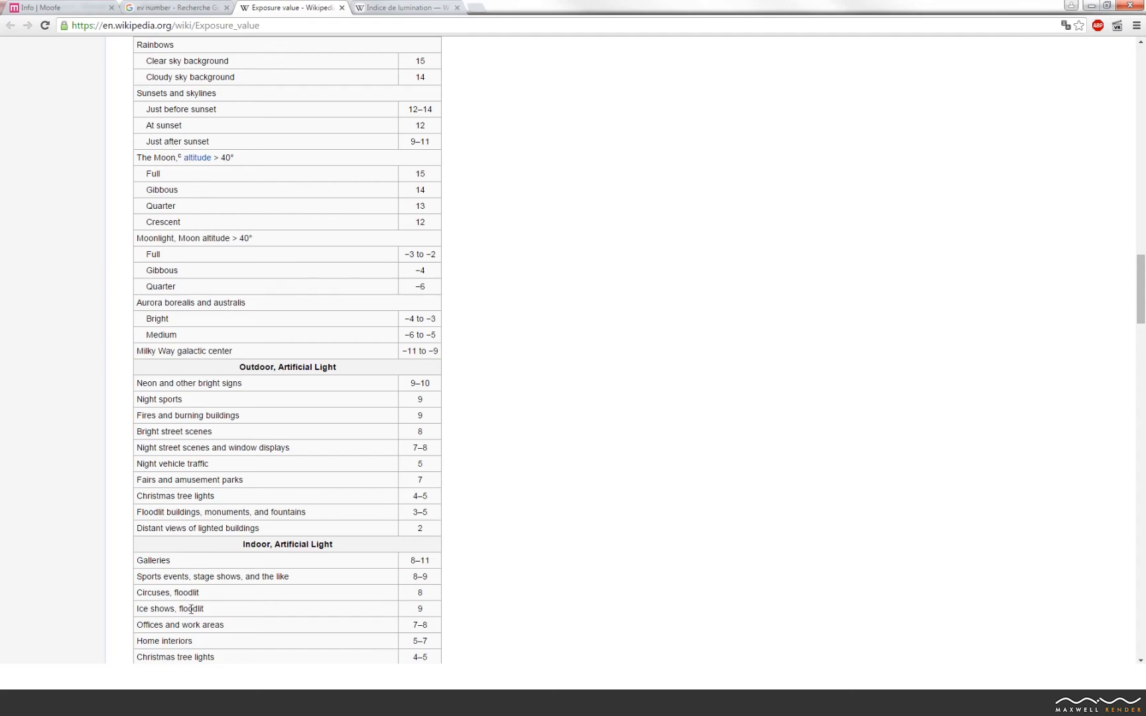
left_click(87, 10)
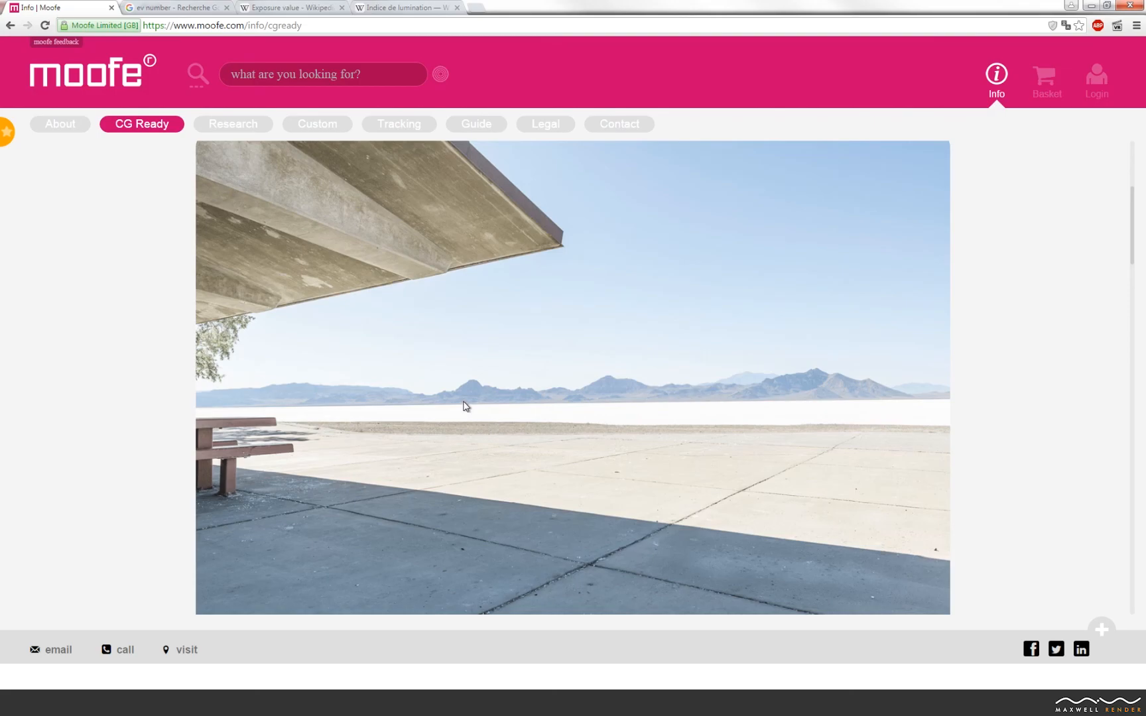
scroll(464, 406, "down", 5)
scroll(464, 402, "down", 12)
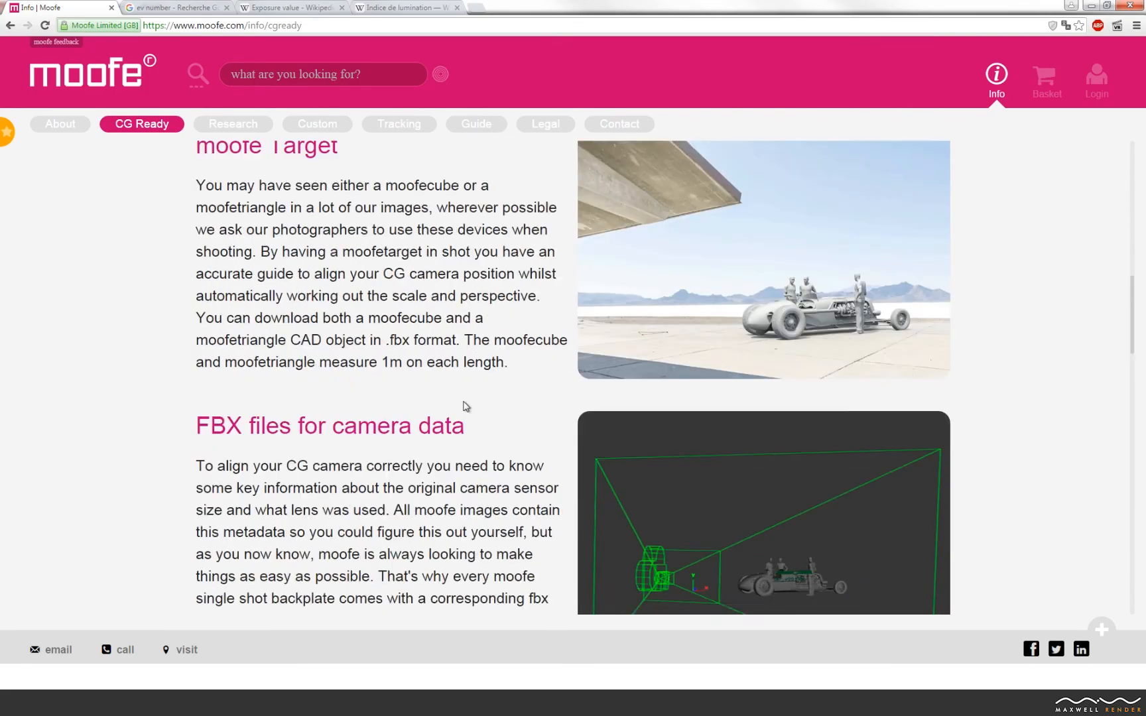
scroll(465, 402, "down", 7)
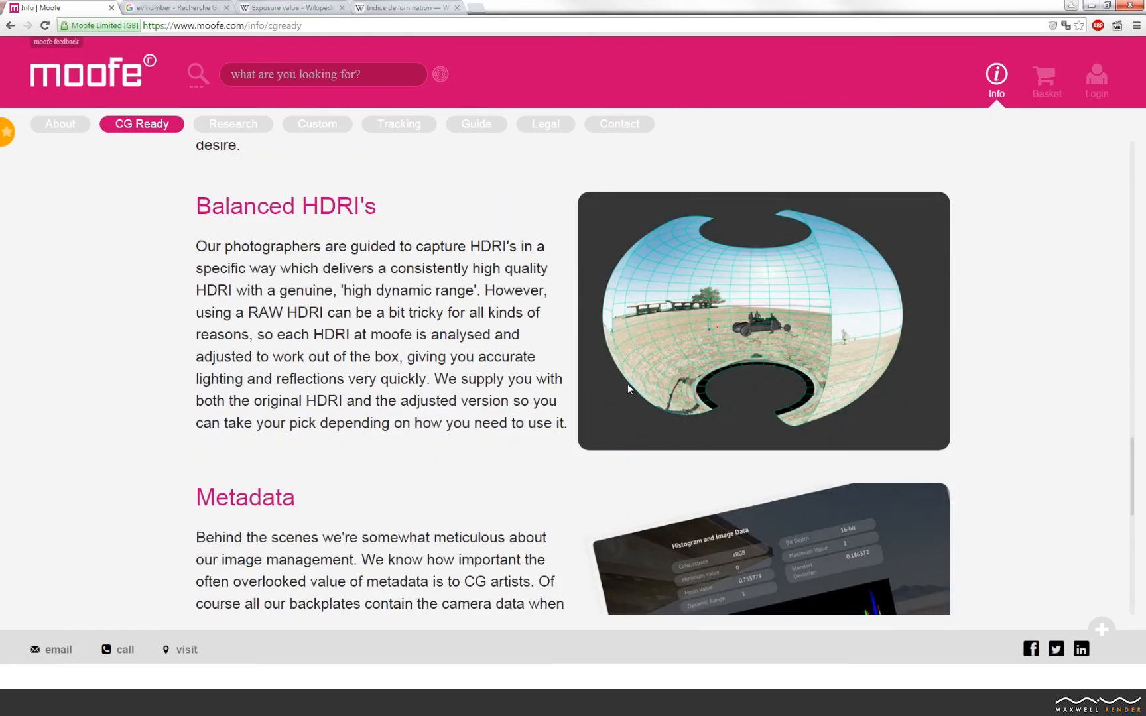
scroll(628, 388, "down", 4)
scroll(628, 388, "down", 7)
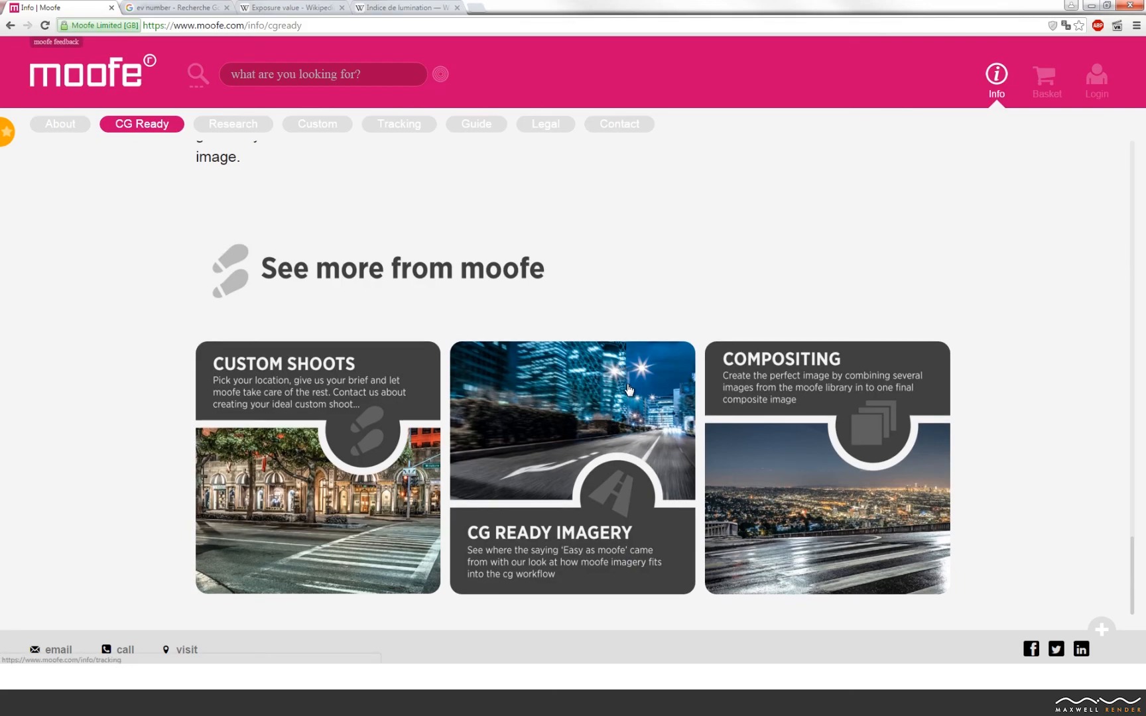
scroll(629, 390, "up", 6)
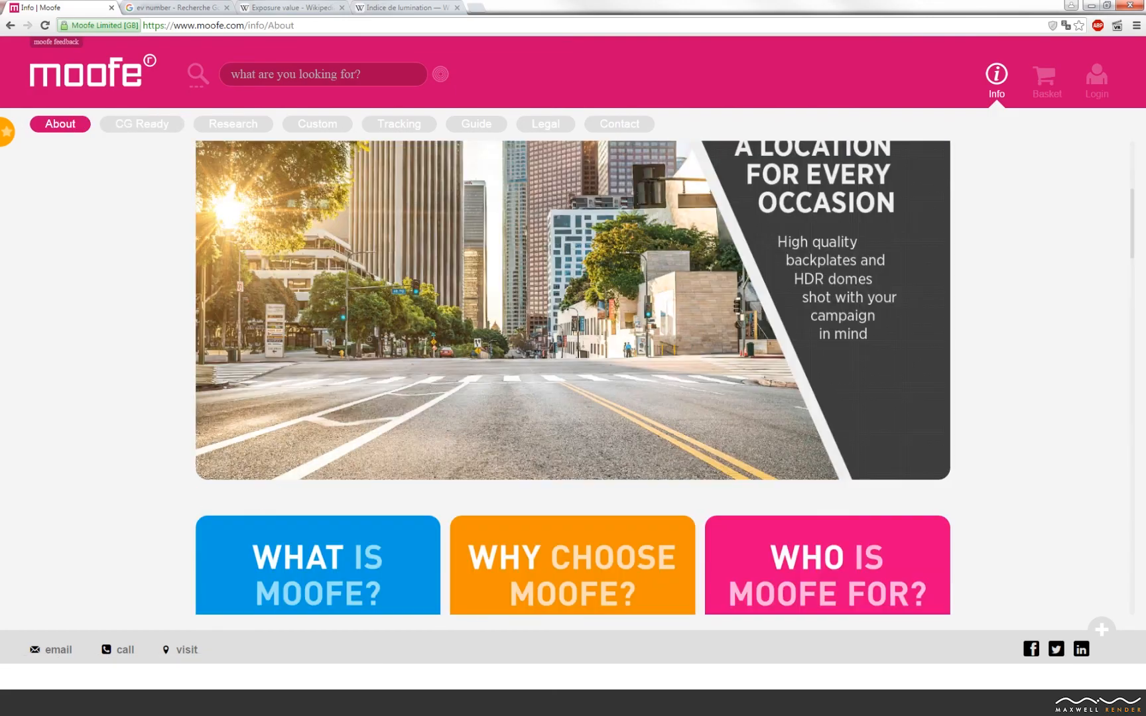
- Compare the second and third carton renders in Maxwell Render and return to the Studio_photo_tetra_pack_v2.mxs scene in Maxwell Studio
left_click(802, 677)
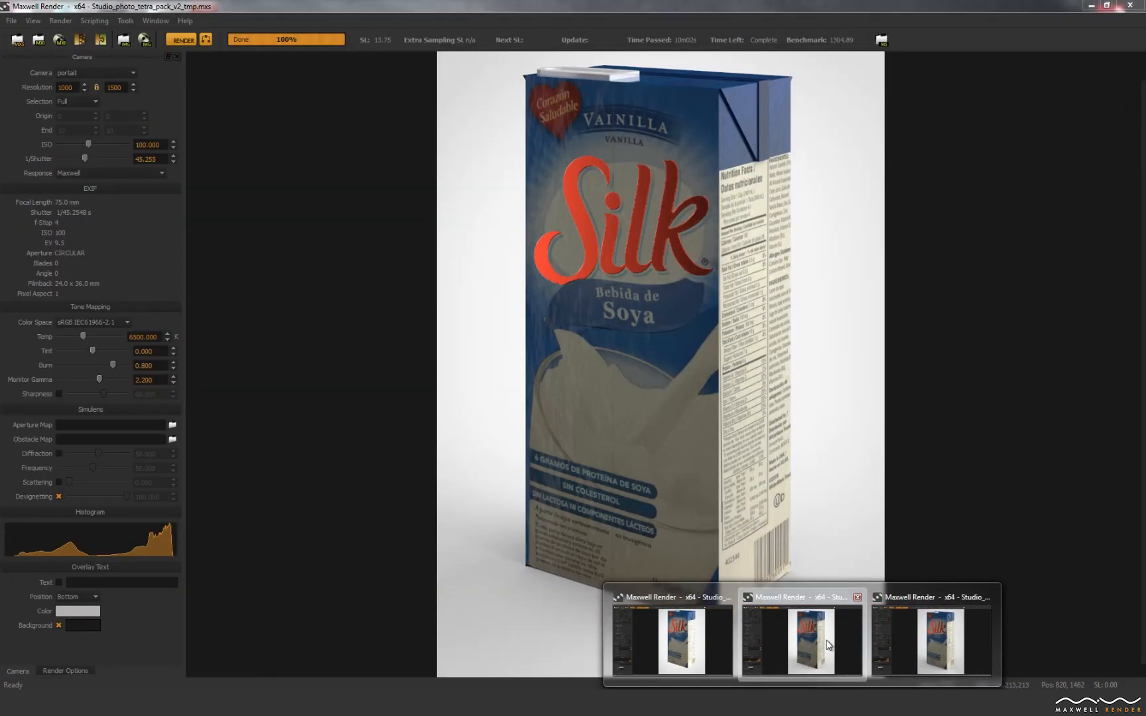
left_click(803, 635)
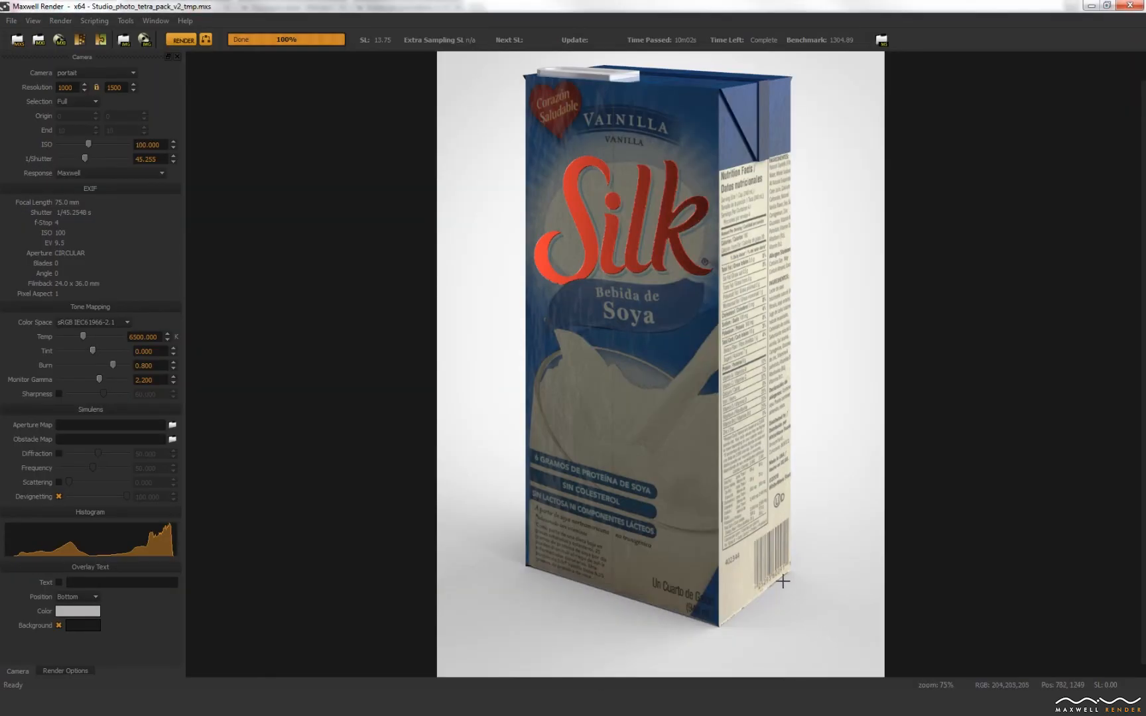
mouse_move(803, 687)
left_click(800, 639)
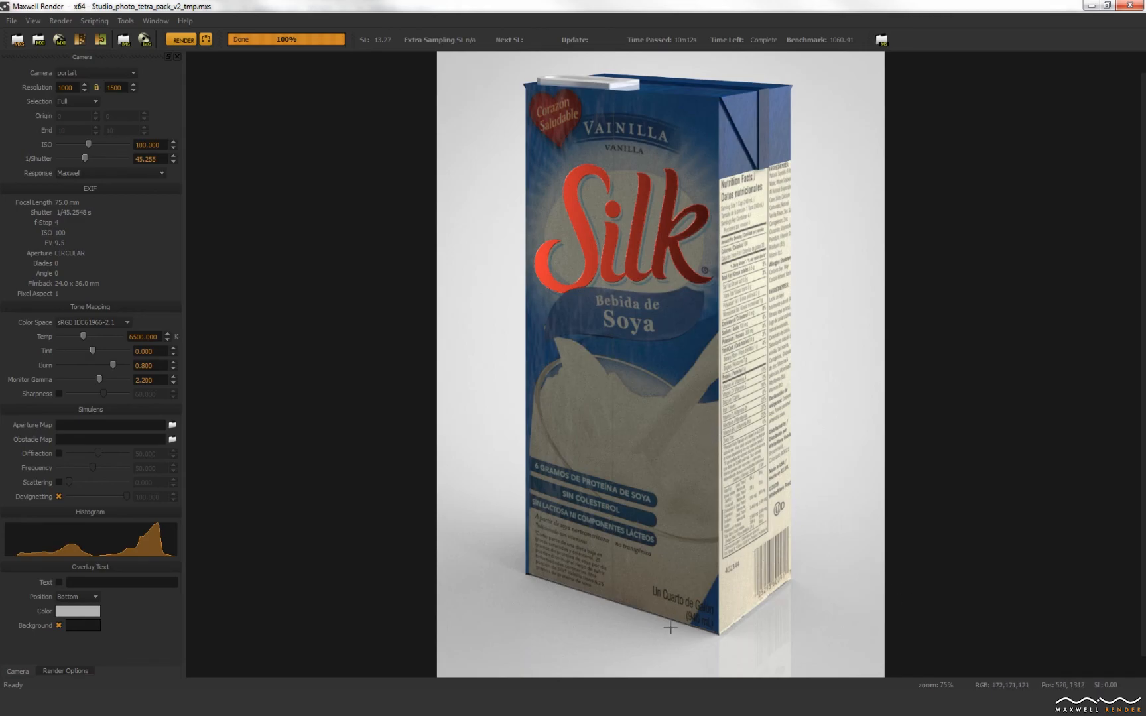
mouse_move(358, 688)
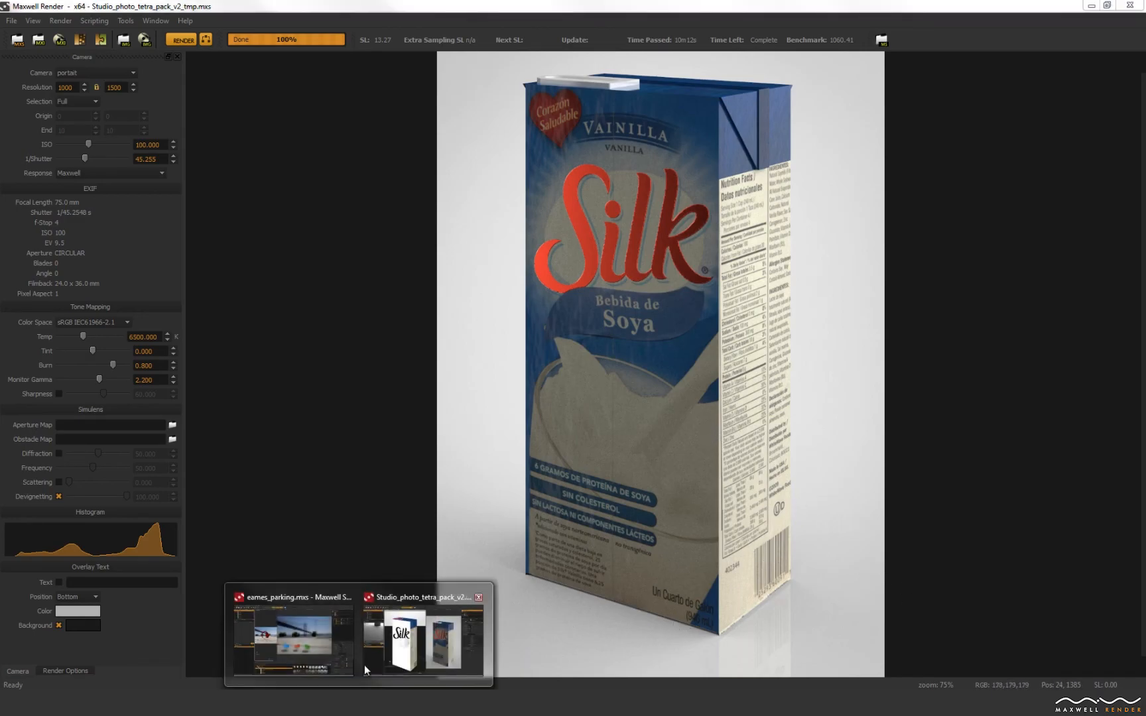
left_click(424, 647)
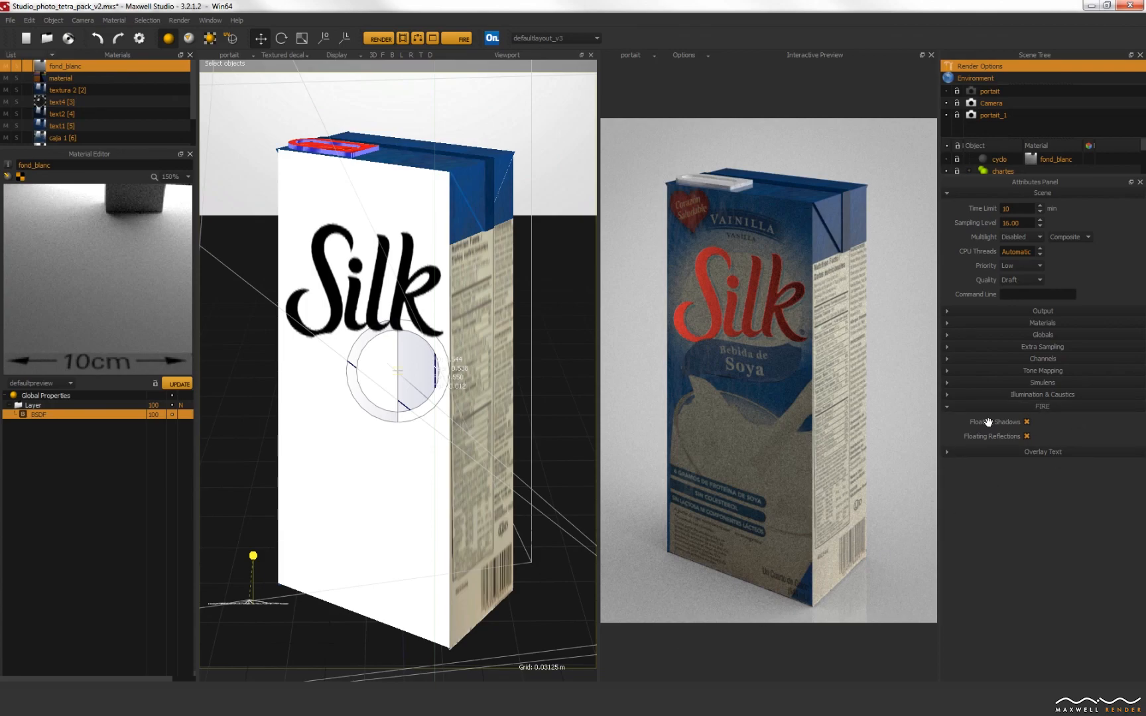